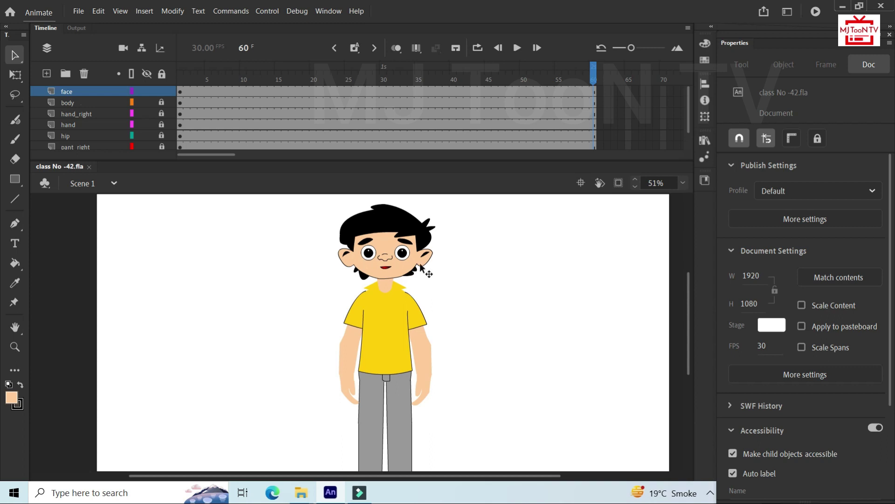
pyautogui.click(517, 47)
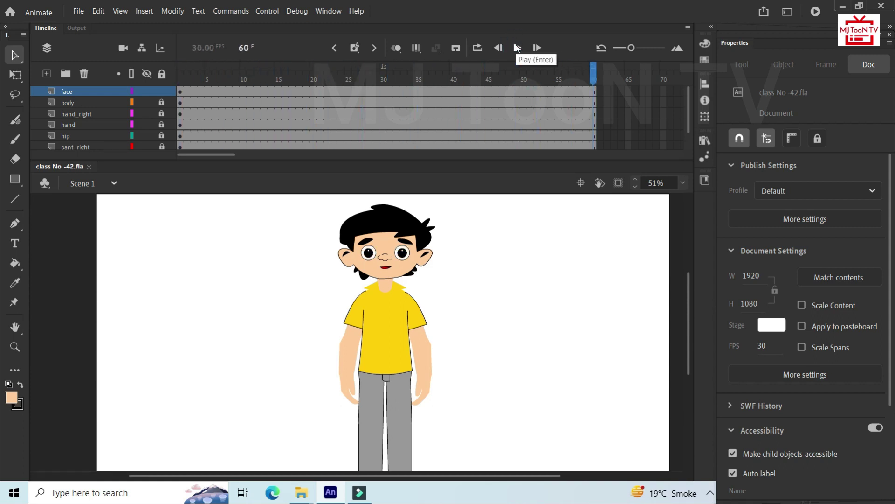
pyautogui.click(517, 47)
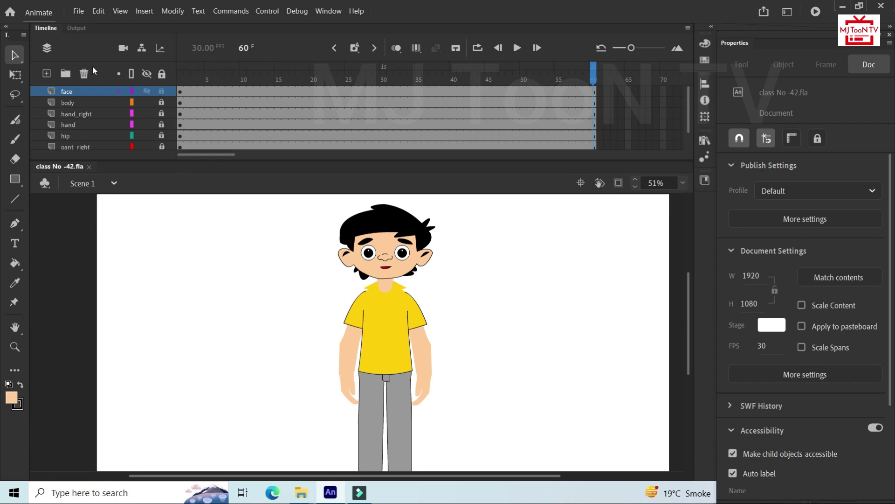
# Step: Create a new Full HD character animation document, 1920 x 1080 at 30 fps, with ActionScript 3.0 as the platform
pyautogui.click(79, 12)
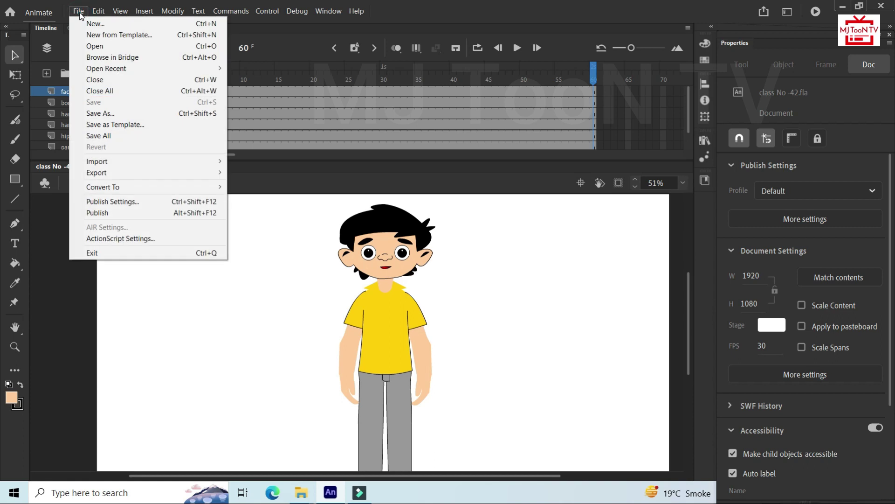
pyautogui.click(90, 24)
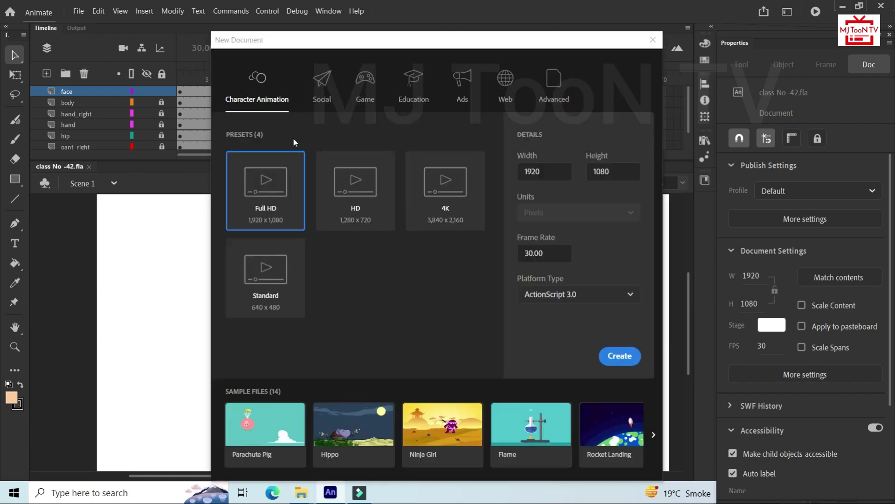
pyautogui.click(620, 357)
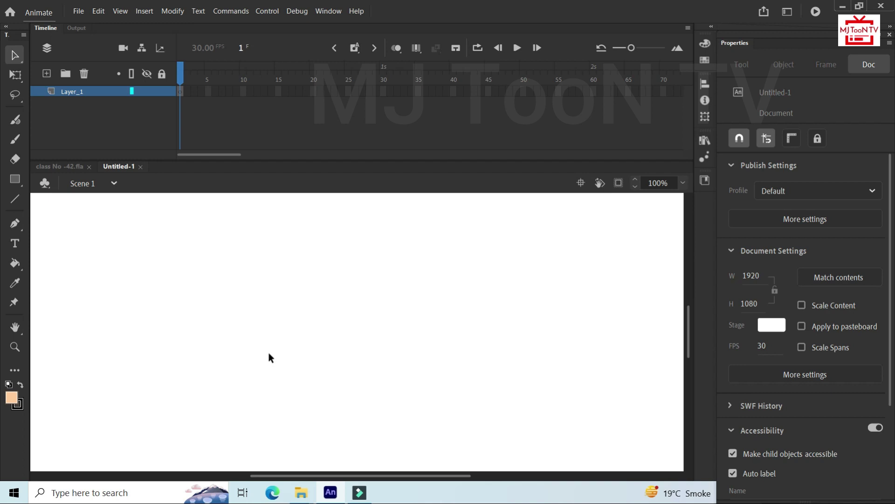
pyautogui.click(15, 243)
pyautogui.click(259, 280)
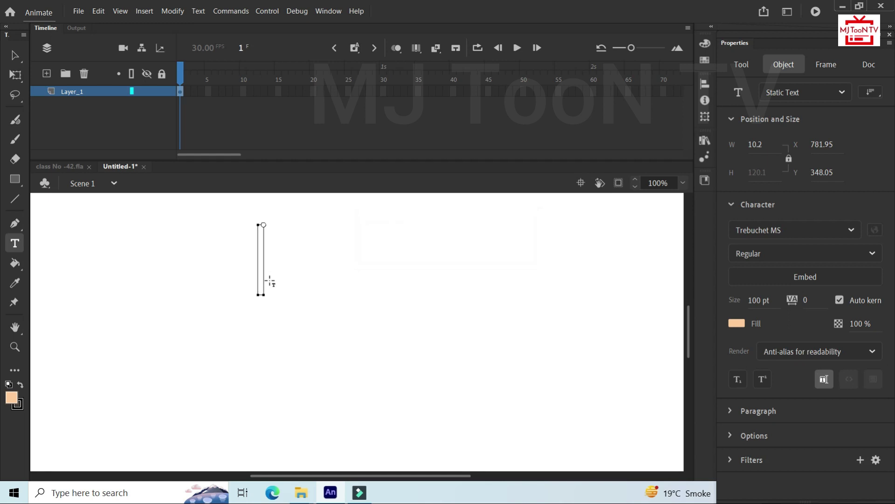
pyautogui.write('free')
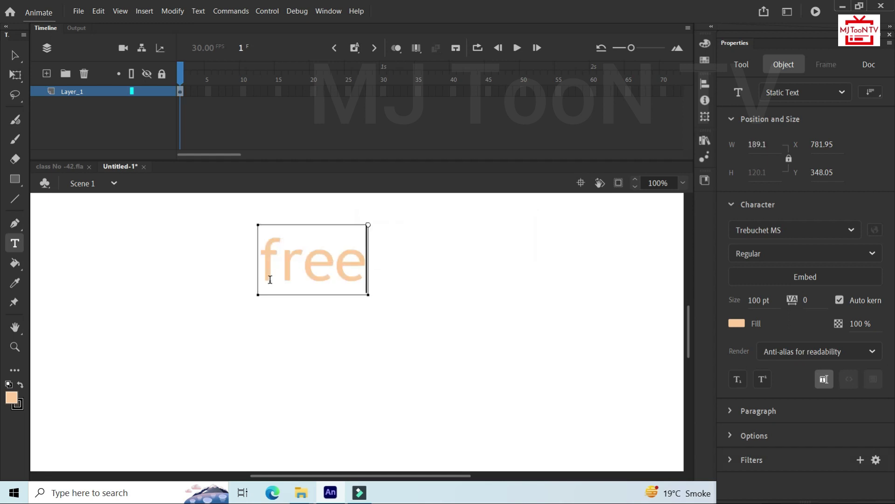
pyautogui.write('pik')
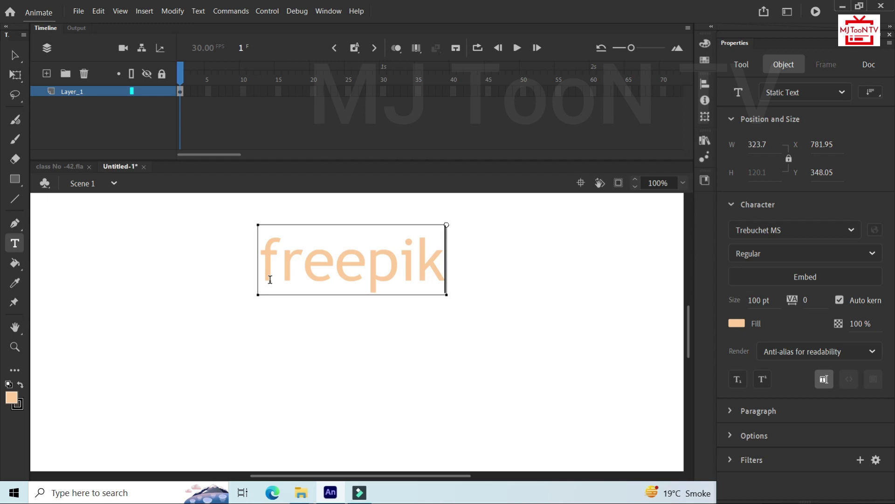
pyautogui.write('.com')
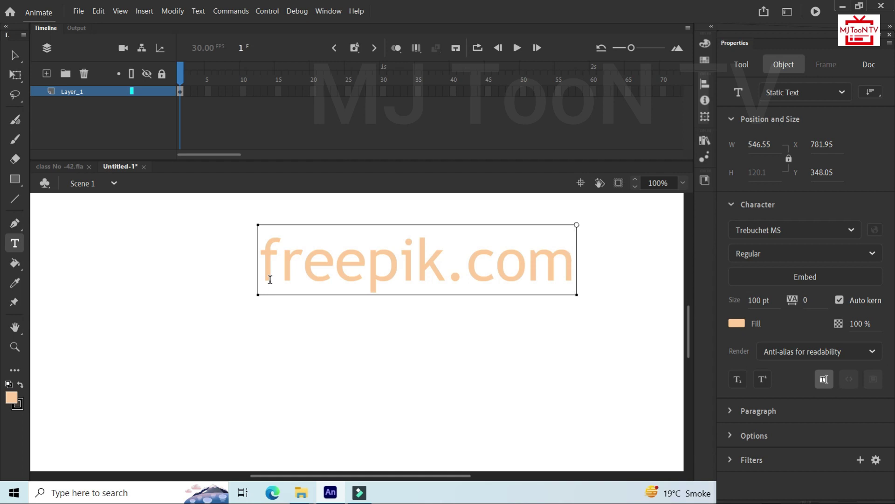
pyautogui.press('BackSpace')
pyautogui.press('BackSpace')
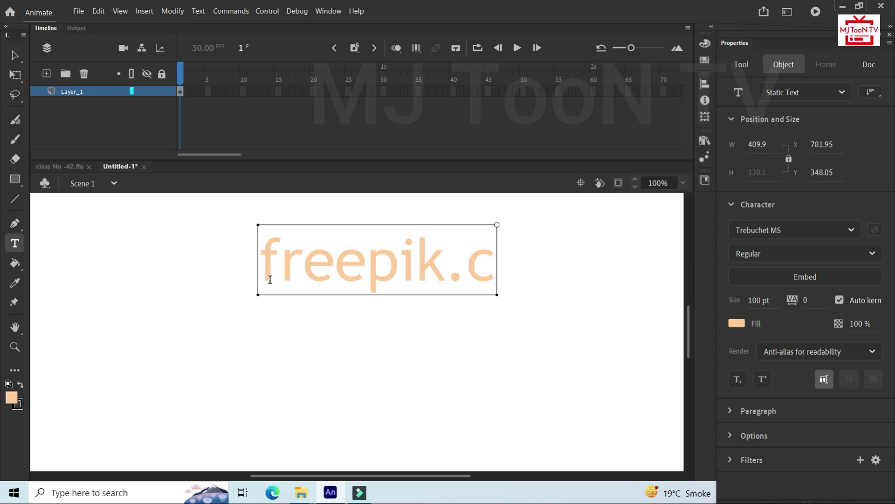
pyautogui.press('BackSpace')
pyautogui.press('BackSpace')
pyautogui.press('BackSpace')
pyautogui.press('BackSpace')
pyautogui.press('BackSpace')
pyautogui.press('BackSpace')
pyautogui.press('BackSpace')
pyautogui.press('BackSpace')
pyautogui.press('BackSpace')
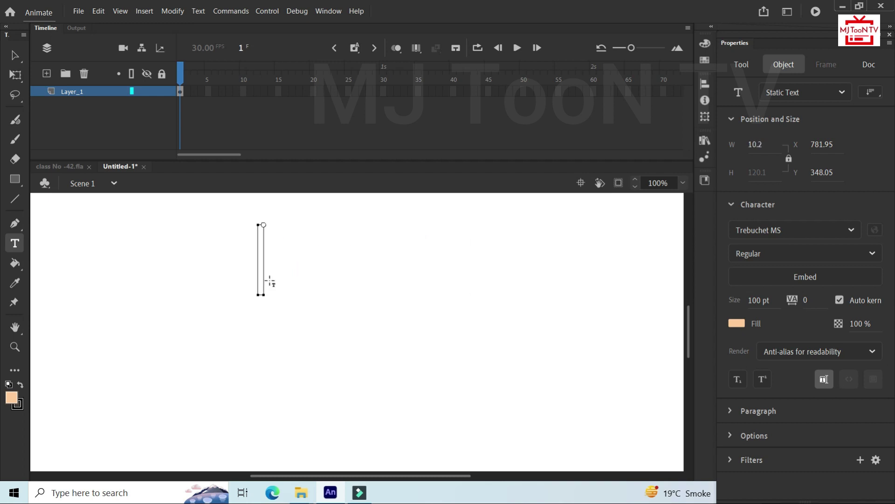
pyautogui.click(269, 275)
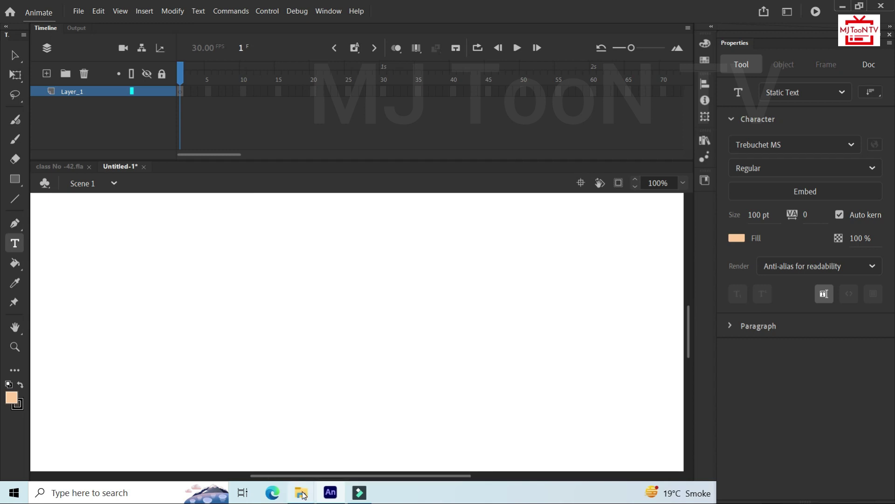
# Step: Switch to File Explorer and view the contents of the mouth-sync-flat-icon-set folder in Downloads, returning to Downloads
pyautogui.moveTo(302, 493)
pyautogui.click(239, 452)
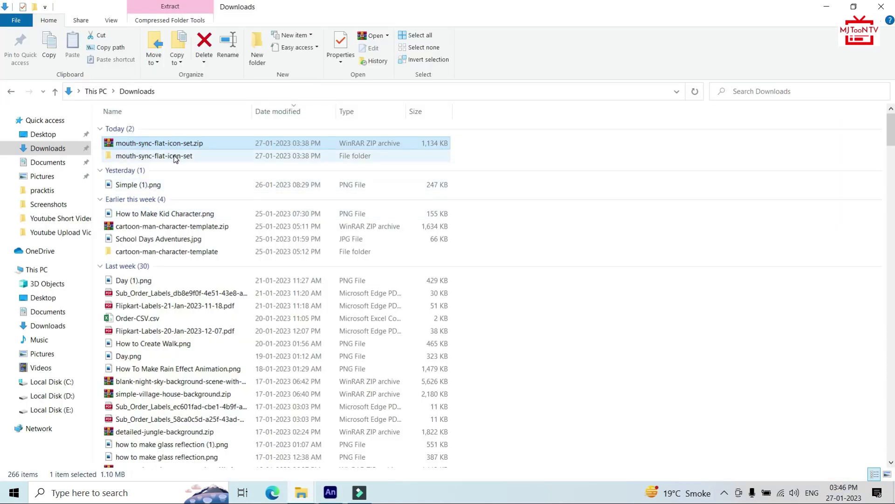
pyautogui.click(176, 157)
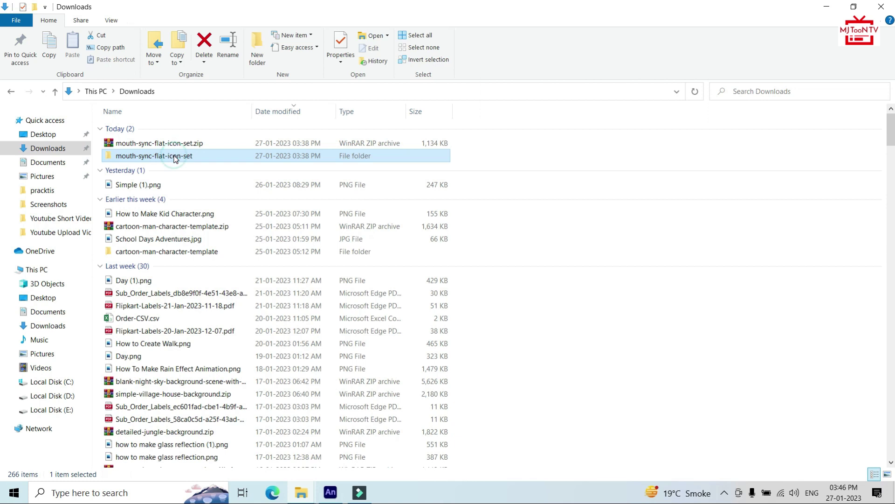
pyautogui.doubleClick(175, 157)
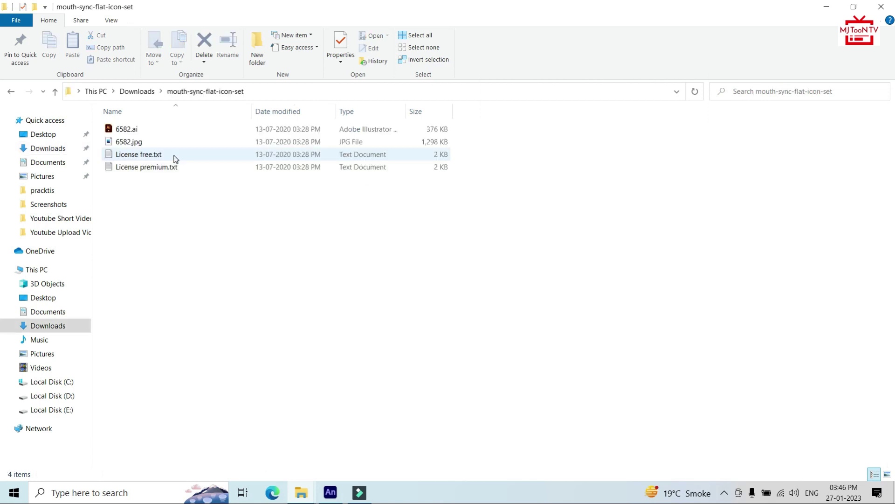
pyautogui.click(12, 92)
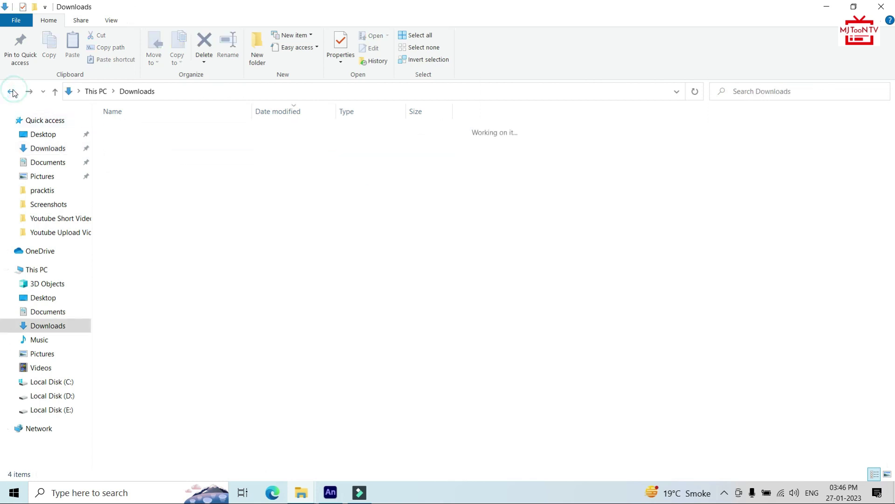
# Step: Inspect the contents of the mouth-sync-flat-icon-set.zip archive in WinRAR and close it
pyautogui.click(134, 143)
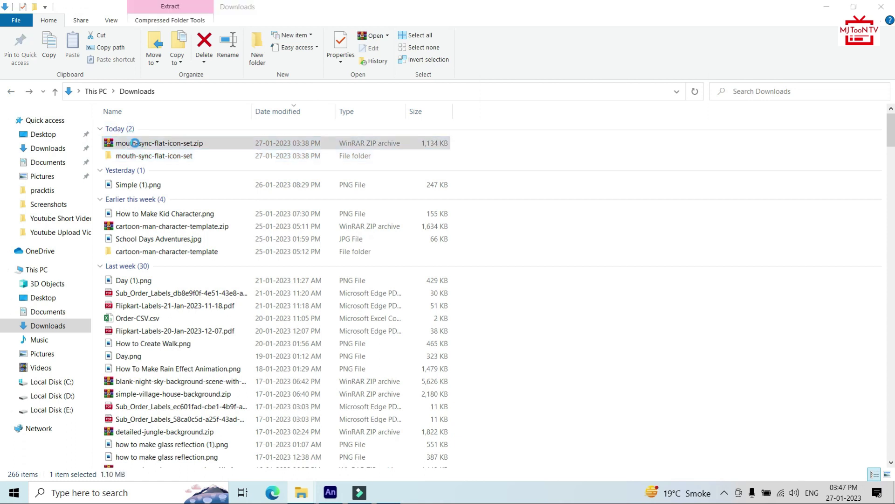
pyautogui.doubleClick(135, 143)
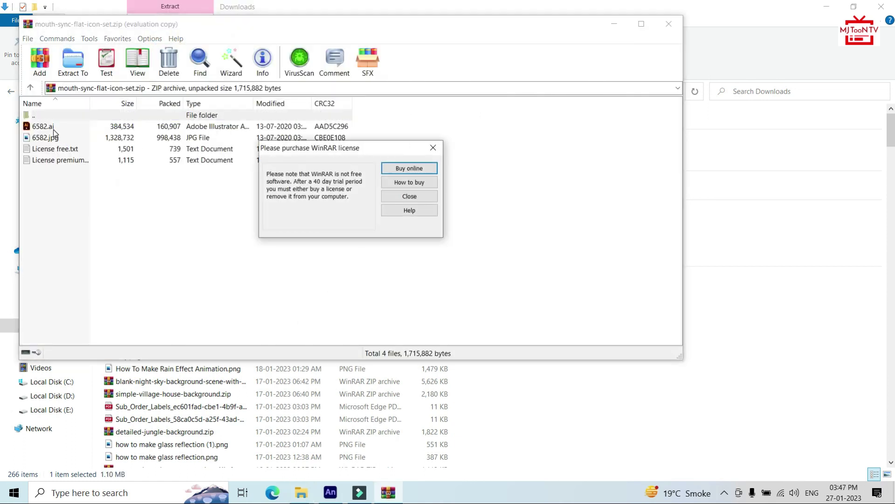
pyautogui.click(430, 149)
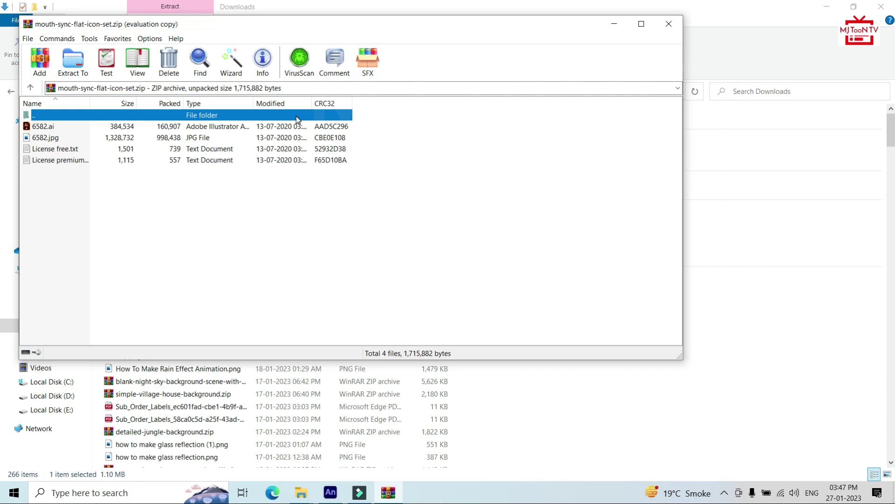
pyautogui.click(669, 24)
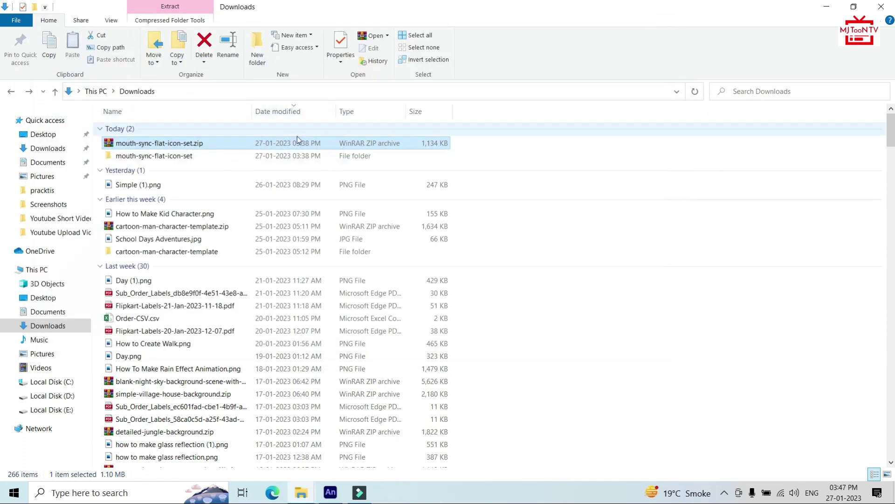
# Step: Open the mouth-sync-flat-icon-set folder and drop 6582.ai onto the stage of the untitled document in Adobe Animate
pyautogui.doubleClick(204, 155)
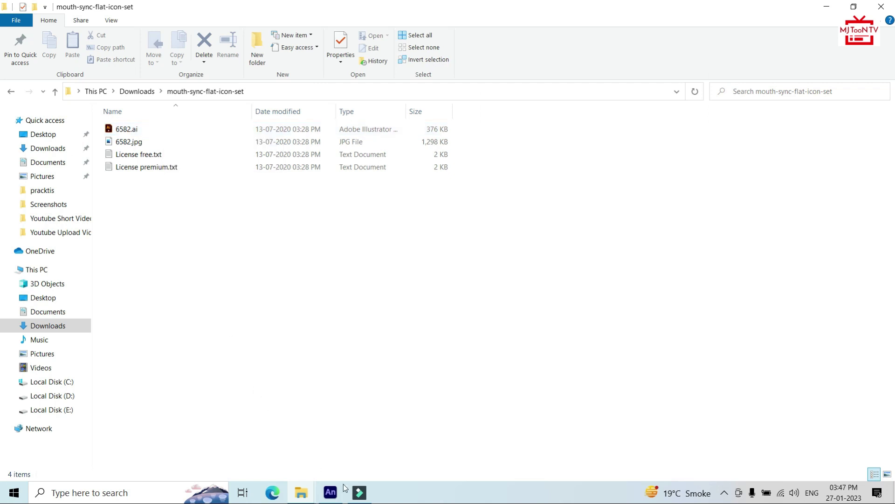
pyautogui.moveTo(336, 499)
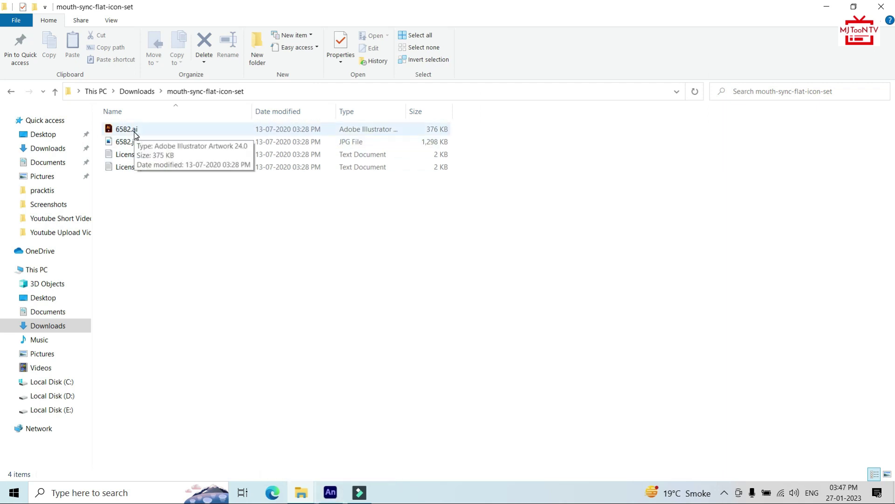
pyautogui.moveTo(135, 134); pyautogui.dragTo(340, 412)
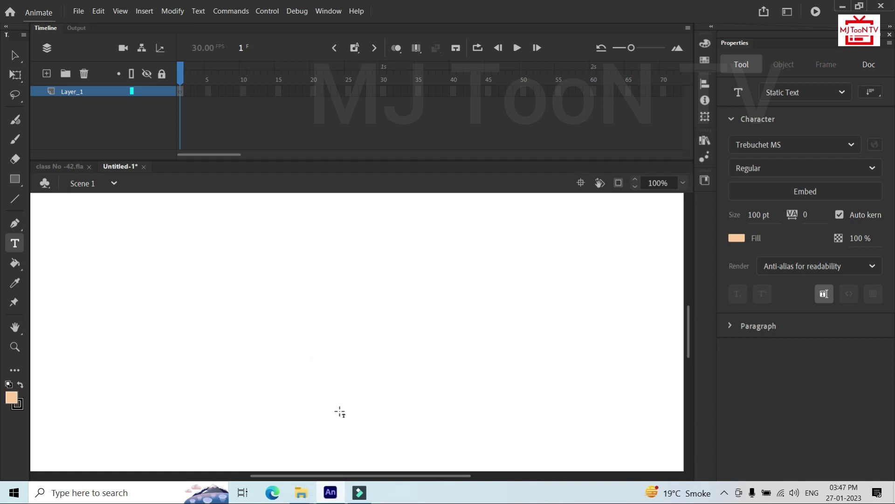
# Step: Return to Animate and import 6582.ai with all layers selected, converted to Animate layers, and objects placed at their original position
pyautogui.click(725, 493)
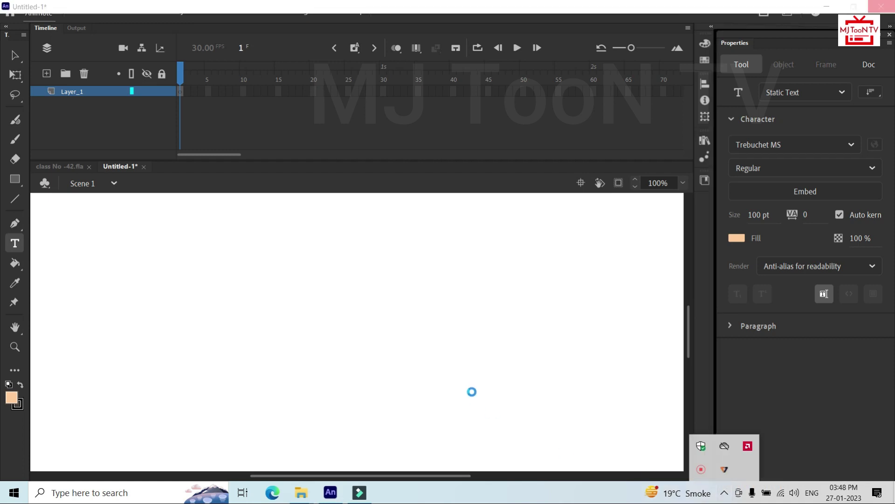
pyautogui.hotkey('alt', 'Tab')
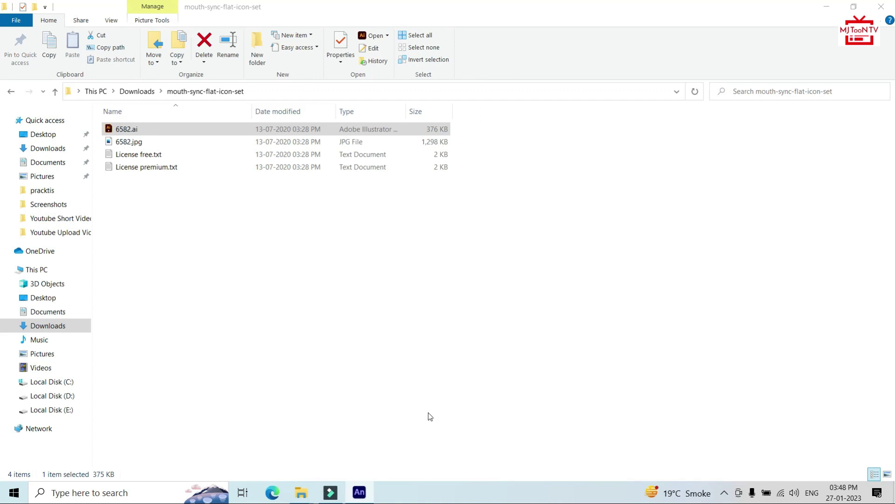
pyautogui.click(358, 494)
pyautogui.moveTo(354, 497)
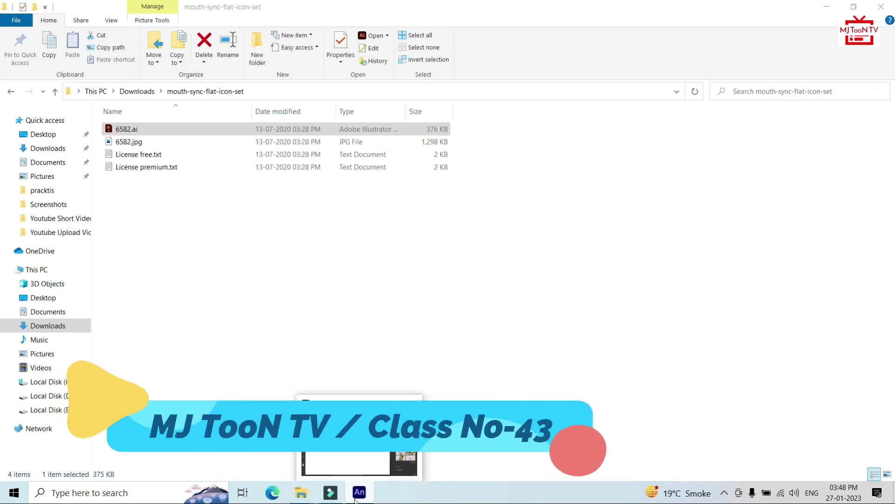
pyautogui.click(354, 452)
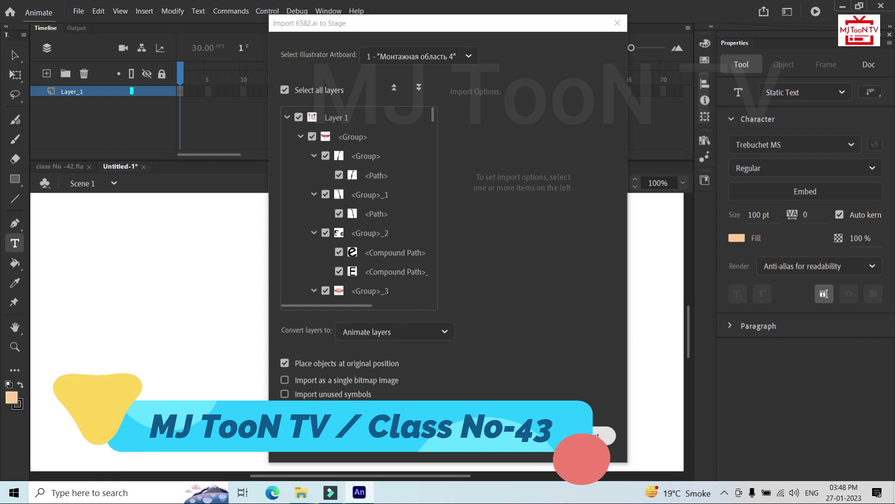
pyautogui.click(589, 433)
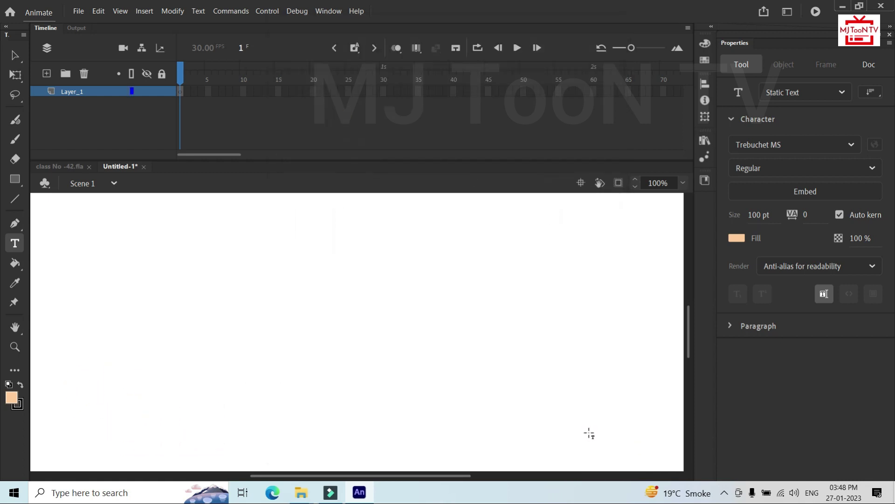
# Step: Move the white background rectangle away from behind the imported mouth shapes, to about X 488, Y 1474
pyautogui.scroll(-5, 417, 359)
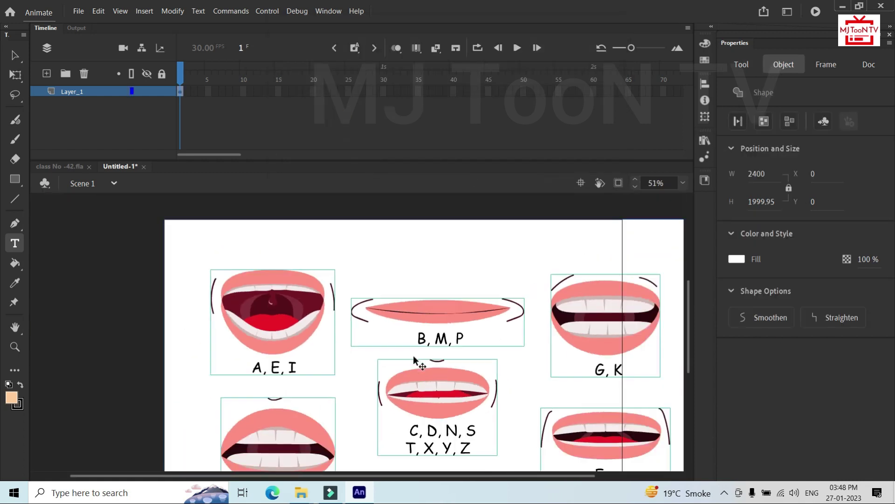
pyautogui.scroll(-2, 414, 359)
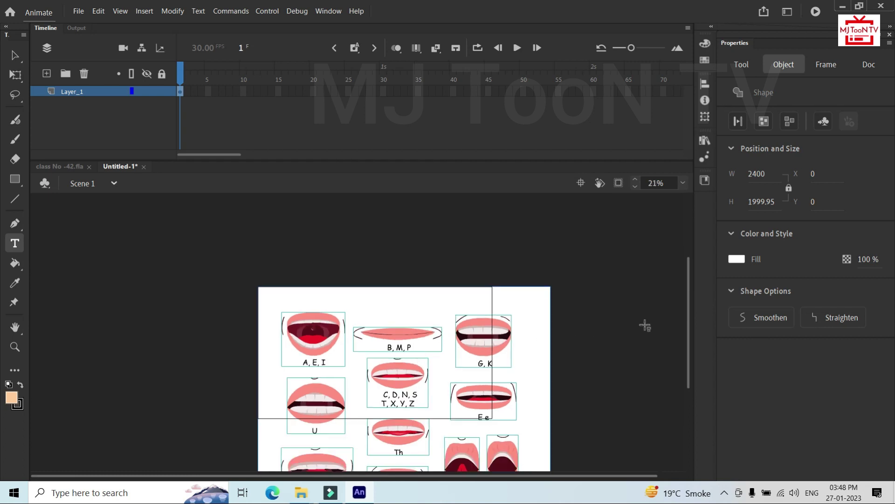
pyautogui.moveTo(686, 329); pyautogui.dragTo(689, 355)
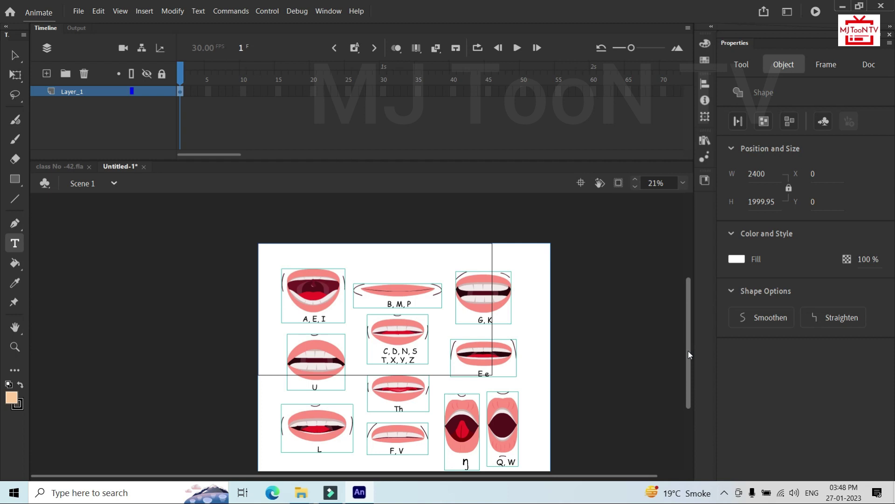
pyautogui.moveTo(689, 355); pyautogui.dragTo(686, 366)
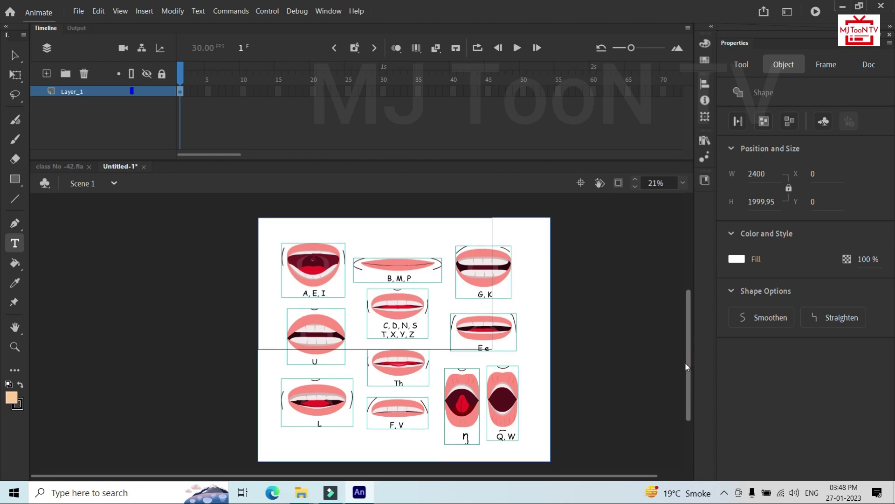
pyautogui.click(595, 362)
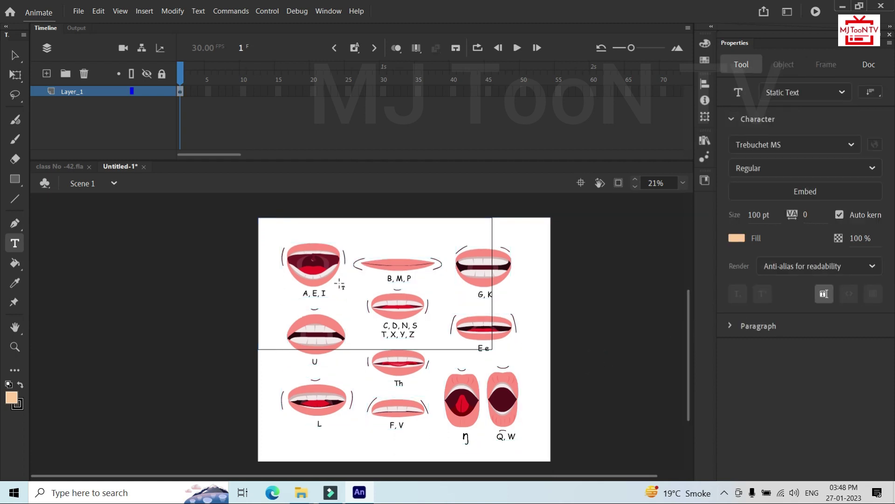
pyautogui.press('v')
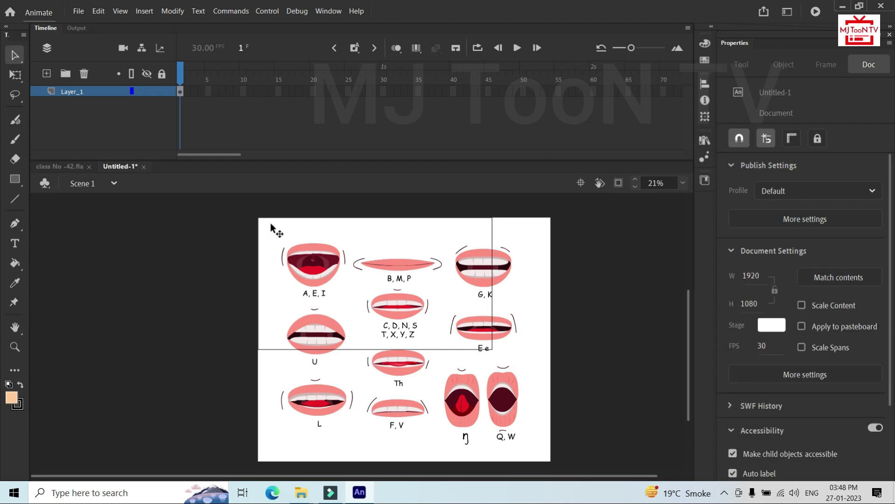
pyautogui.moveTo(268, 224); pyautogui.dragTo(329, 405)
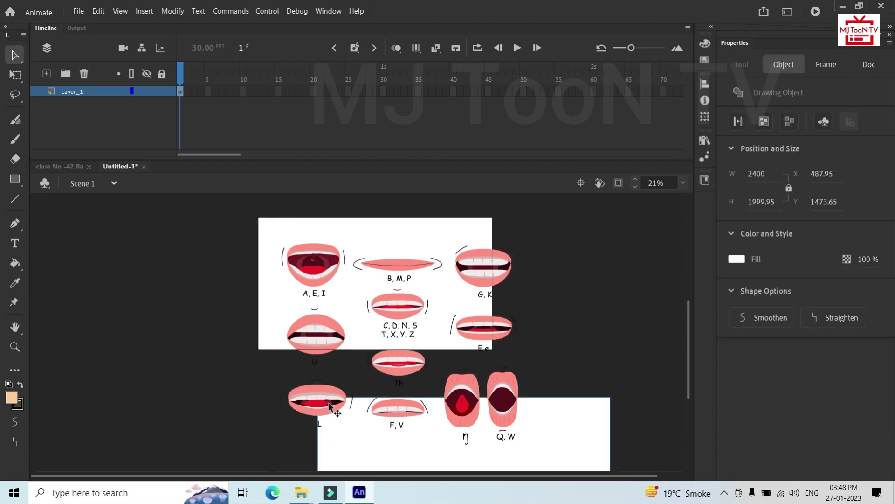
# Step: Undo the move of the white background rectangle and delete the rectangle from behind the mouth shapes
pyautogui.hotkey('ctrl', 'z')
pyautogui.click(524, 312)
pyautogui.press('Delete')
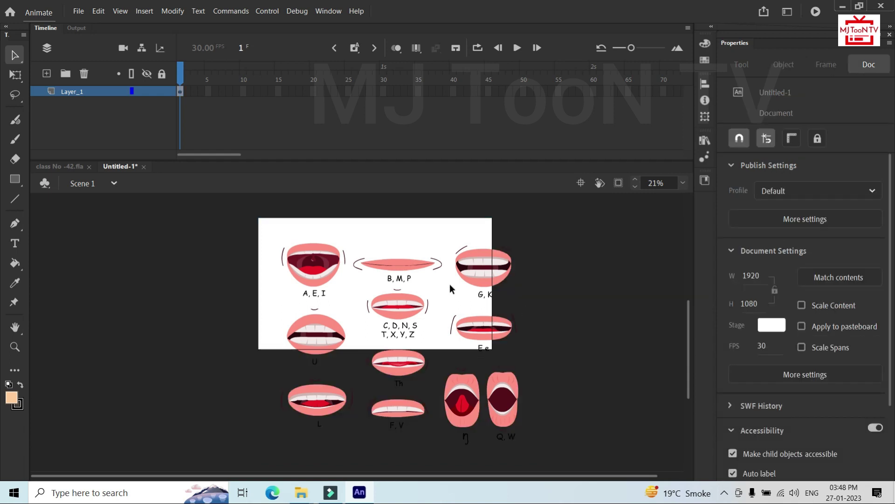
# Step: Ungroup all the imported mouth drawings so that mouths, letter labels and accent lines can be selected separately
pyautogui.moveTo(252, 212); pyautogui.dragTo(553, 445)
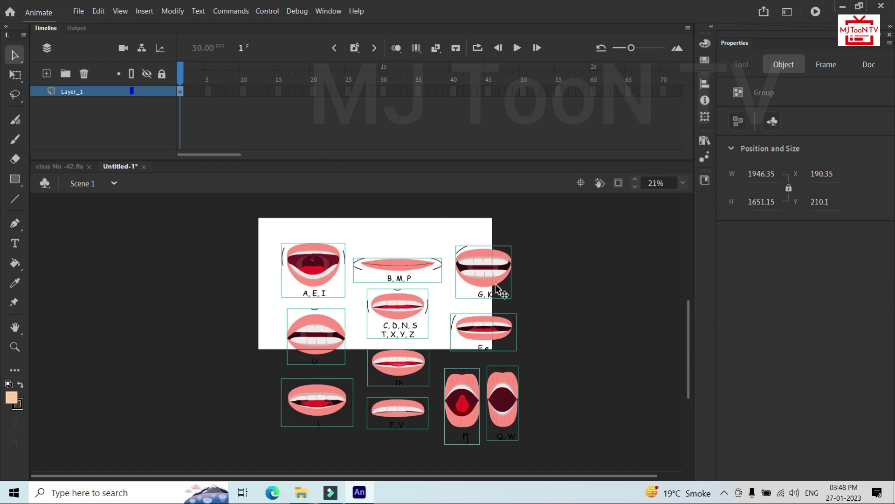
pyautogui.hotkey('ctrl', 'shift', 'g')
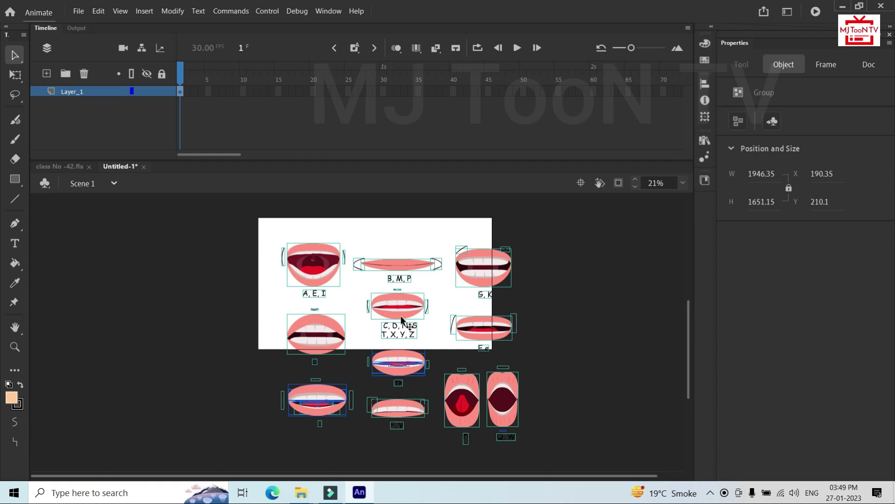
pyautogui.click(559, 367)
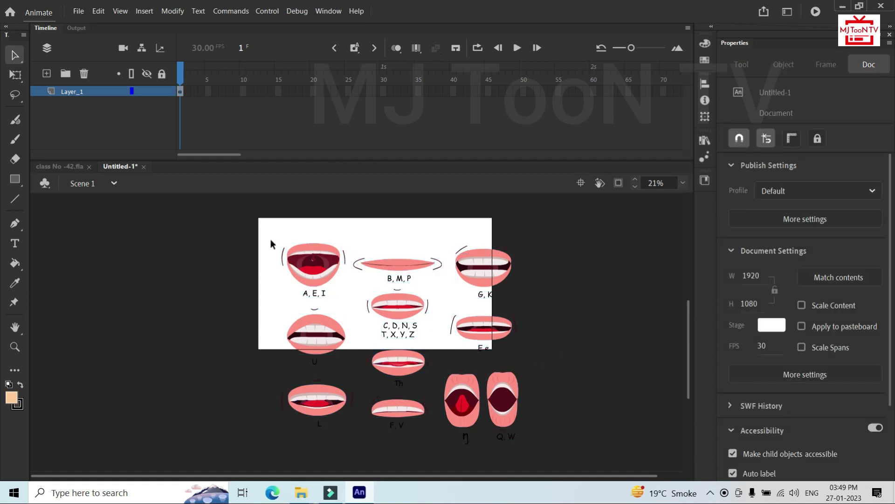
pyautogui.moveTo(261, 214); pyautogui.dragTo(543, 455)
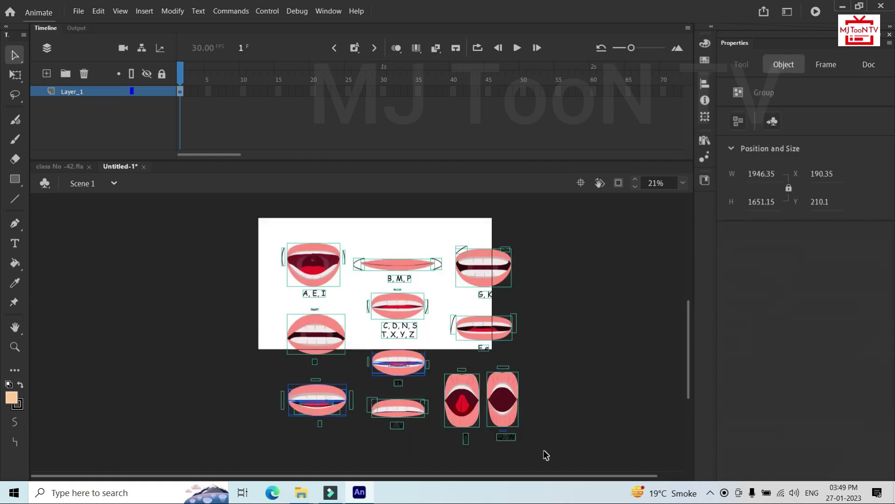
pyautogui.click(604, 404)
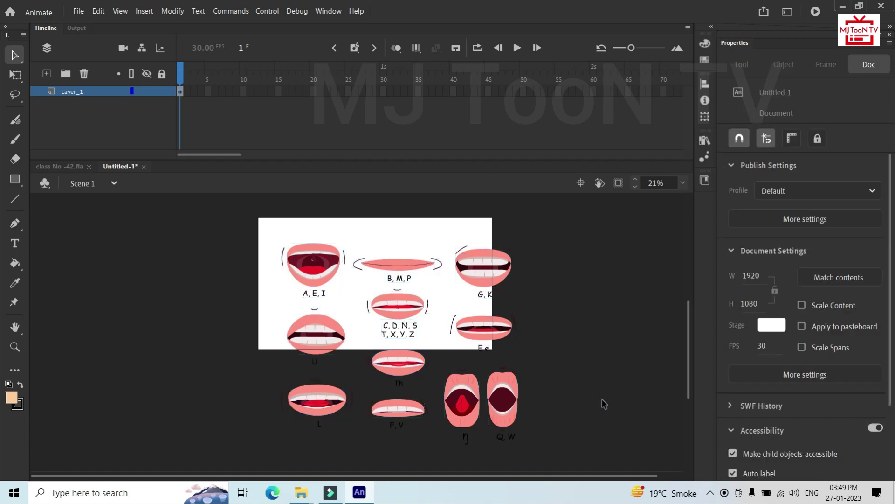
# Step: Delete the letter labels "G, K", "B, M, P", "A, E, I" and "C, D, N, S, T, X, Y, Z" under their mouths
pyautogui.click(482, 298)
pyautogui.click(483, 298)
pyautogui.click(400, 279)
pyautogui.press('Delete')
pyautogui.click(313, 297)
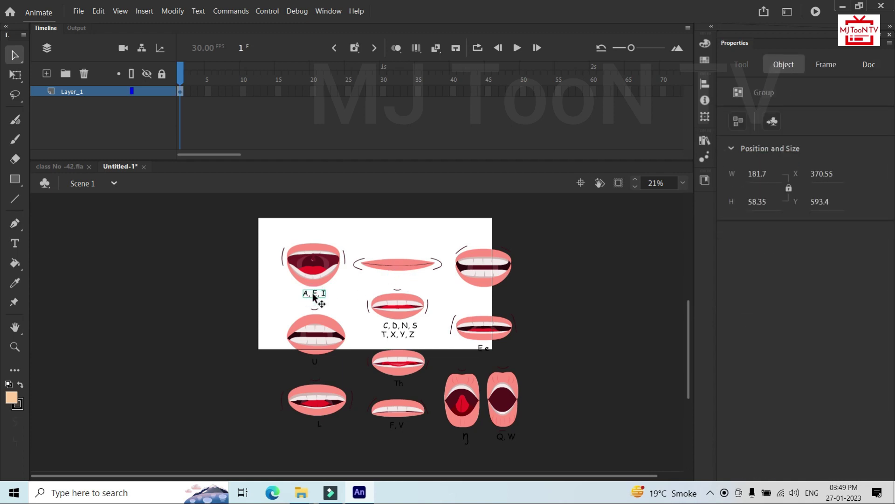
pyautogui.press('Delete')
pyautogui.click(397, 327)
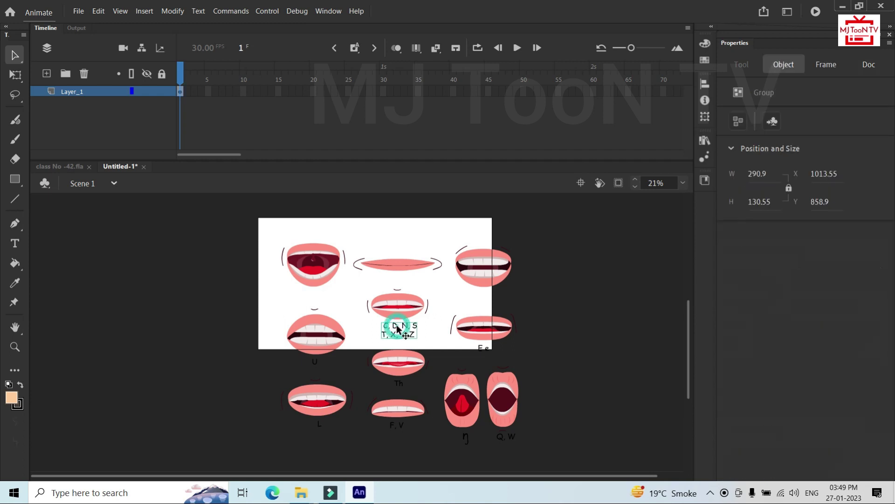
pyautogui.press('Delete')
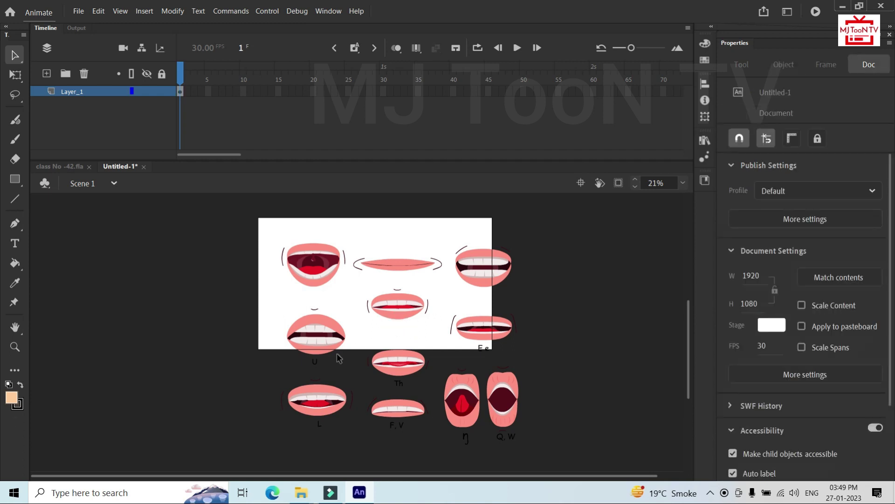
# Step: Delete the letter labels "U", "Th", "F, V" and "L" under the lower mouth shapes
pyautogui.click(315, 363)
pyautogui.press('Delete')
pyautogui.click(401, 384)
pyautogui.press('Delete')
pyautogui.click(399, 425)
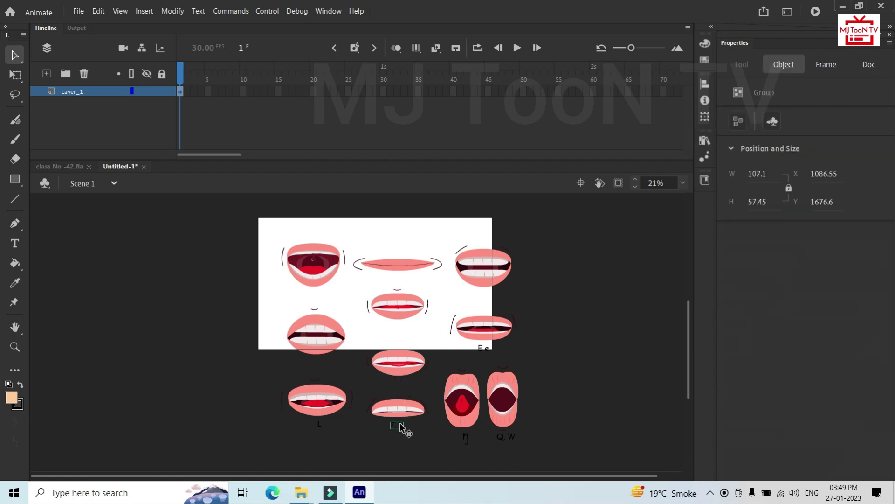
pyautogui.press('Delete')
pyautogui.click(319, 424)
pyautogui.press('Delete')
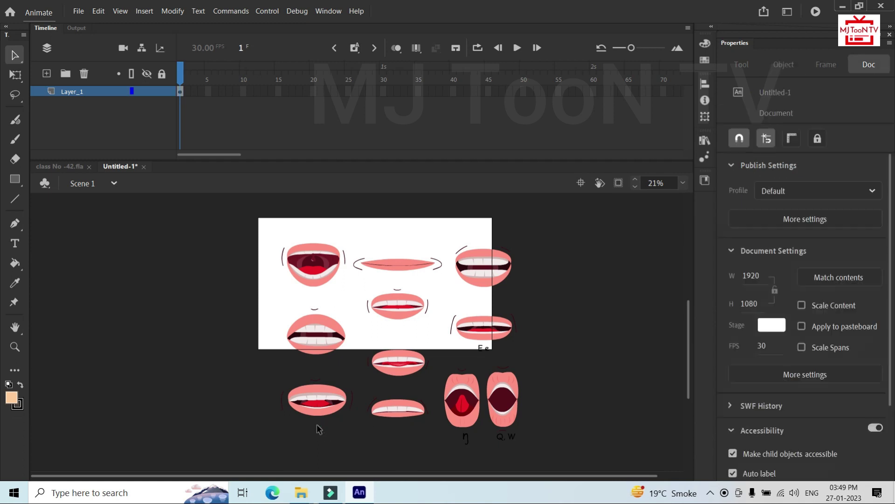
# Step: Delete the curved accent lines on both sides of the wide-open mouth and of the closed mouth in the first row
pyautogui.click(280, 256)
pyautogui.click(283, 260)
pyautogui.click(282, 259)
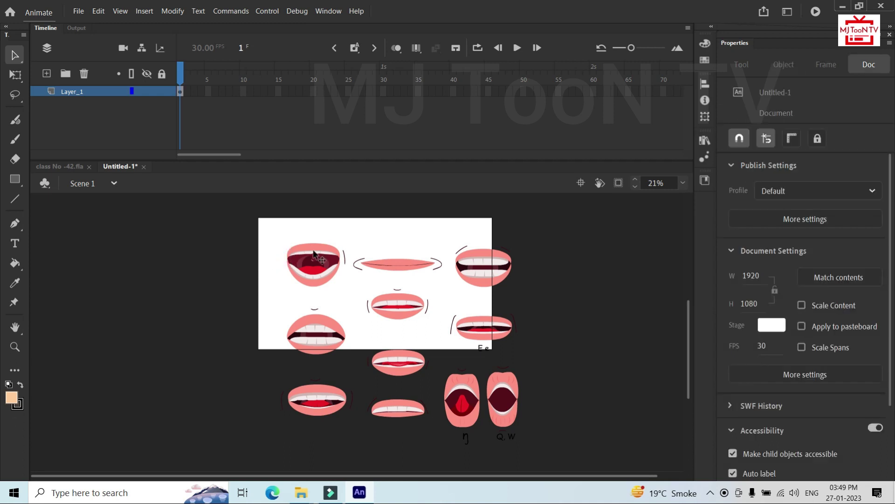
pyautogui.click(344, 256)
pyautogui.click(343, 255)
pyautogui.click(357, 264)
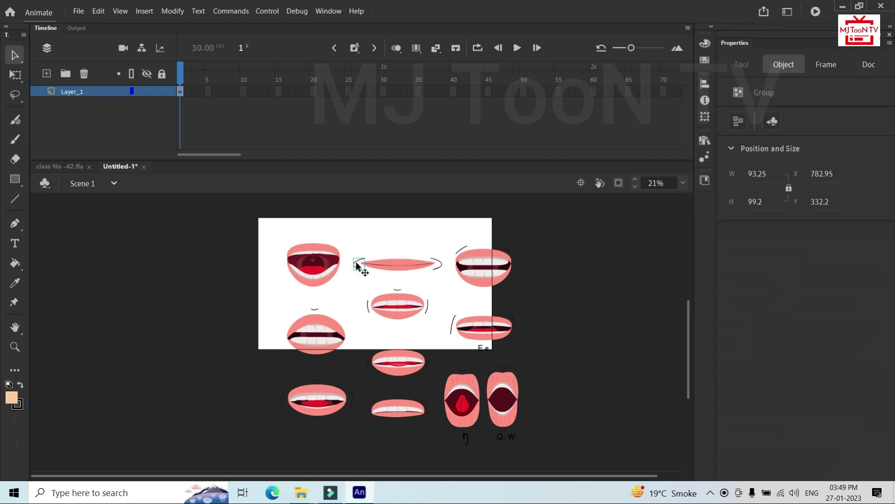
pyautogui.click(357, 266)
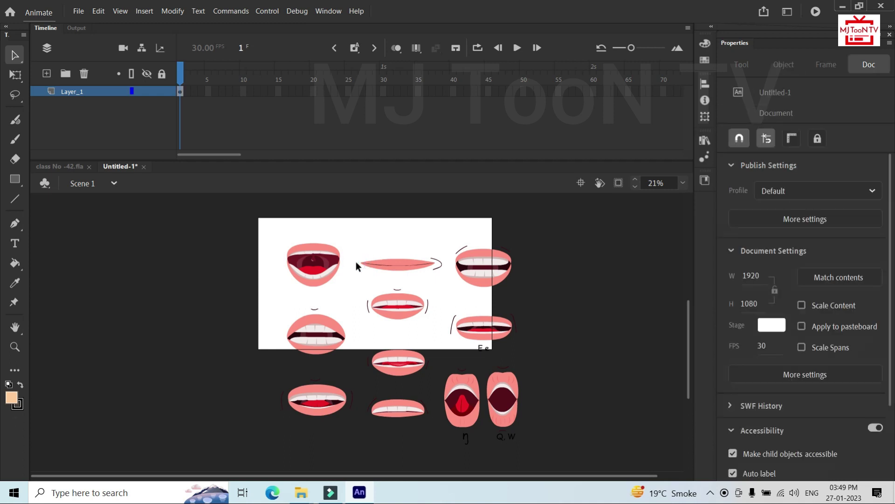
pyautogui.click(439, 264)
pyautogui.click(441, 266)
# Step: Delete the accent lines around the two upper mouths in the last column and remove the two tall mouths with their labels below
pyautogui.click(464, 249)
pyautogui.press('Delete')
pyautogui.click(509, 252)
pyautogui.click(509, 252)
pyautogui.click(516, 322)
pyautogui.click(516, 320)
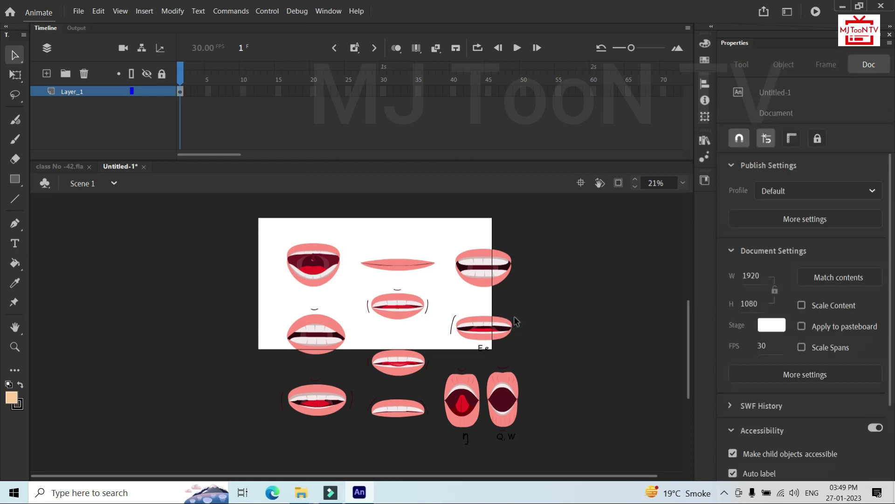
pyautogui.click(453, 320)
pyautogui.click(452, 321)
pyautogui.moveTo(446, 365); pyautogui.dragTo(524, 438)
pyautogui.press('Delete')
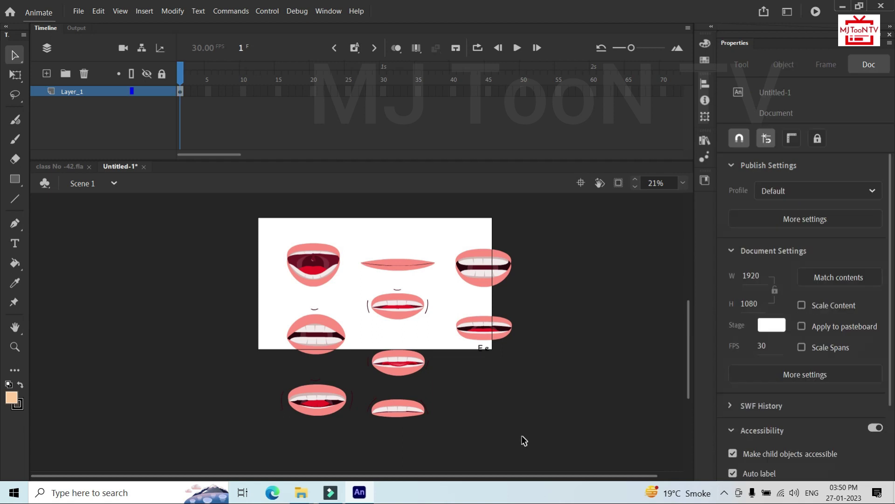
# Step: Delete the three accent lines around the second mouth in the middle column
pyautogui.click(423, 310)
pyautogui.click(426, 315)
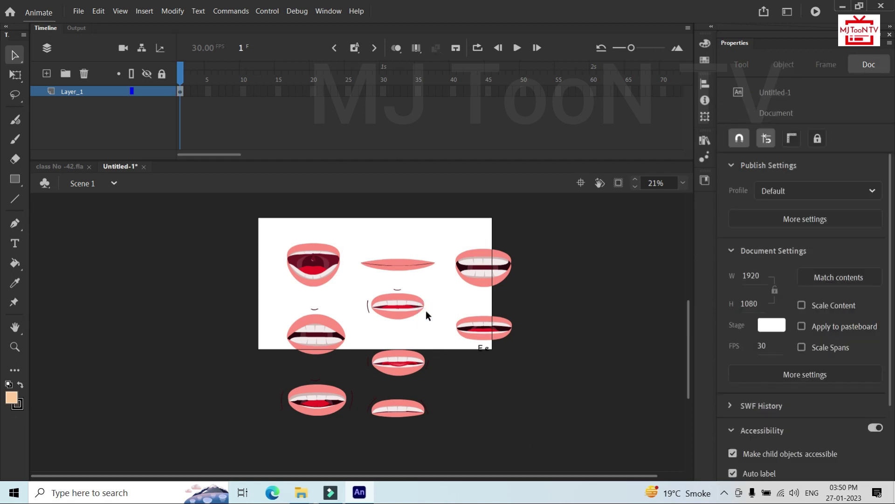
pyautogui.click(401, 288)
pyautogui.click(401, 293)
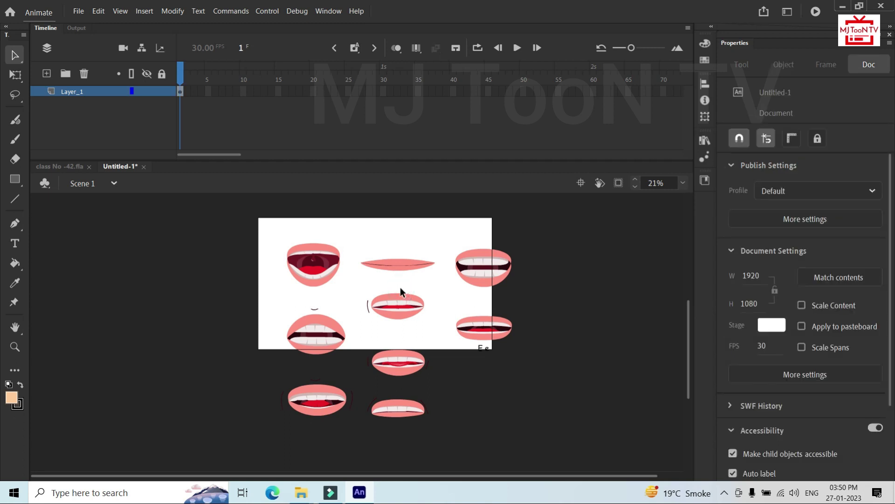
pyautogui.click(368, 305)
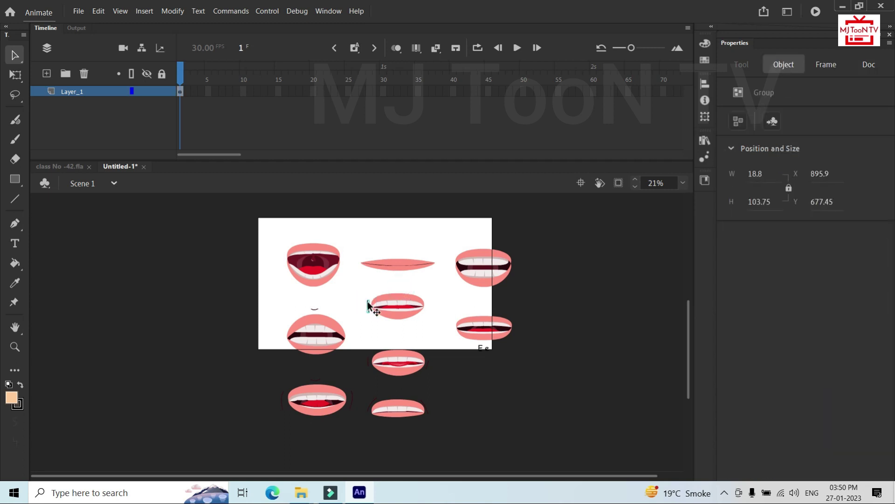
pyautogui.click(367, 306)
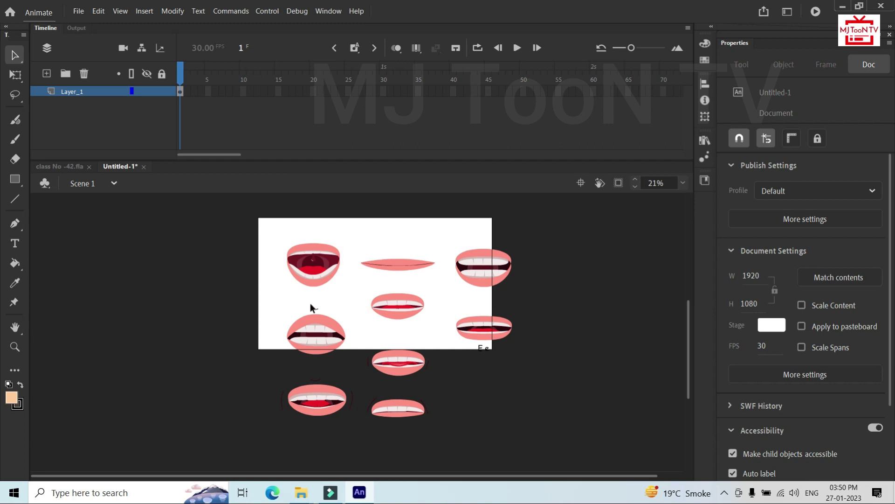
# Step: Delete the accent line above the second mouth of the first column and the three around the mouth below it
pyautogui.click(313, 308)
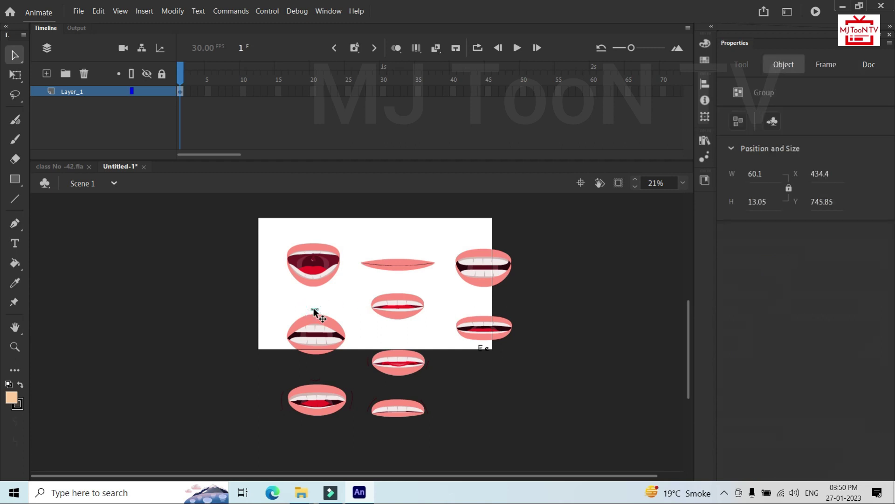
pyautogui.press('Delete')
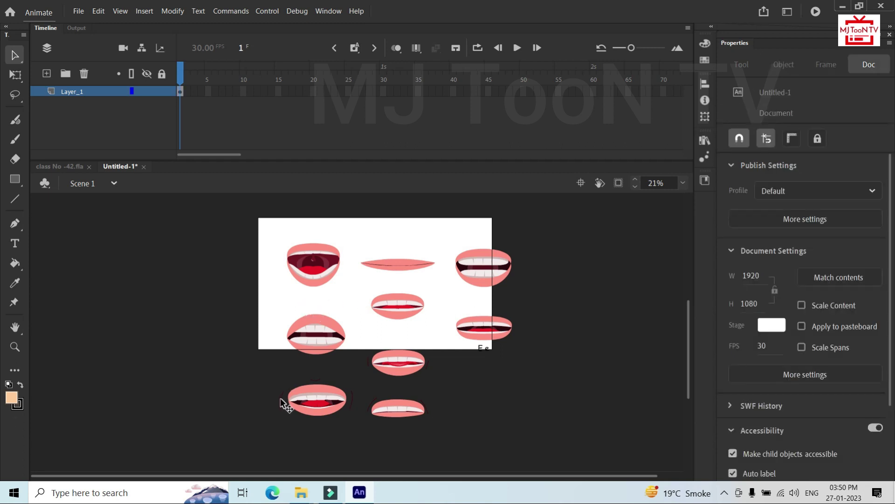
pyautogui.click(282, 400)
pyautogui.press('Delete')
pyautogui.click(350, 400)
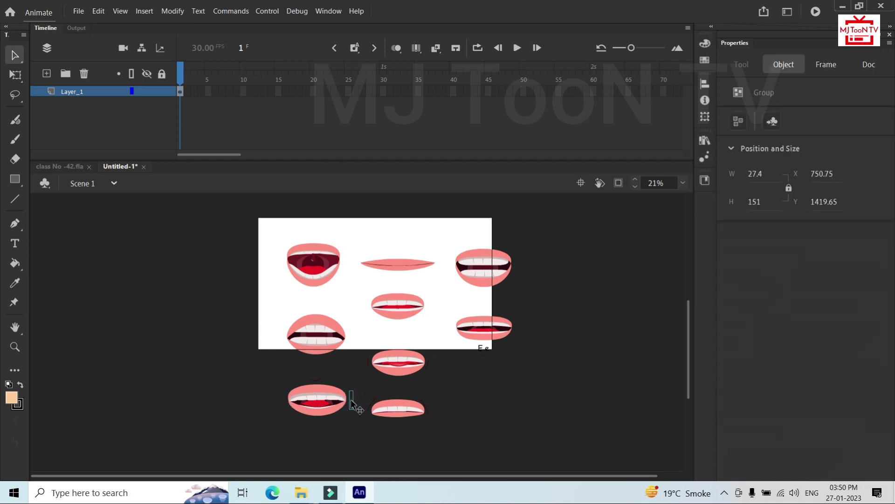
pyautogui.press('Delete')
pyautogui.click(316, 381)
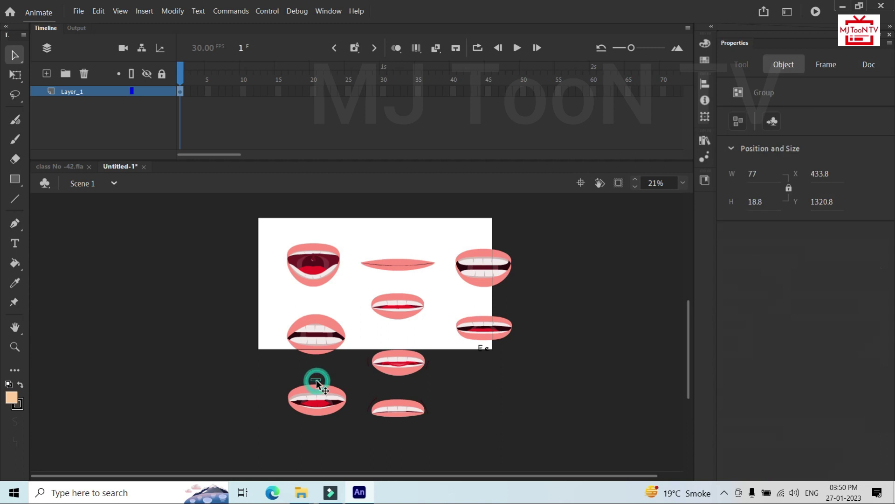
pyautogui.press('Delete')
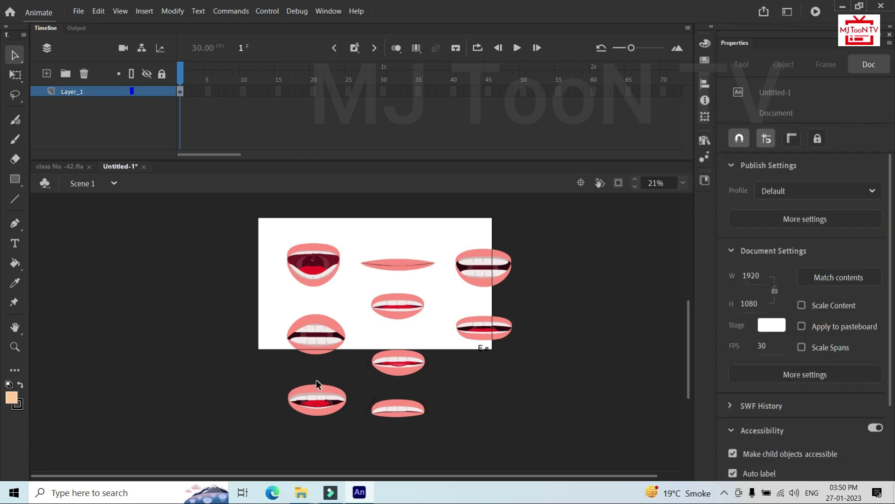
# Step: Delete the accent line before the third mouth of the middle column and the "E e" label in the last column
pyautogui.click(370, 364)
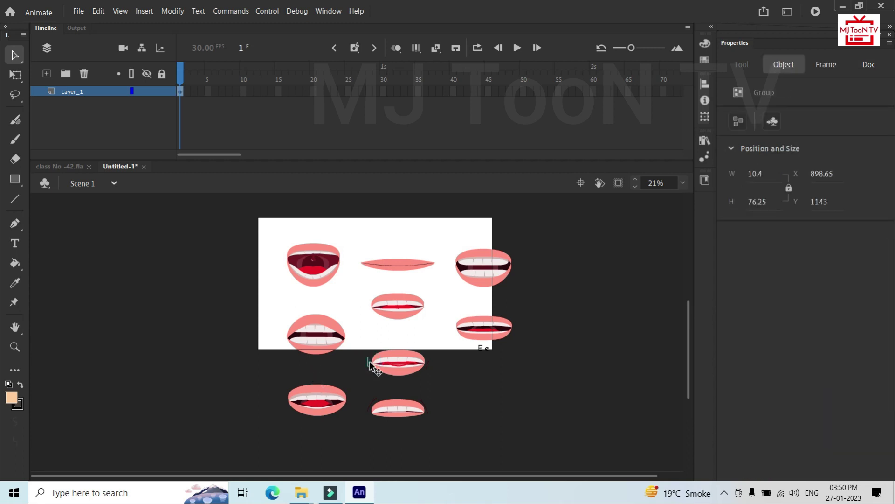
pyautogui.press('Delete')
pyautogui.click(487, 348)
pyautogui.press('Delete')
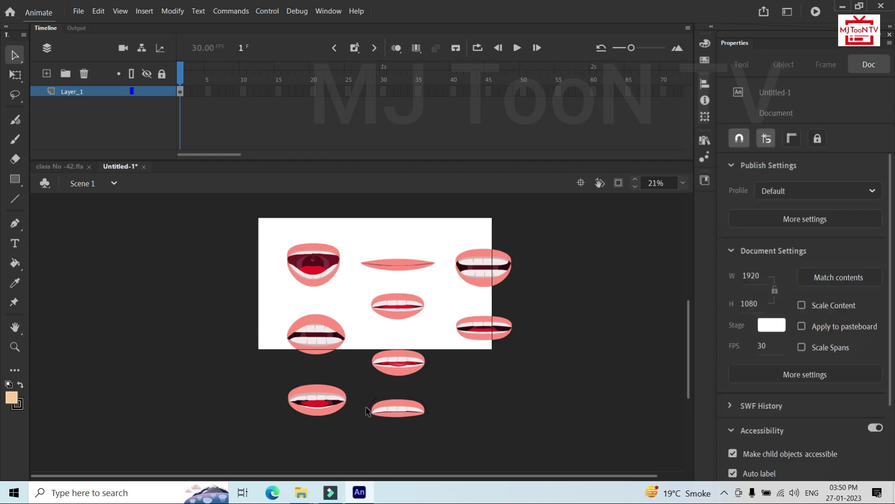
# Step: Delete the remaining accent lines beside the two lowest mouths of the middle column and check the cleaned-up set by selecting everything
pyautogui.click(369, 408)
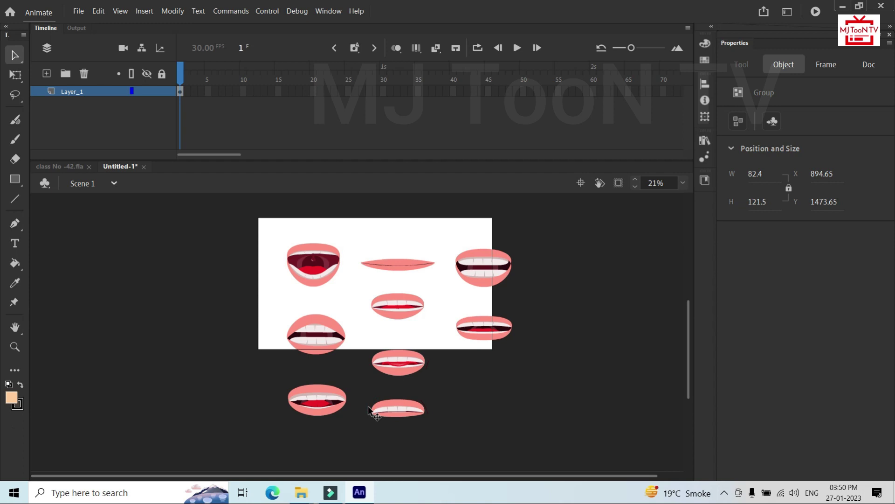
pyautogui.press('Delete')
pyautogui.click(425, 407)
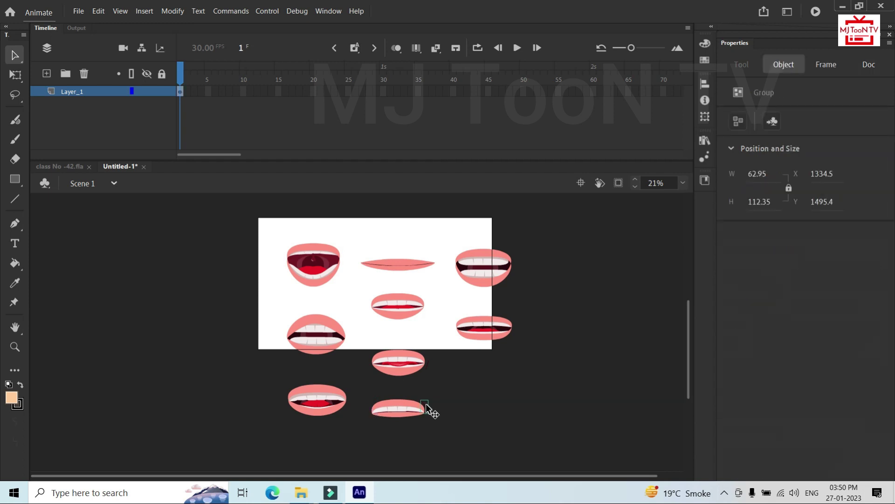
pyautogui.press('Delete')
pyautogui.click(428, 368)
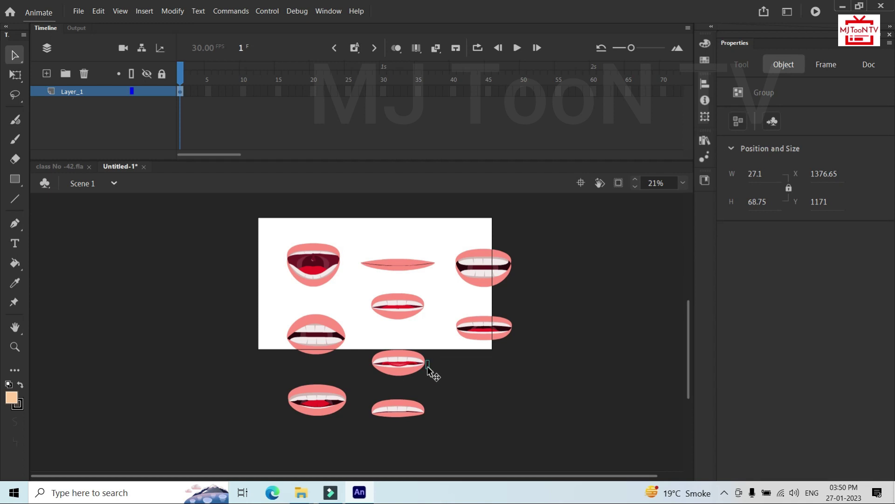
pyautogui.press('Delete')
pyautogui.moveTo(270, 225); pyautogui.dragTo(534, 450)
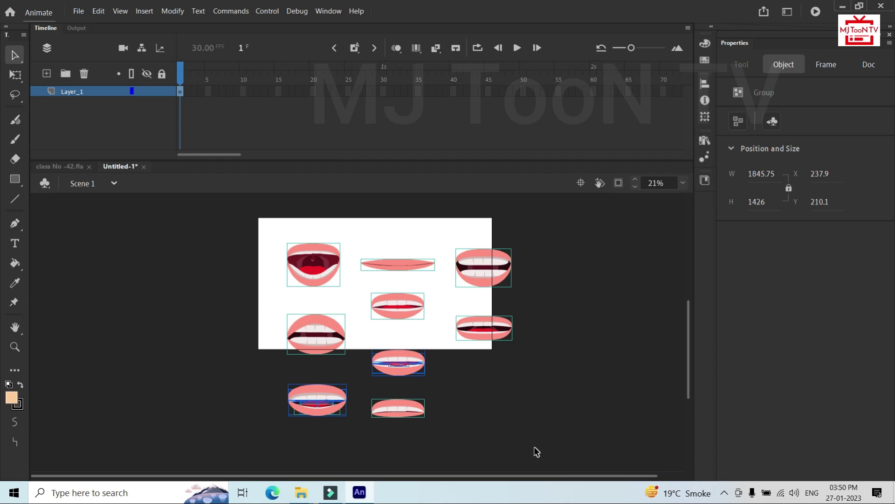
pyautogui.click(534, 447)
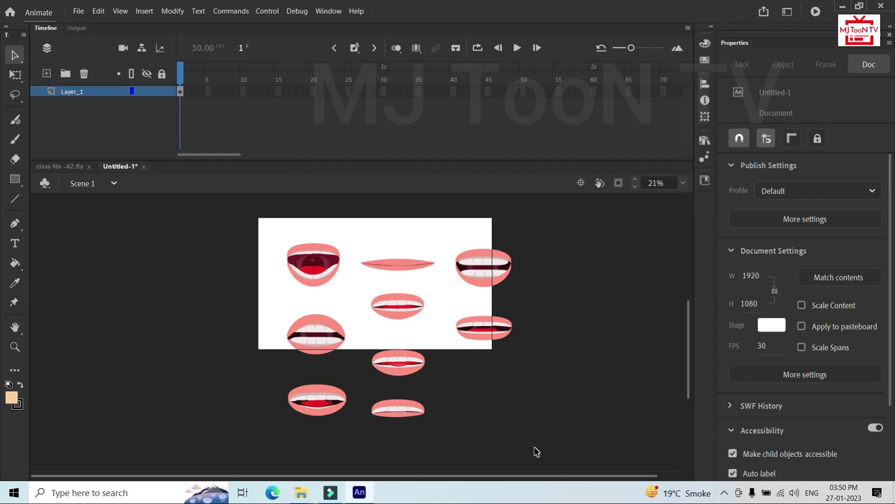
# Step: Convert the closed mouth in the first row into a Graphic symbol named "lip sync"
pyautogui.click(405, 264)
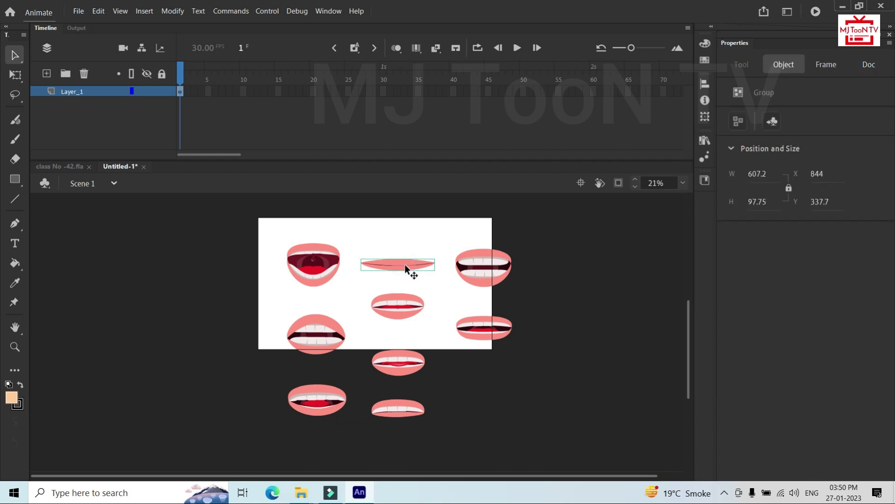
pyautogui.press('F8')
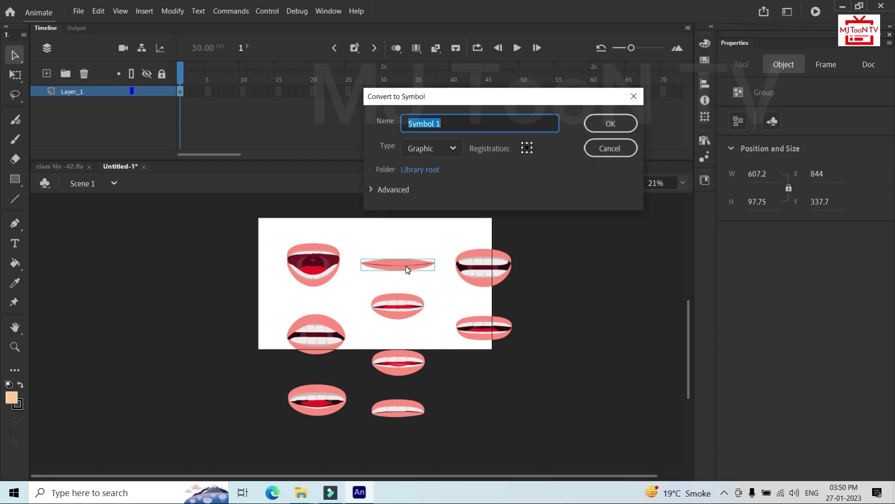
pyautogui.press('BackSpace')
pyautogui.write('lip sync')
pyautogui.press('Return')
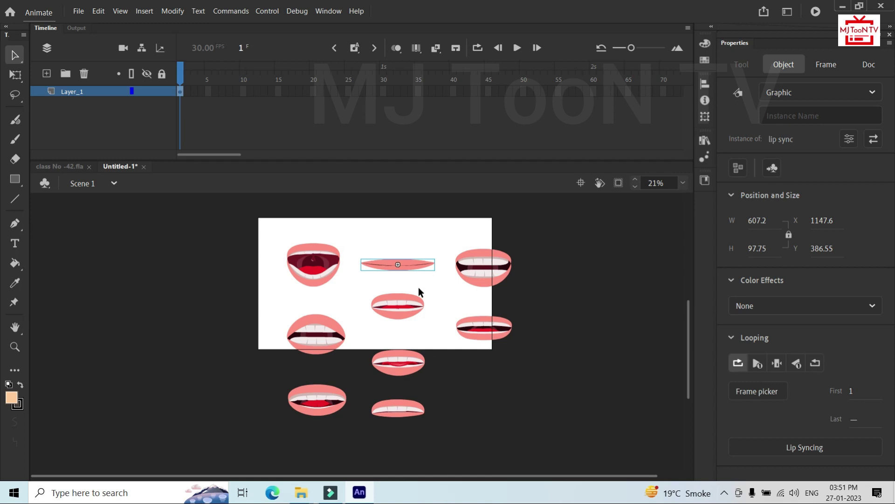
# Step: Cut the lowest mouth of the middle column and paste it into a blank keyframe at frame 2 inside the "lip sync" symbol
pyautogui.click(401, 405)
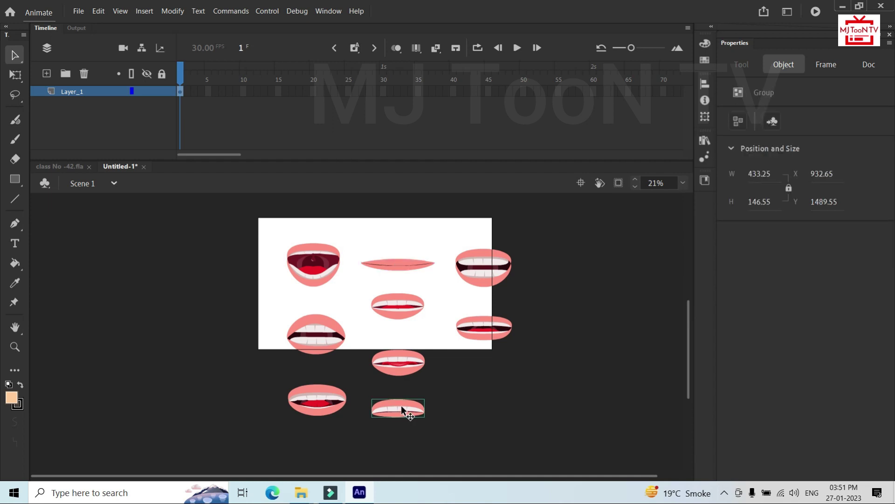
pyautogui.press('Delete')
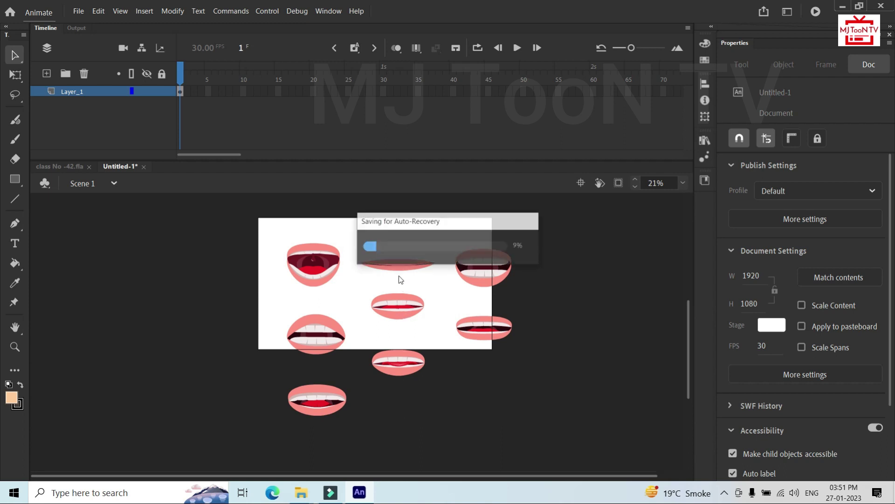
pyautogui.doubleClick(397, 265)
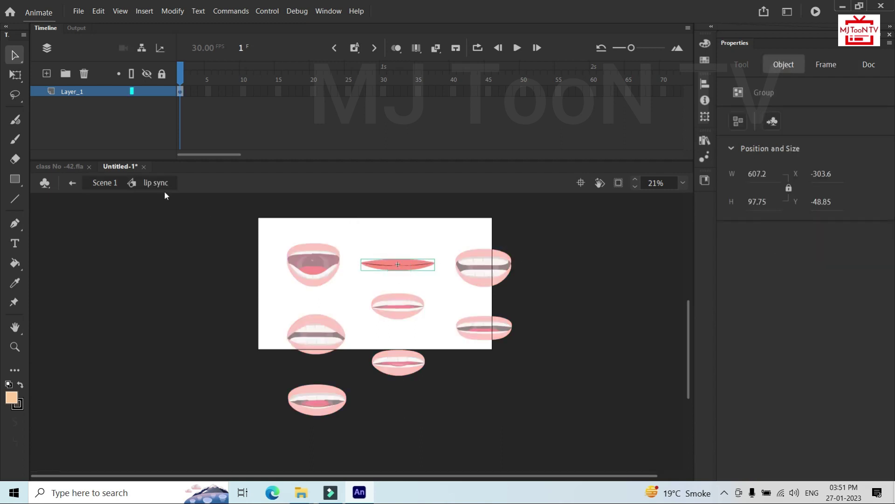
pyautogui.click(187, 92)
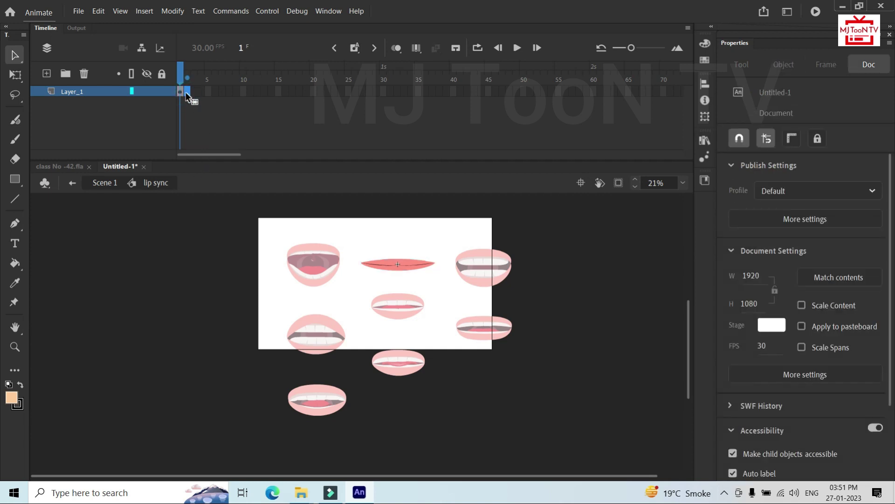
pyautogui.click(186, 93)
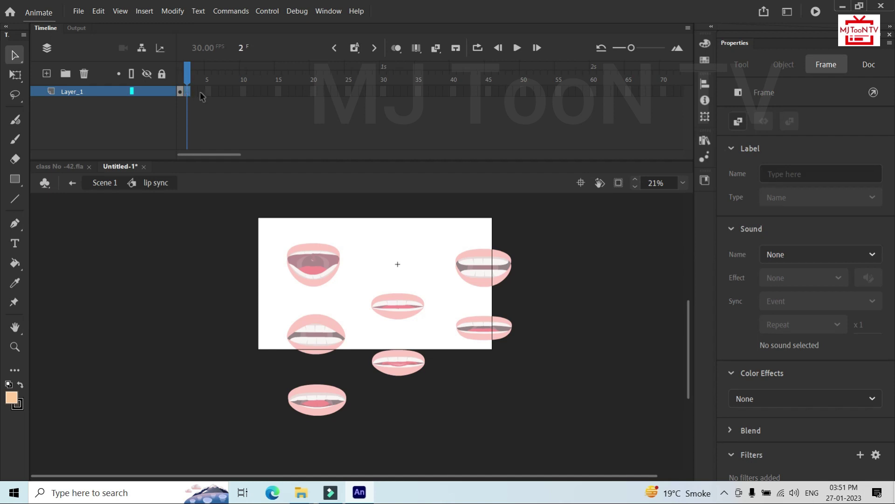
pyautogui.press('F7')
pyautogui.hotkey('ctrl', 'v')
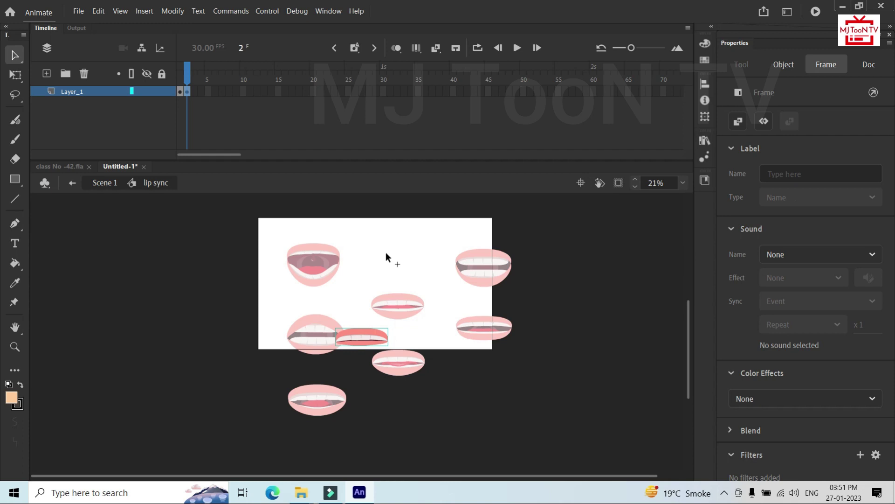
# Step: Turn on onion skinning and place frame 2's mouth over the closed mouth at about X -217, Y -80, returning to Scene 1
pyautogui.click(181, 91)
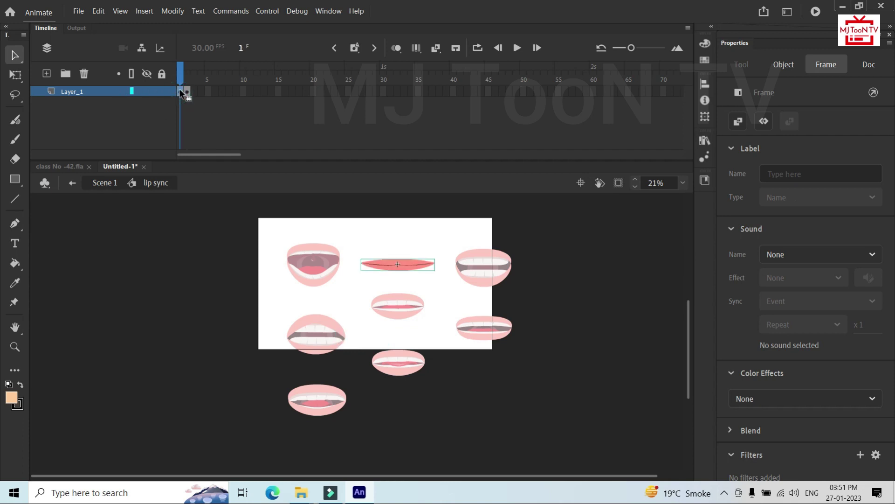
pyautogui.click(188, 92)
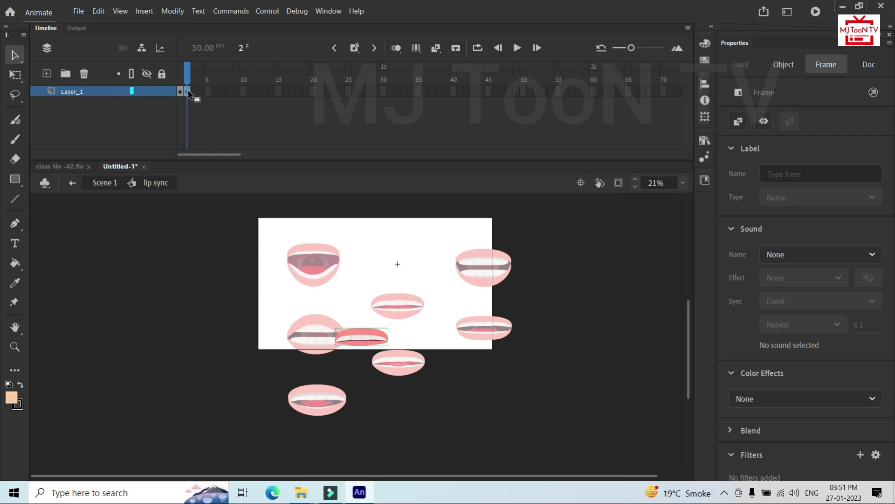
pyautogui.click(395, 52)
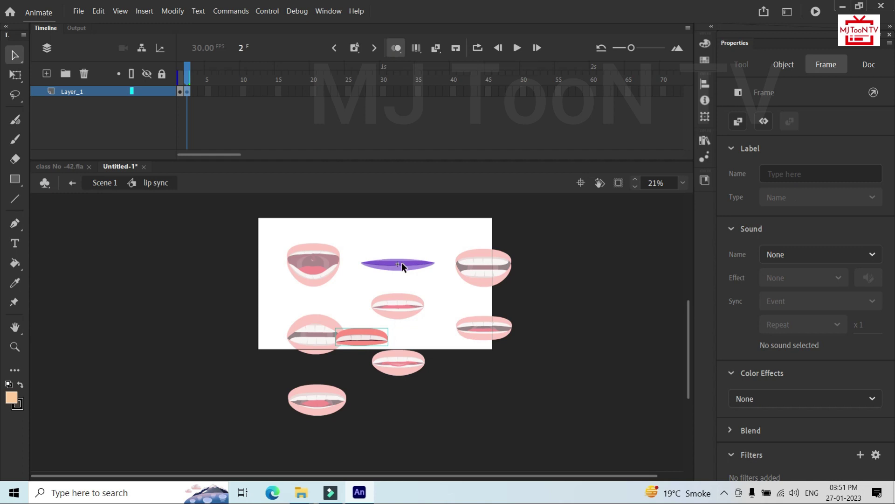
pyautogui.click(360, 336)
pyautogui.moveTo(360, 336); pyautogui.dragTo(396, 263)
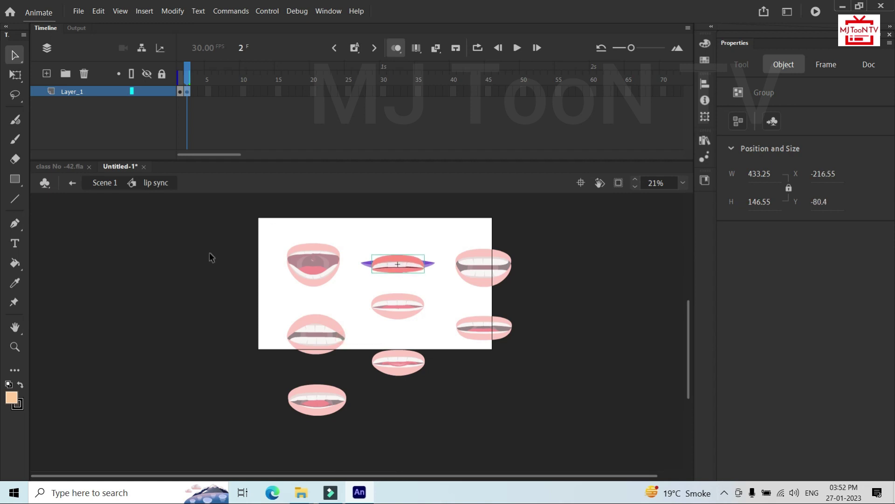
pyautogui.click(261, 306)
pyautogui.click(261, 306)
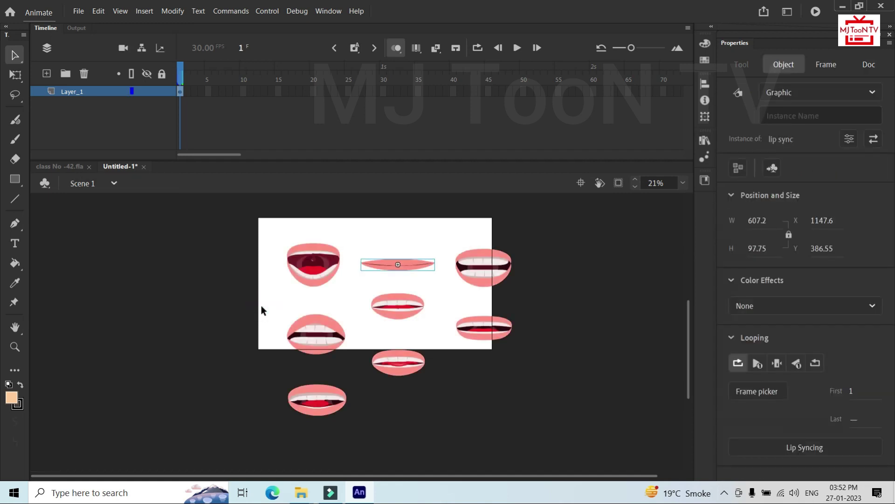
# Step: Move the lower mouth of the last column into a blank keyframe at frame 3 of "lip sync", aligned at about X -224, Y -87
pyautogui.click(475, 329)
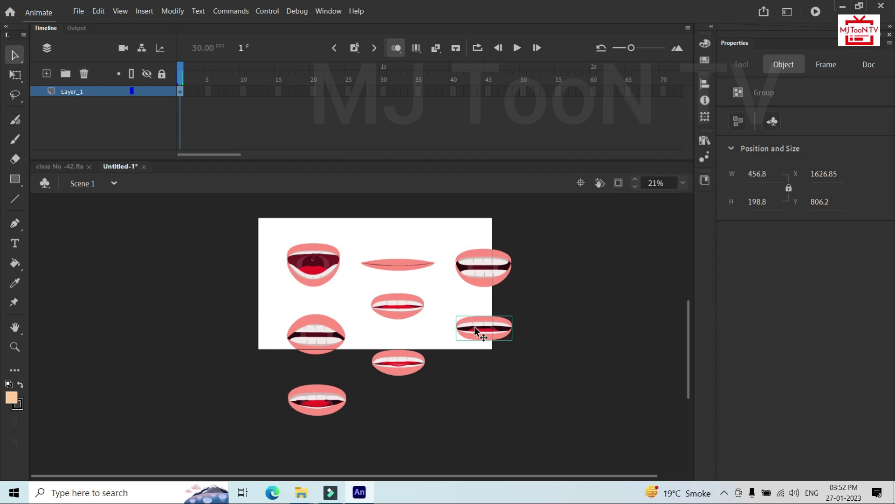
pyautogui.hotkey('ctrl', 'x')
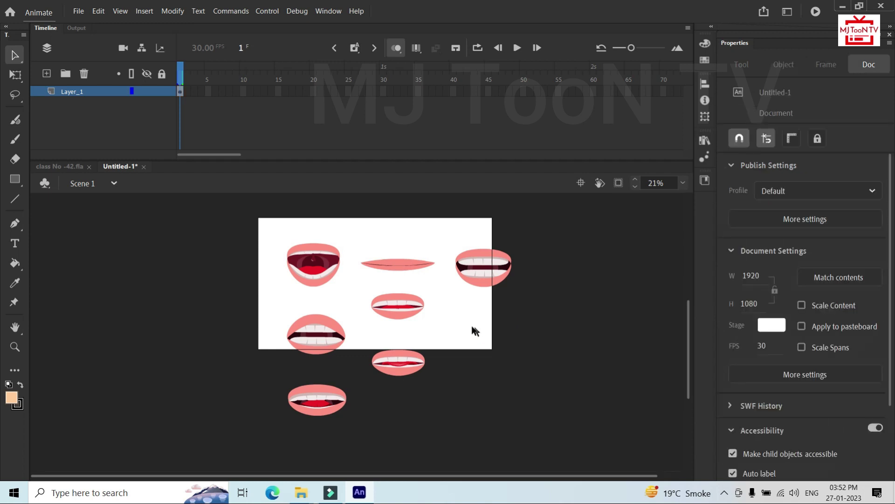
pyautogui.doubleClick(395, 262)
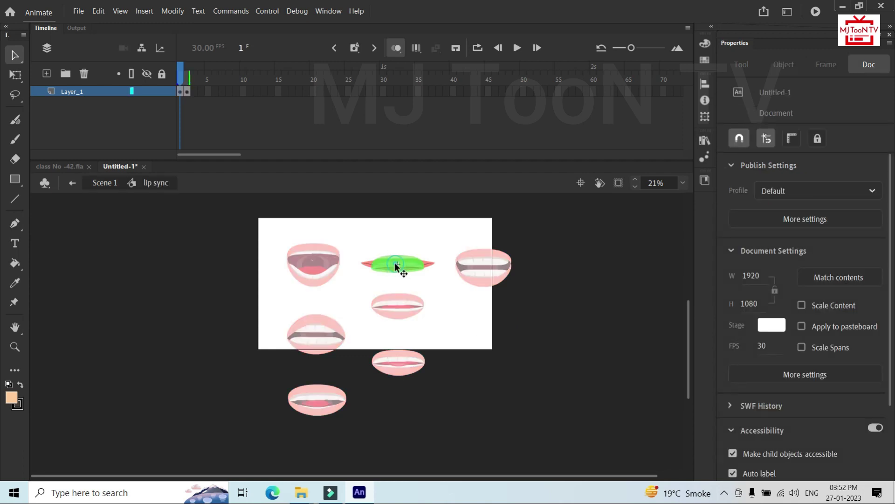
pyautogui.click(191, 92)
pyautogui.click(194, 92)
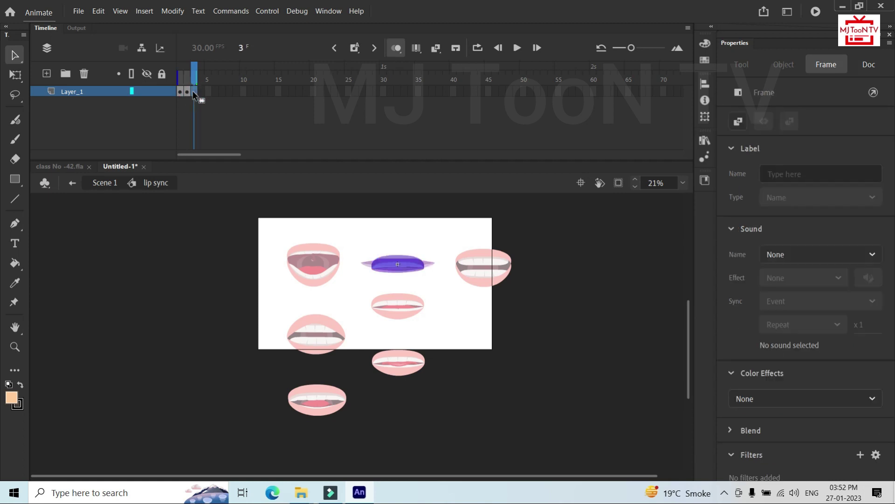
pyautogui.hotkey('ctrl', 'v')
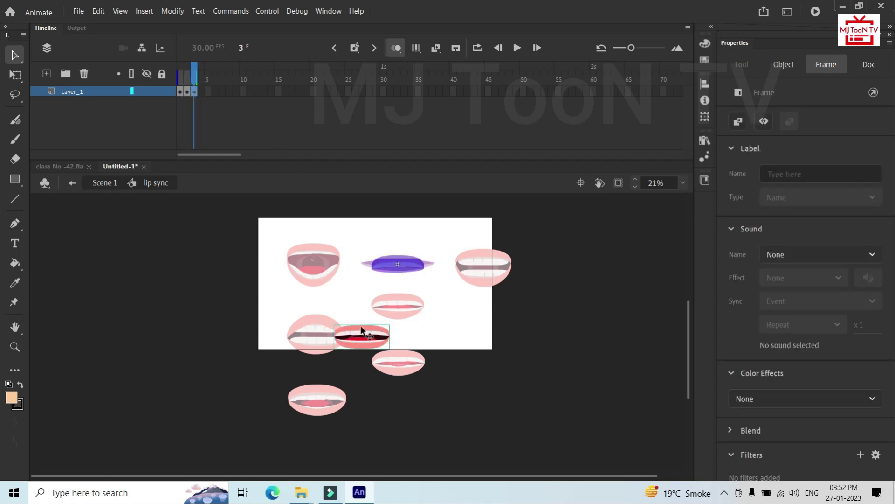
pyautogui.moveTo(361, 333); pyautogui.dragTo(397, 265)
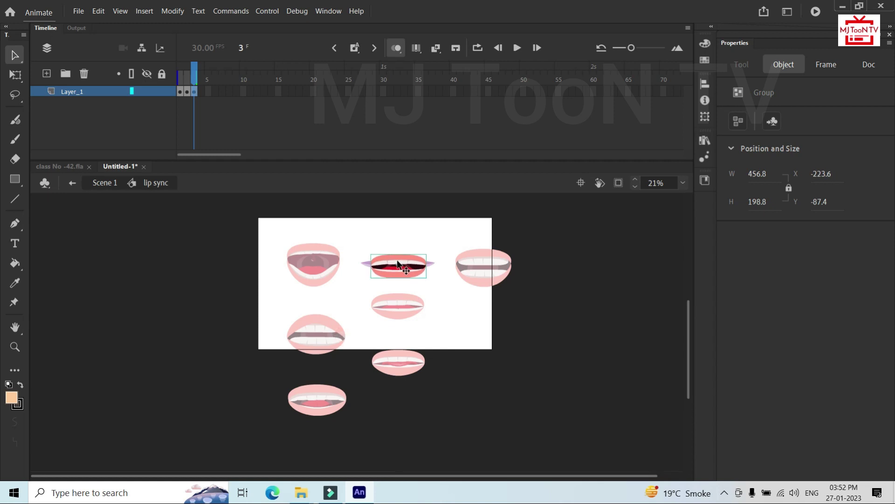
pyautogui.doubleClick(386, 372)
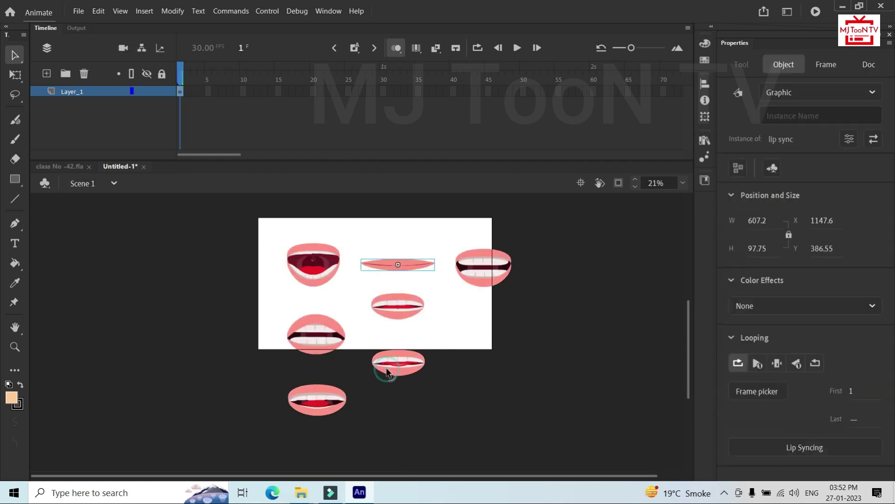
# Step: Move the mouth directly below the closed one into a blank keyframe at frame 4 of "lip sync", aligned at about X -222, Y -95
pyautogui.click(419, 308)
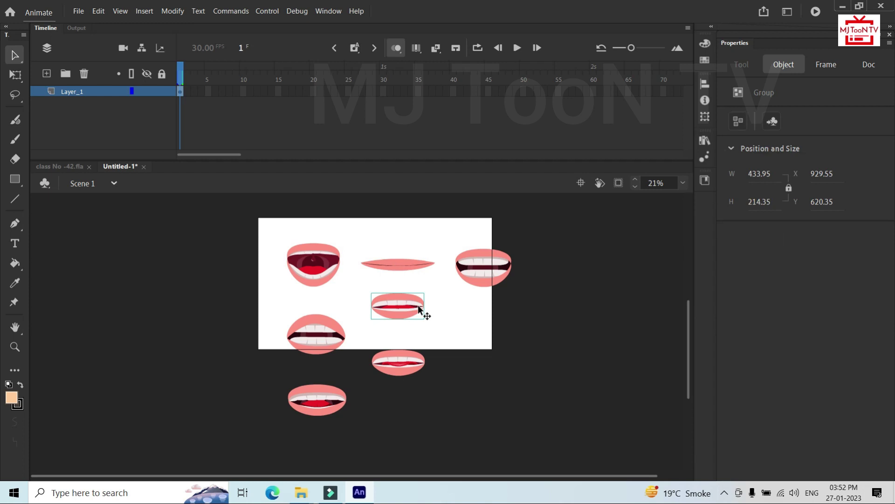
pyautogui.press('Delete')
pyautogui.doubleClick(413, 264)
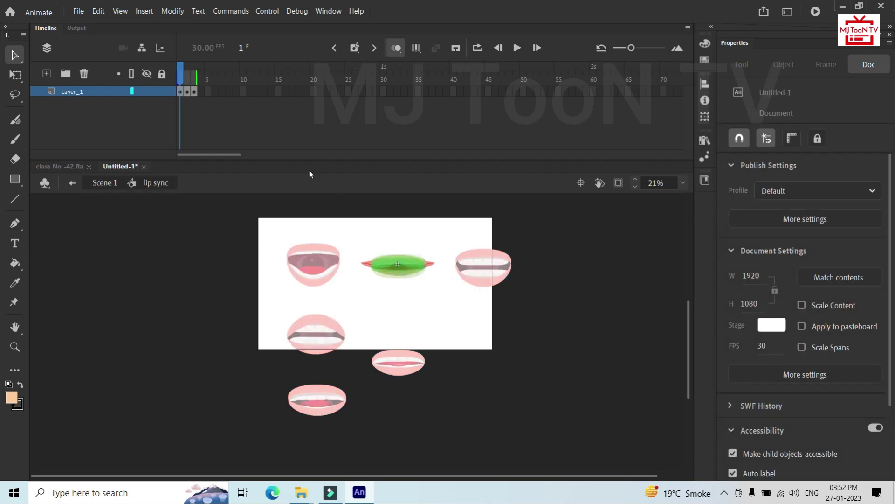
pyautogui.click(203, 94)
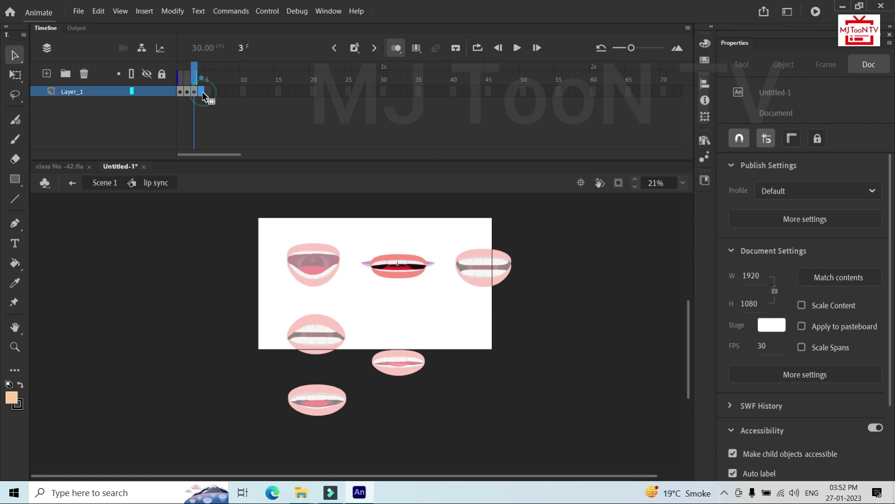
pyautogui.press('F7')
pyautogui.hotkey('ctrl', 'v')
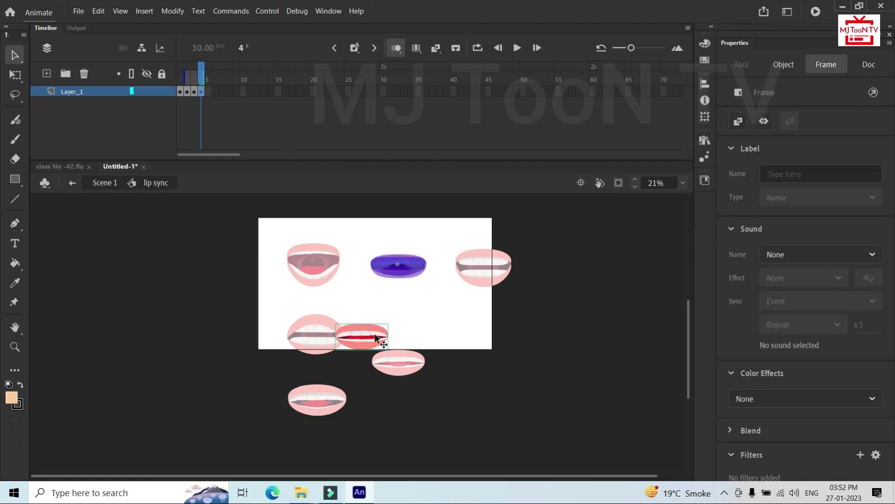
pyautogui.moveTo(374, 340); pyautogui.dragTo(410, 270)
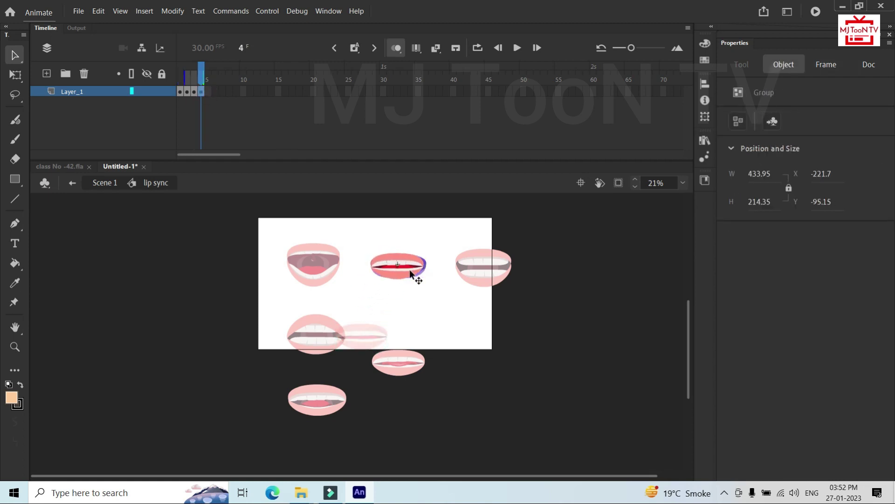
pyautogui.click(393, 363)
pyautogui.doubleClick(396, 362)
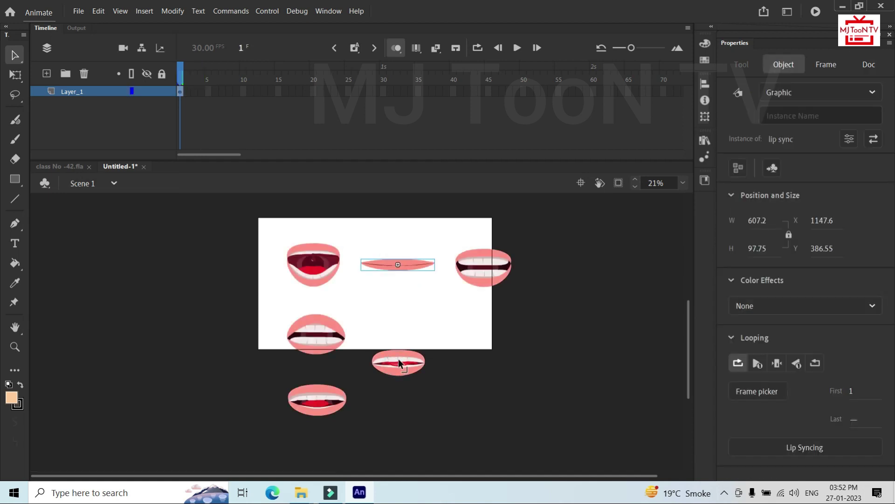
# Step: Move all pieces of the last loose mouth in the middle column into frame 5 of "lip sync", aligned over the onion-skinned mouths
pyautogui.click(398, 359)
pyautogui.moveTo(412, 371); pyautogui.dragTo(414, 376)
pyautogui.moveTo(371, 339); pyautogui.dragTo(411, 387)
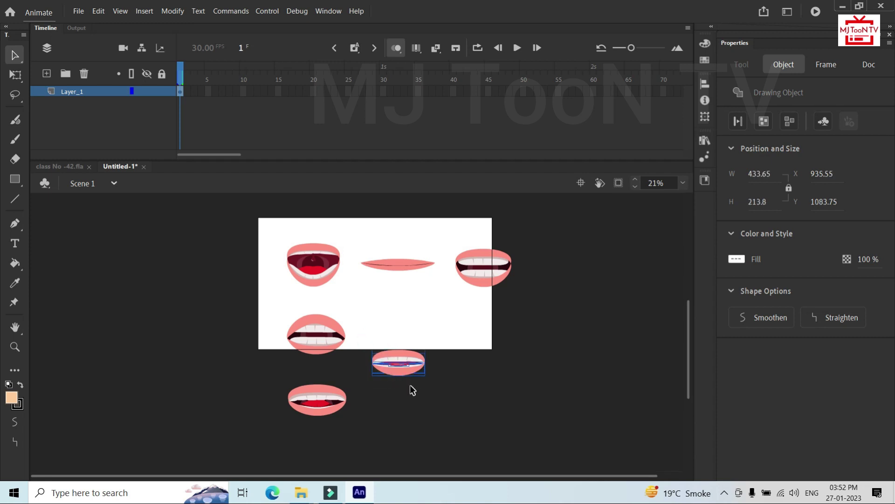
pyautogui.press('Delete')
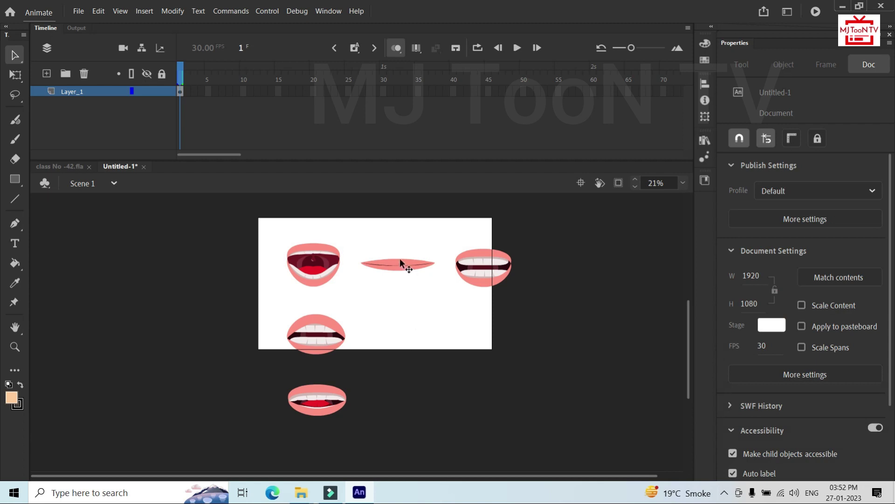
pyautogui.doubleClick(399, 258)
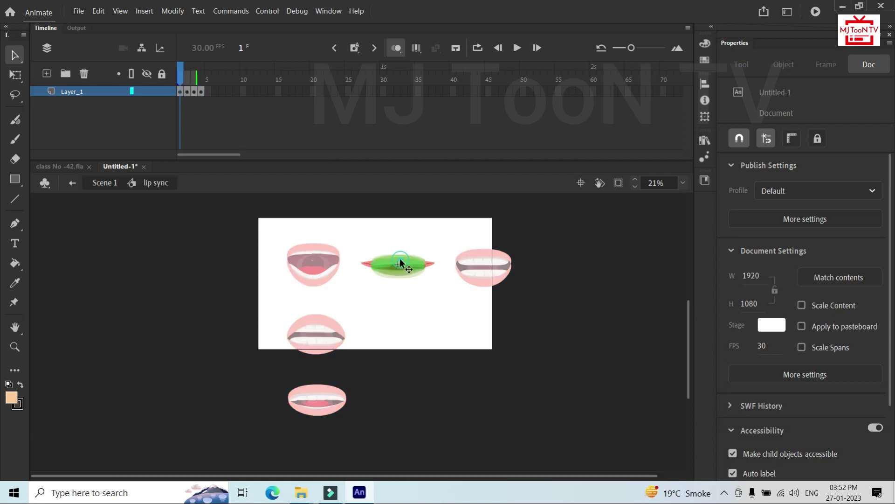
pyautogui.click(209, 92)
pyautogui.click(208, 92)
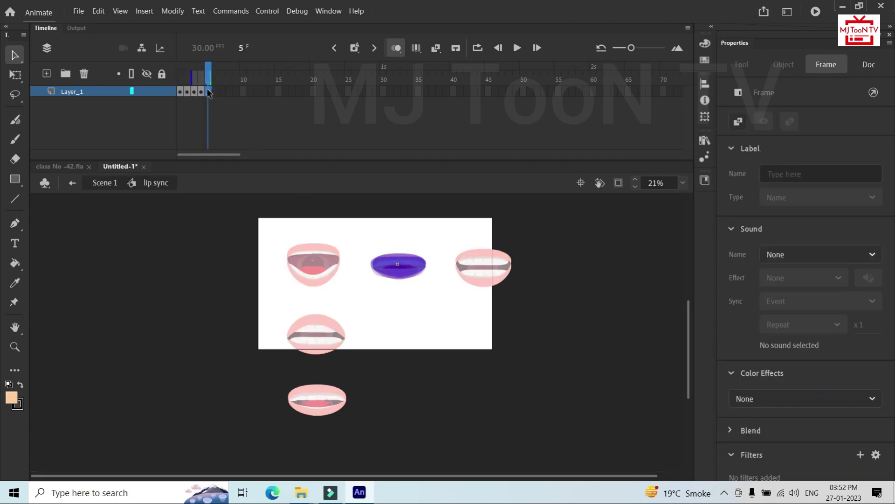
pyautogui.hotkey('ctrl', 'v')
pyautogui.click(369, 330)
pyautogui.moveTo(369, 329); pyautogui.dragTo(405, 258)
pyautogui.doubleClick(326, 391)
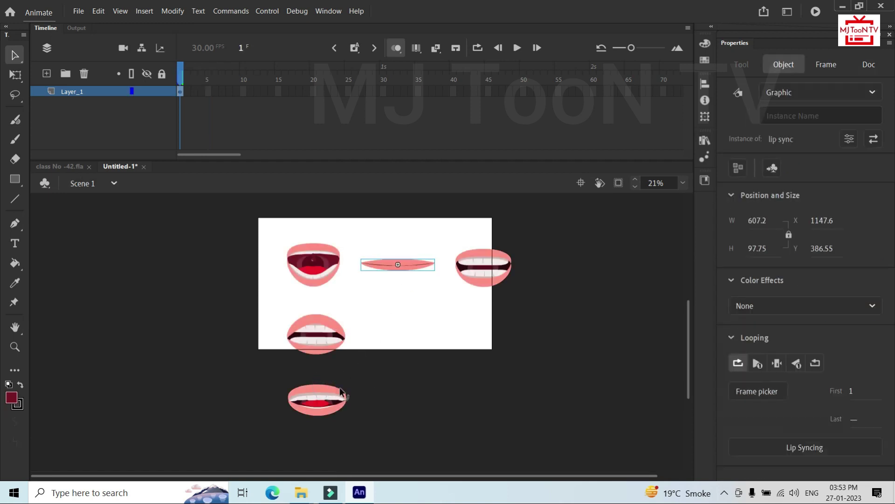
# Step: Move all pieces of the lowest loose mouth into frame 6 of "lip sync", aligned at about X -229, Y -112, returning to Scene 1
pyautogui.click(320, 394)
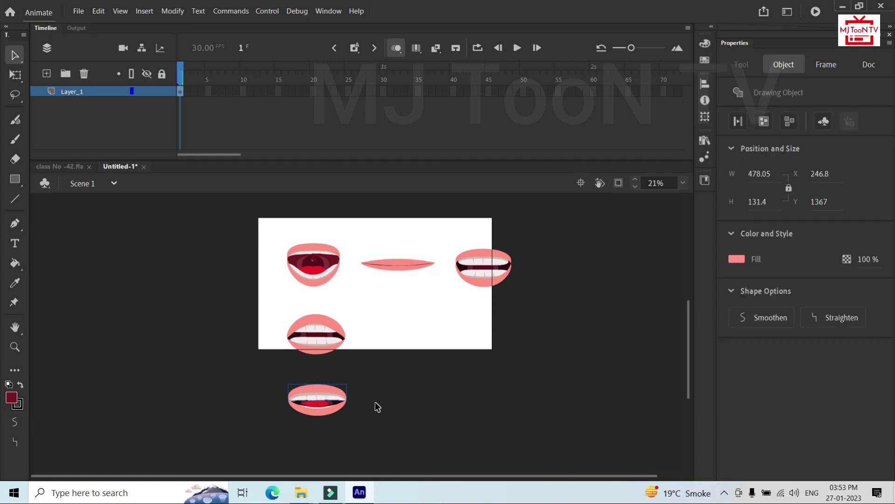
pyautogui.click(377, 406)
pyautogui.click(316, 395)
pyautogui.click(349, 395)
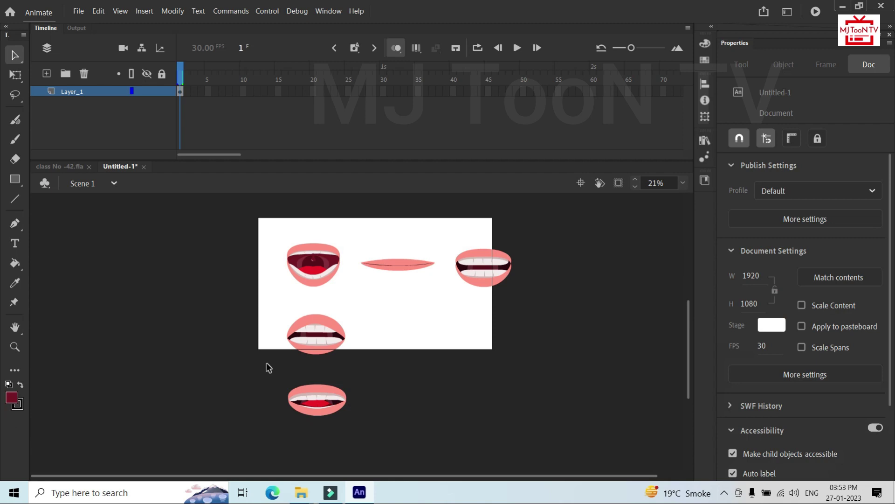
pyautogui.moveTo(267, 364); pyautogui.dragTo(361, 434)
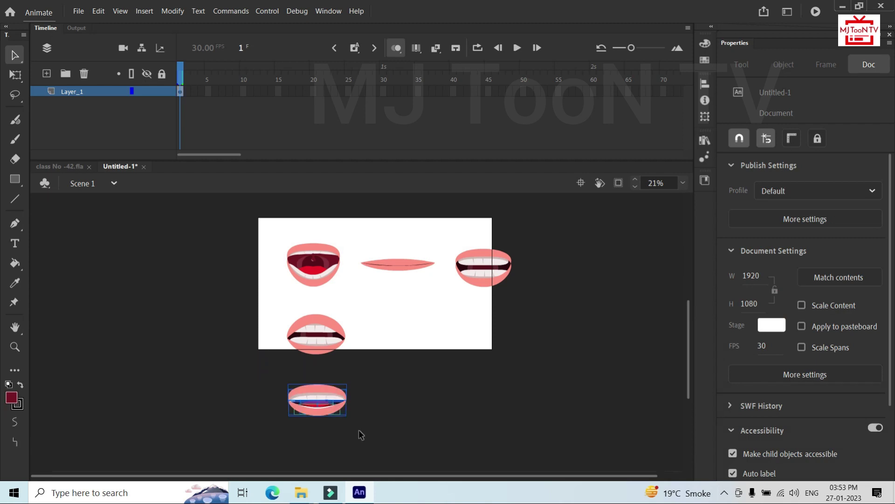
pyautogui.press('Delete')
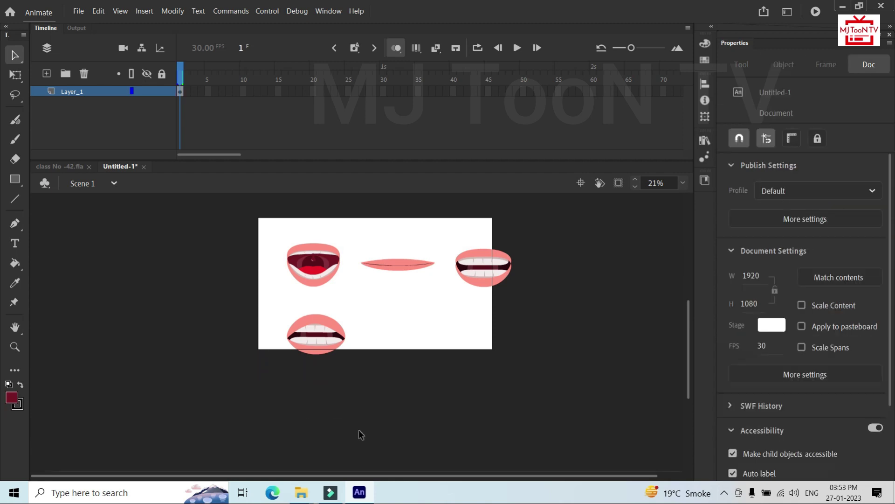
pyautogui.doubleClick(408, 263)
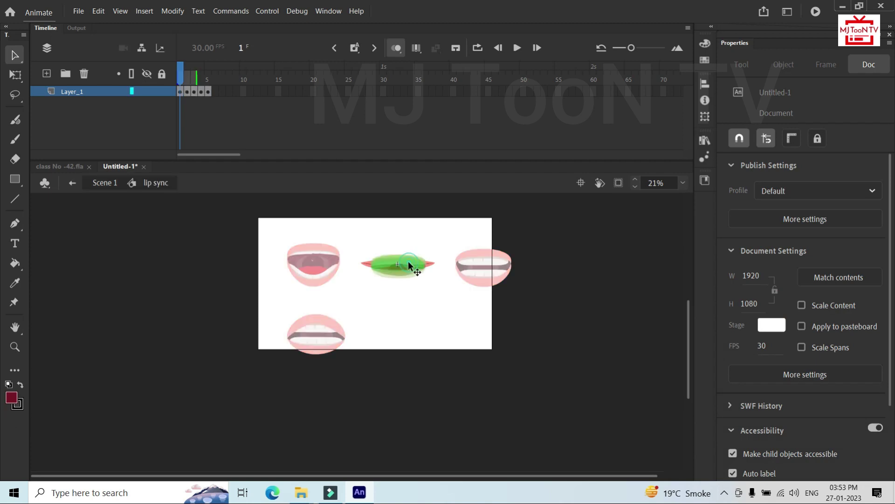
pyautogui.click(216, 91)
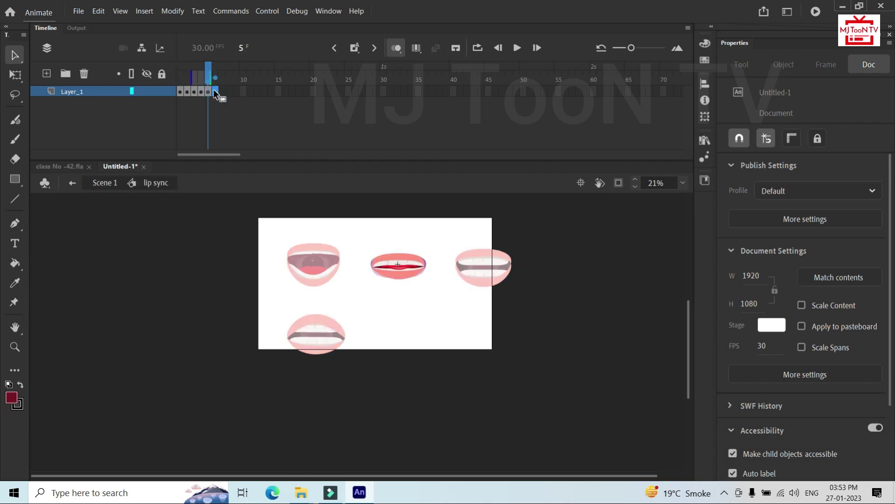
pyautogui.press('F6')
pyautogui.hotkey('ctrl', 'v')
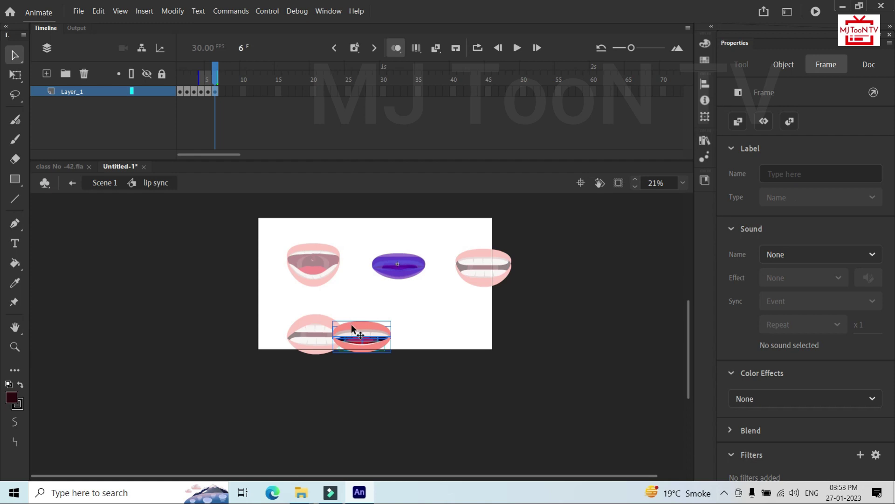
pyautogui.moveTo(353, 327); pyautogui.dragTo(392, 255)
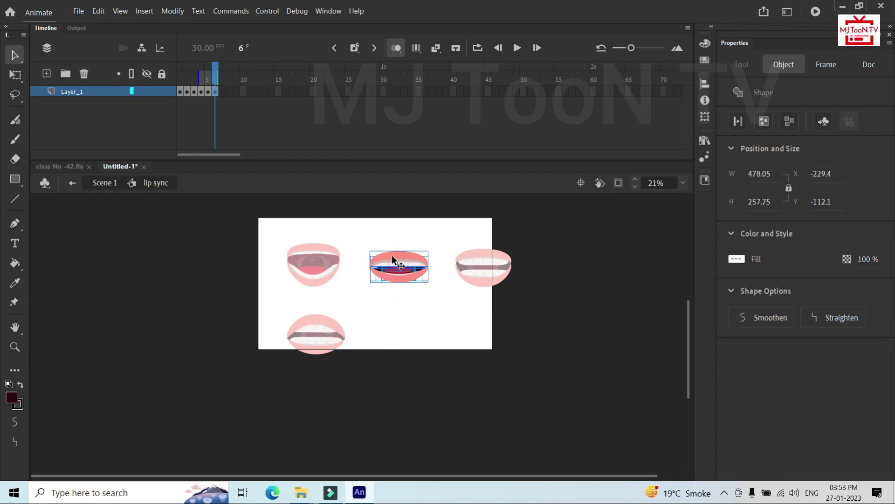
pyautogui.doubleClick(493, 259)
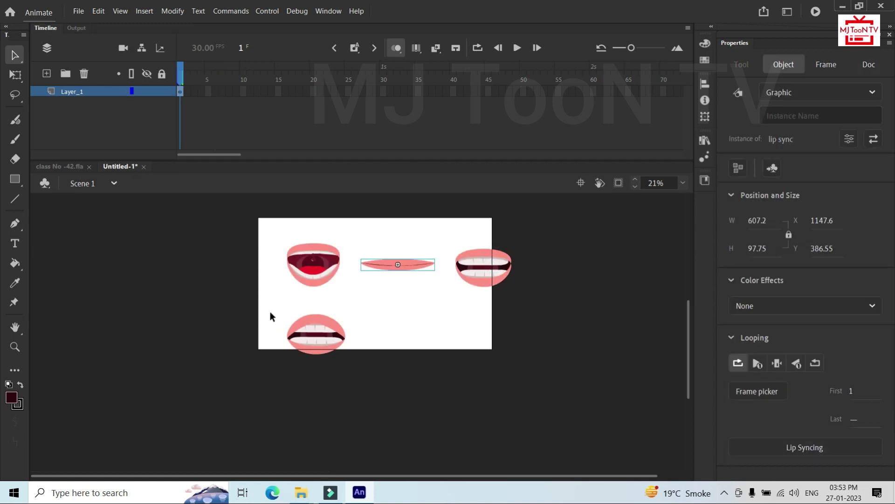
# Step: Move the grouped mouth at the stage's right edge into frame 7 of "lip sync", aligned at about X -219, Y -121, returning to Scene 1
pyautogui.moveTo(441, 224); pyautogui.dragTo(534, 313)
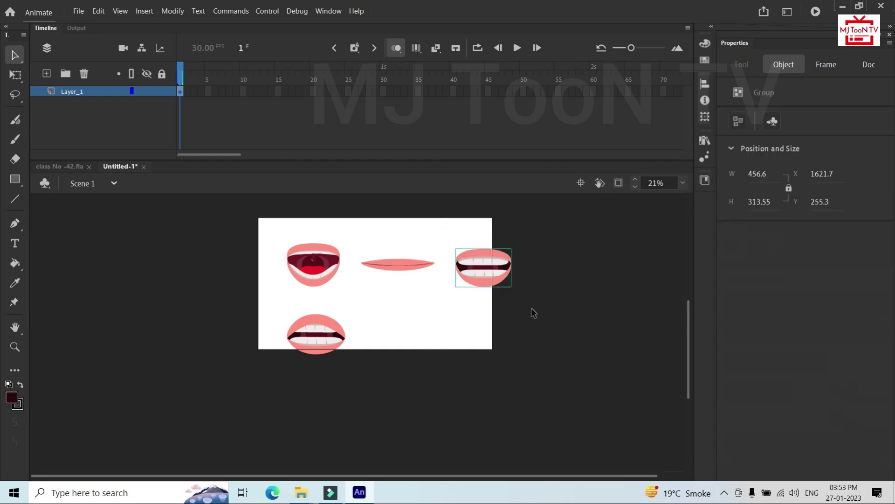
pyautogui.press('Delete')
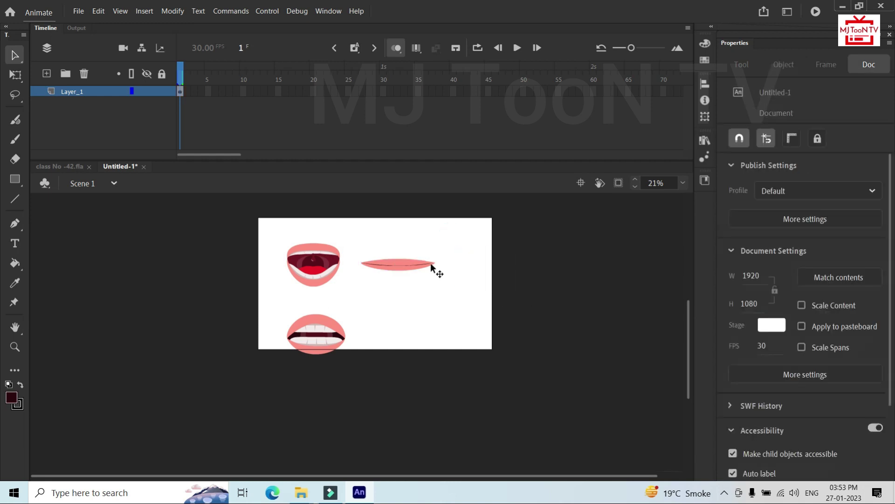
pyautogui.doubleClick(406, 261)
pyautogui.click(222, 92)
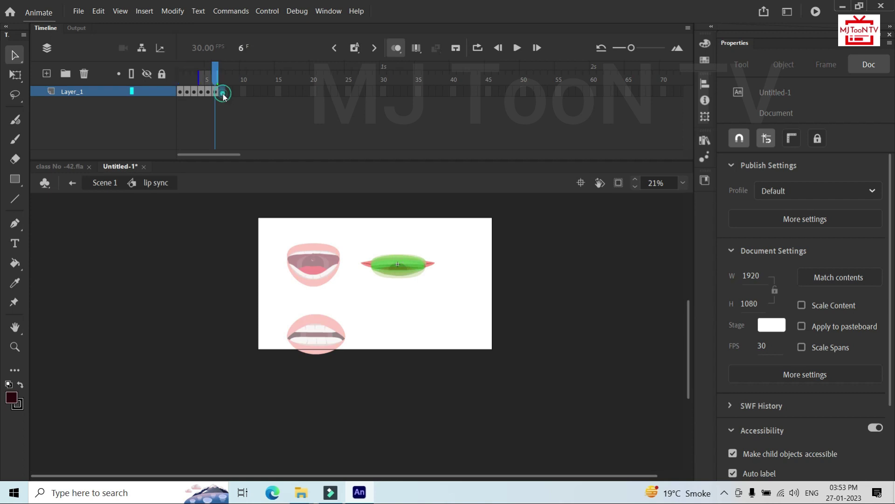
pyautogui.press('F6')
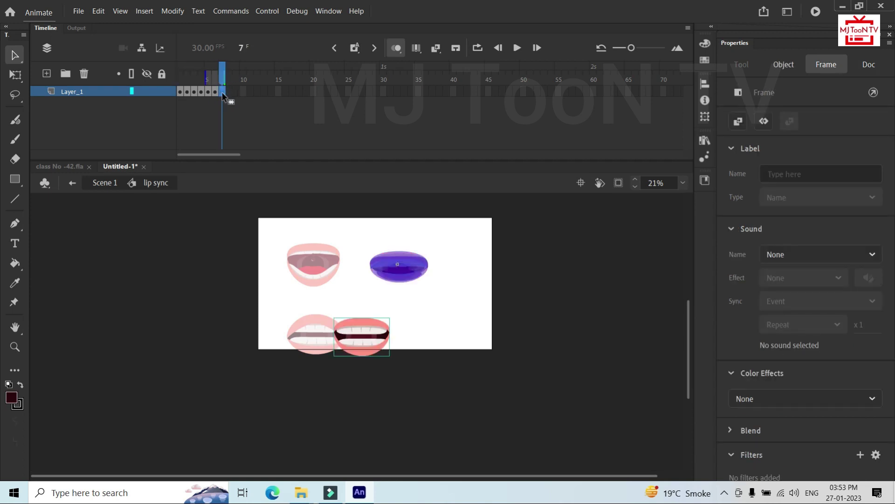
pyautogui.moveTo(375, 334); pyautogui.dragTo(406, 263)
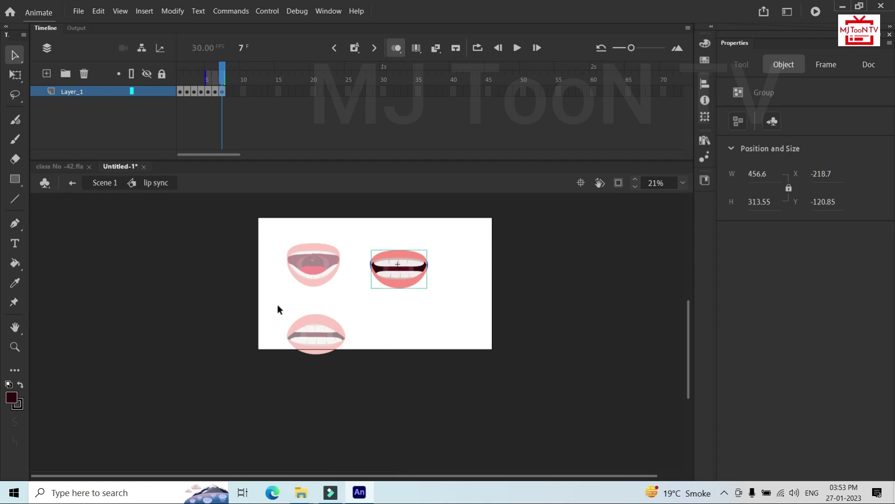
pyautogui.click(306, 340)
pyautogui.doubleClick(320, 338)
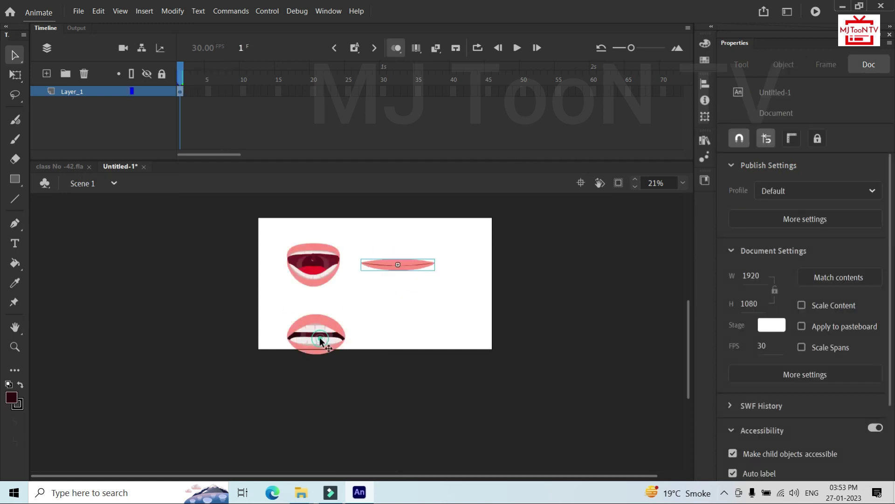
# Step: Move the mouth below the wide-open one into frame 8 of "lip sync", aligned over the onion-skinned mouths, returning to Scene 1
pyautogui.moveTo(286, 306); pyautogui.dragTo(347, 372)
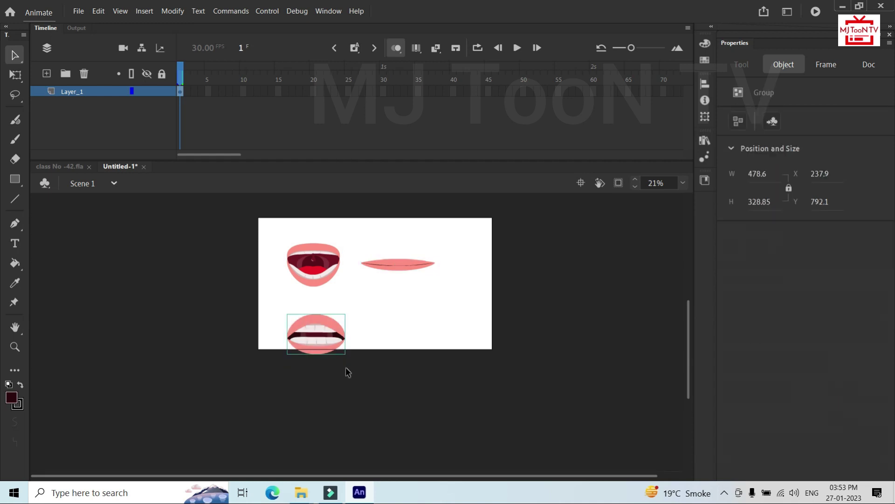
pyautogui.press('Delete')
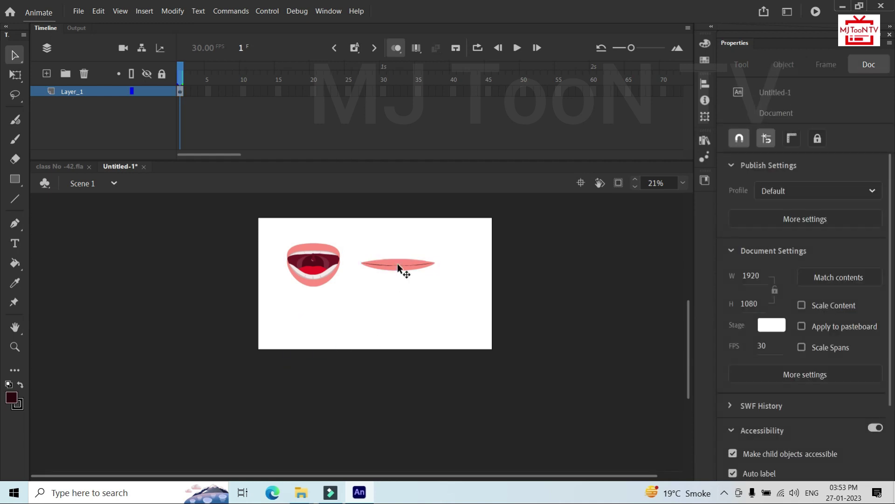
pyautogui.doubleClick(397, 263)
pyautogui.click(229, 91)
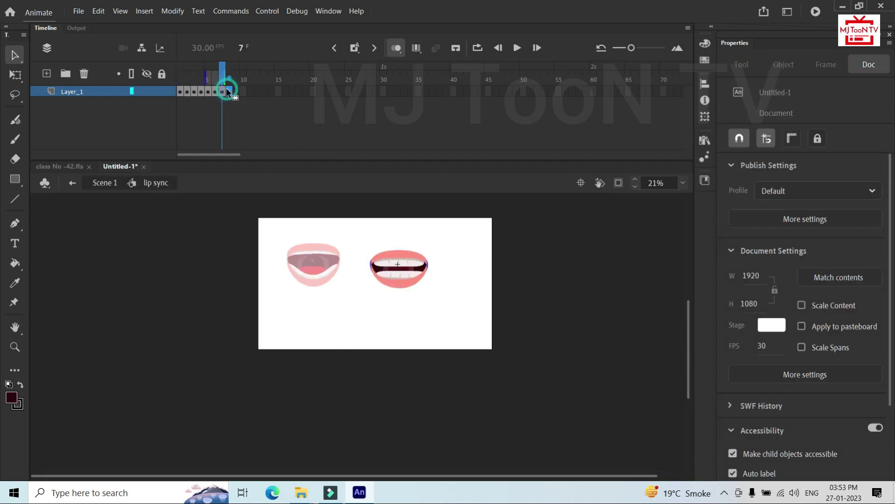
pyautogui.hotkey('ctrl', 'v')
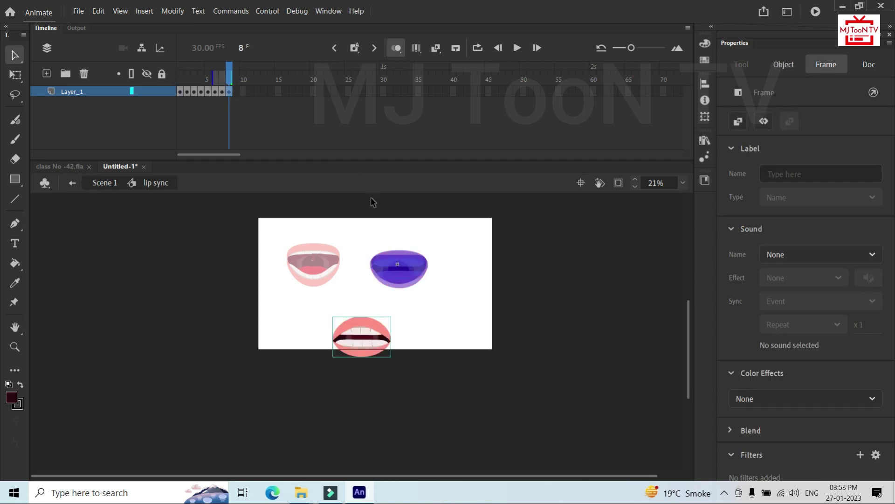
pyautogui.moveTo(367, 315); pyautogui.dragTo(404, 247)
pyautogui.moveTo(283, 230); pyautogui.dragTo(342, 313)
pyautogui.doubleClick(341, 313)
pyautogui.click(340, 313)
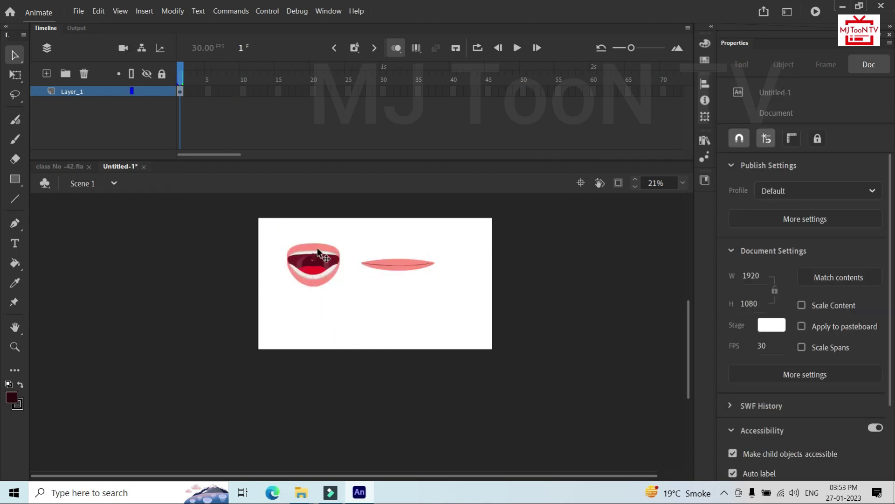
# Step: Move the remaining wide-open mouth into frame 9 of "lip sync", aligned at about X -202, Y -123
pyautogui.click(317, 247)
pyautogui.press('Delete')
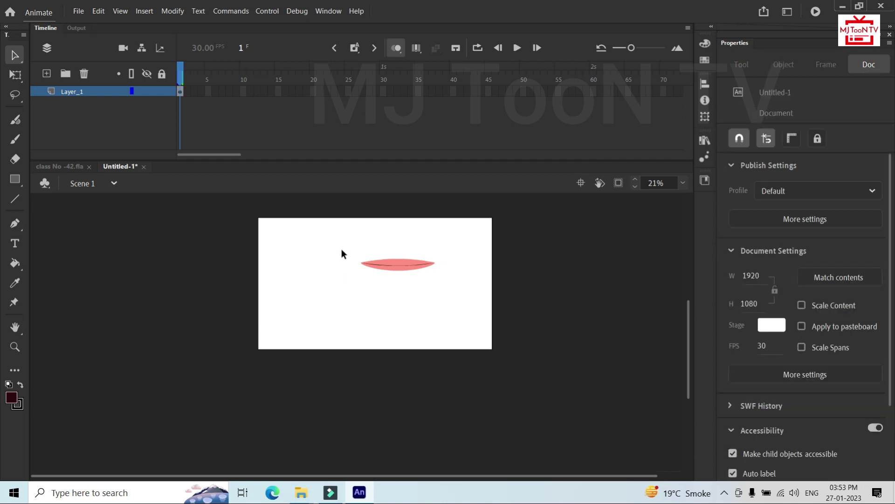
pyautogui.doubleClick(407, 262)
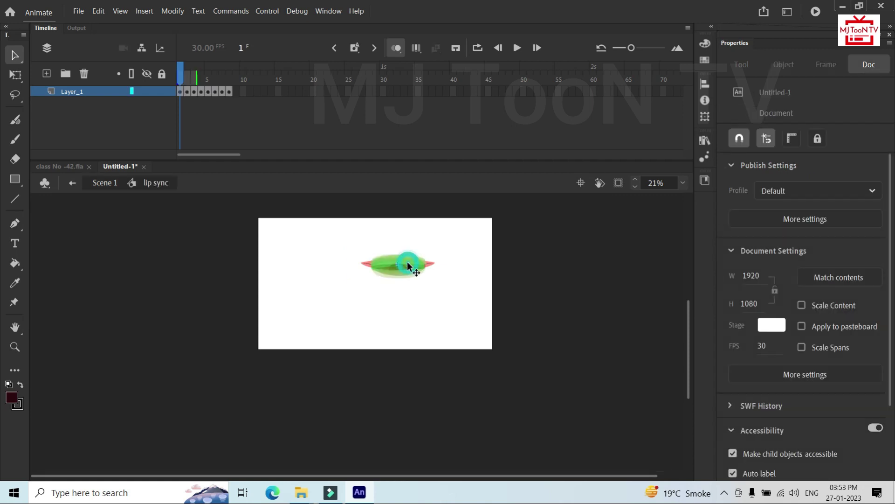
pyautogui.click(235, 92)
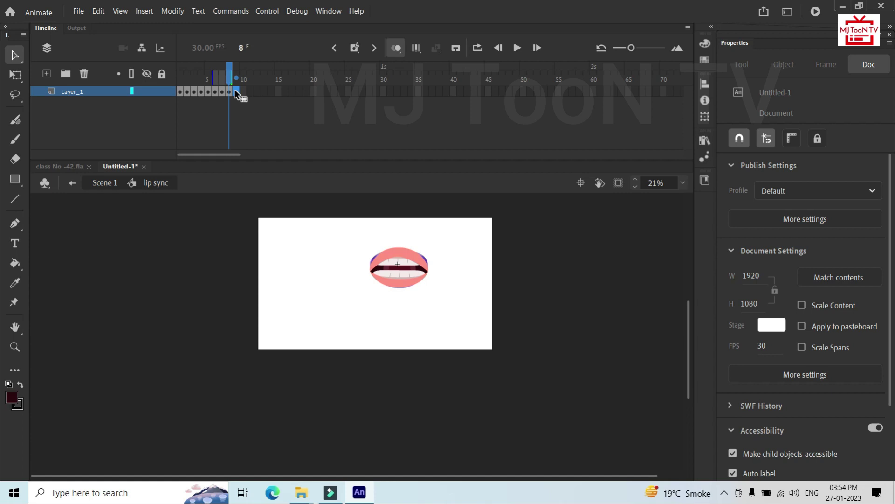
pyautogui.click(235, 91)
pyautogui.hotkey('ctrl', 'v')
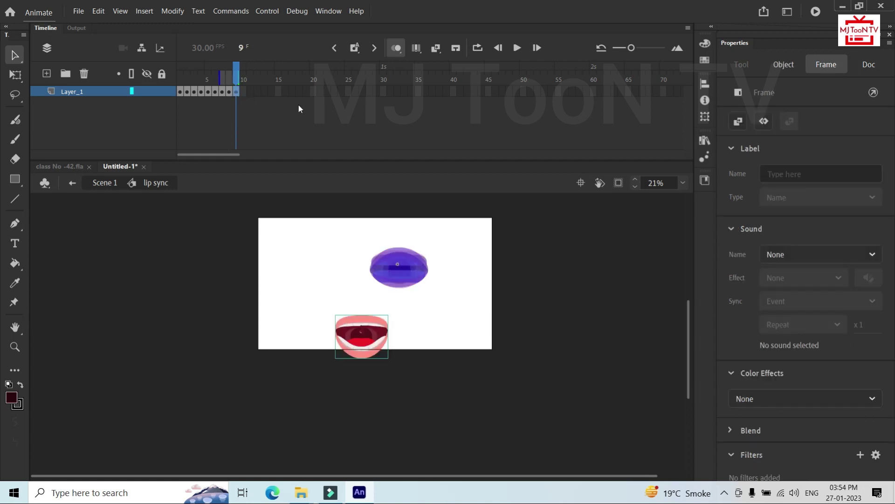
pyautogui.moveTo(355, 314); pyautogui.dragTo(393, 249)
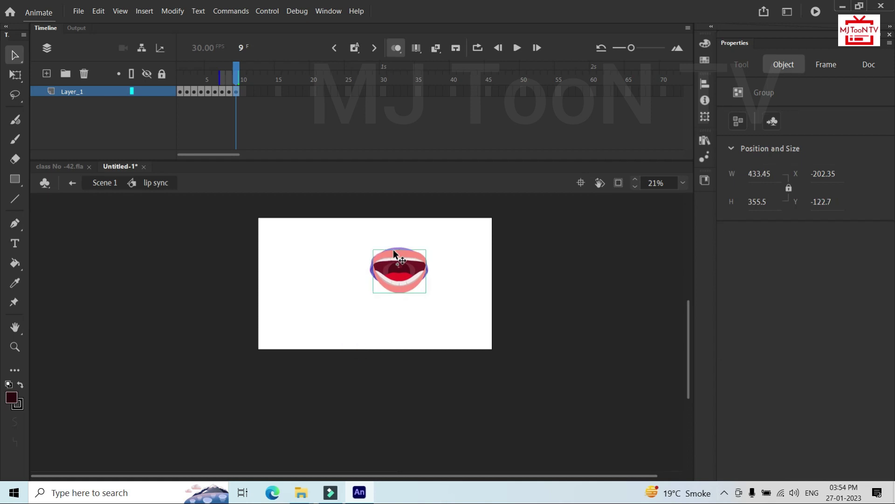
pyautogui.click(294, 252)
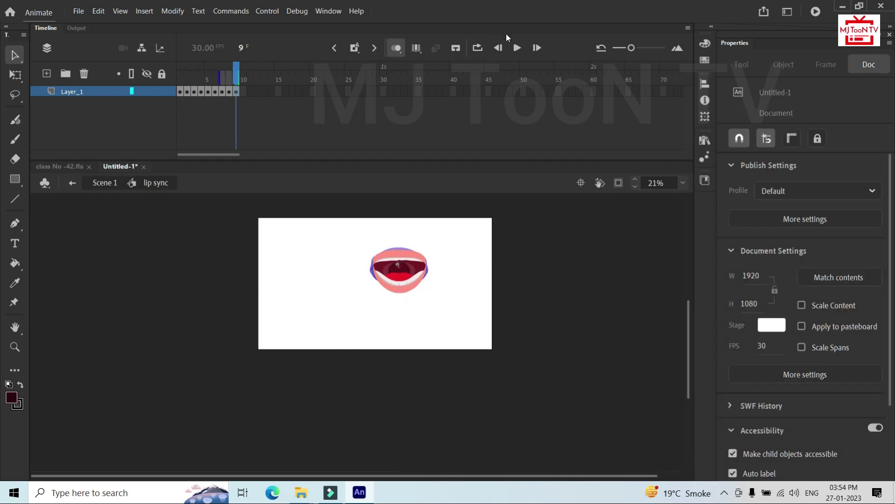
# Step: Play the "lip sync" symbol's timeline to check the sequence of mouth shapes
pyautogui.click(516, 47)
pyautogui.click(516, 47)
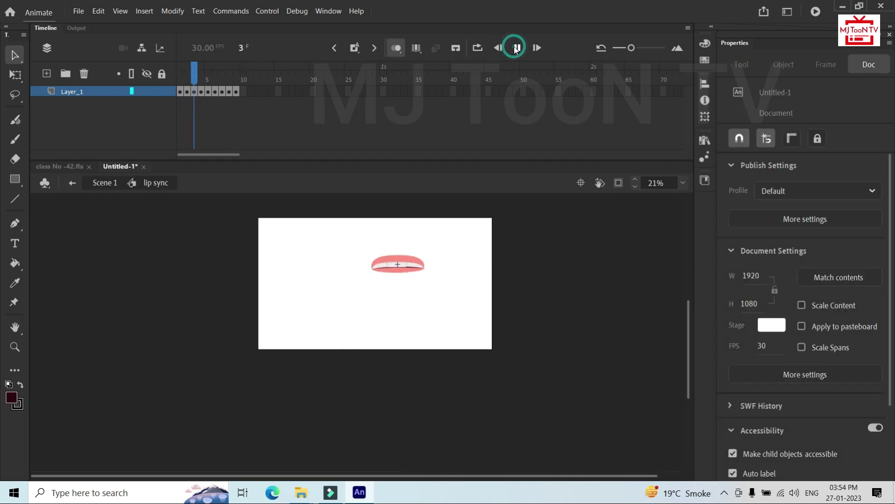
pyautogui.click(517, 47)
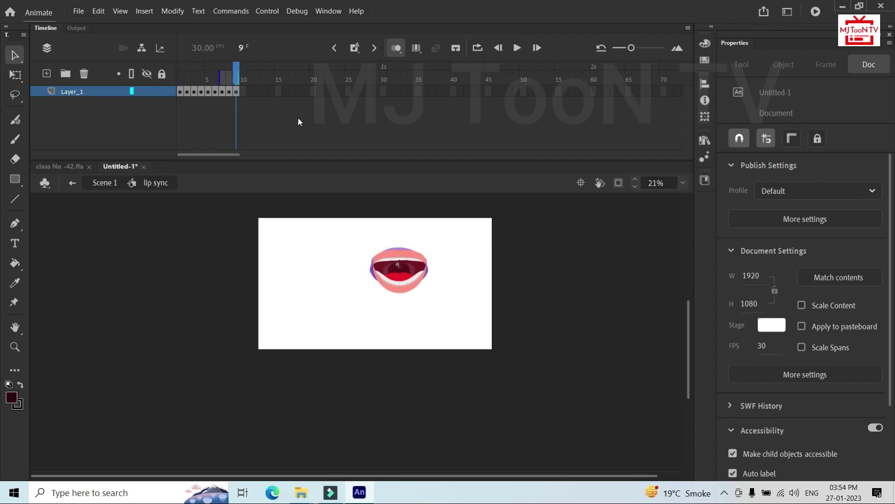
# Step: Return to Scene 1 and move the "lip sync" instance's transformation point to the middle of its top edge
pyautogui.click(116, 183)
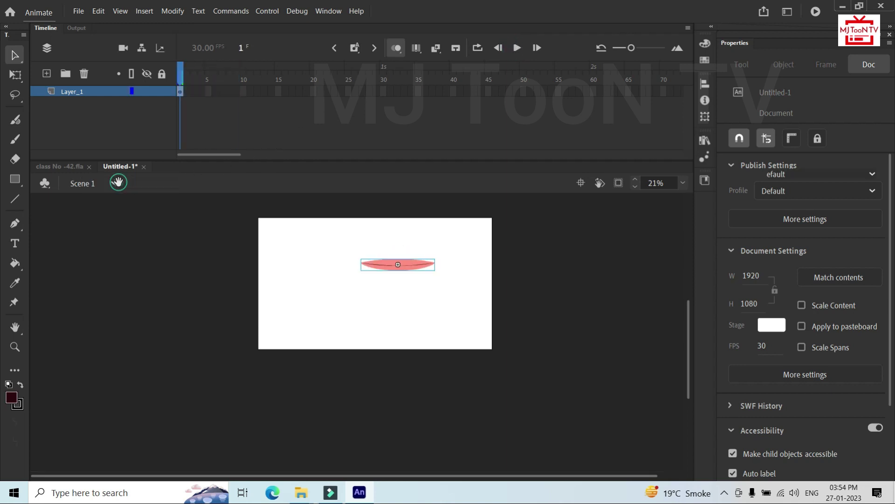
pyautogui.click(402, 267)
pyautogui.press('q')
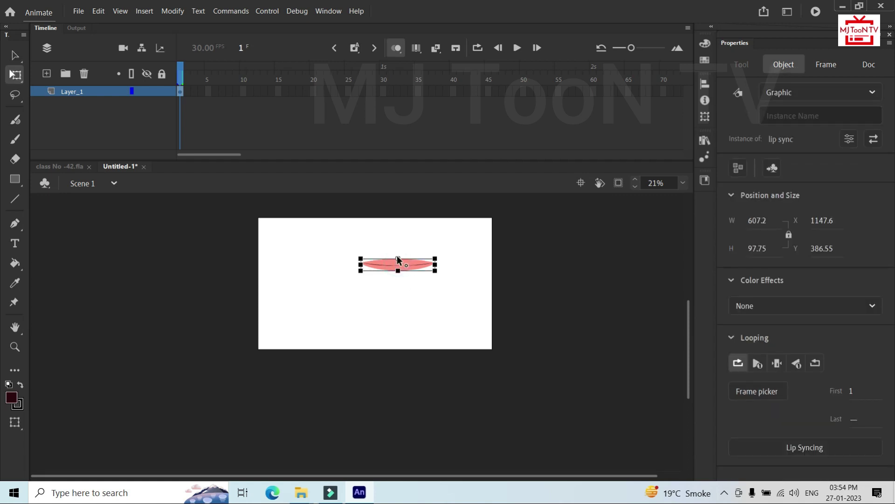
pyautogui.press('v')
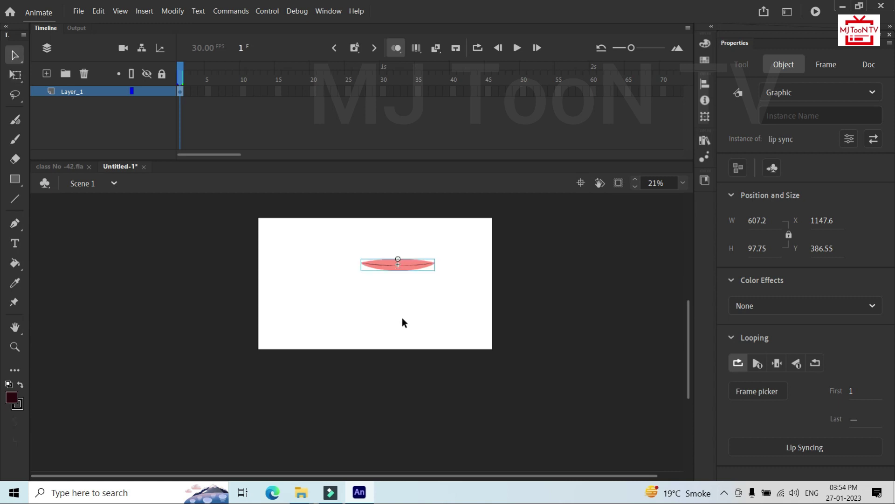
pyautogui.click(401, 323)
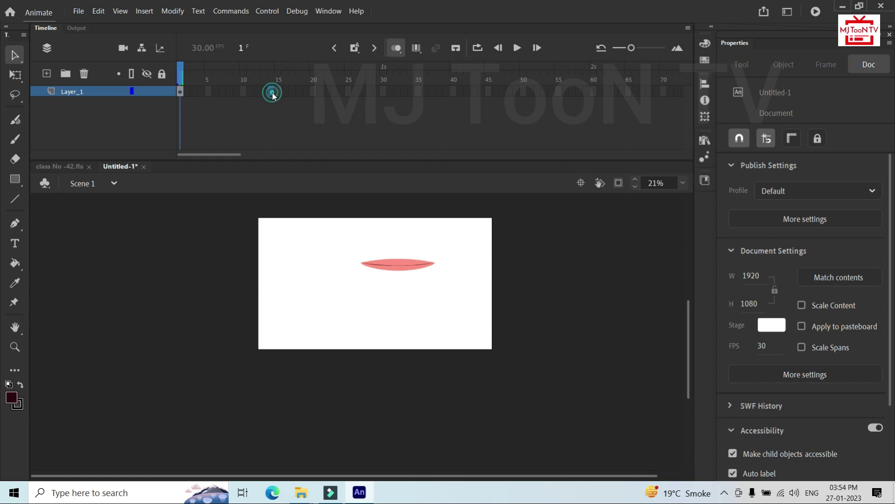
# Step: Extend Layer_1 in Scene 1 to frame 10, test the movie, and close the preview
pyautogui.moveTo(272, 95); pyautogui.dragTo(242, 93)
pyautogui.press('F5')
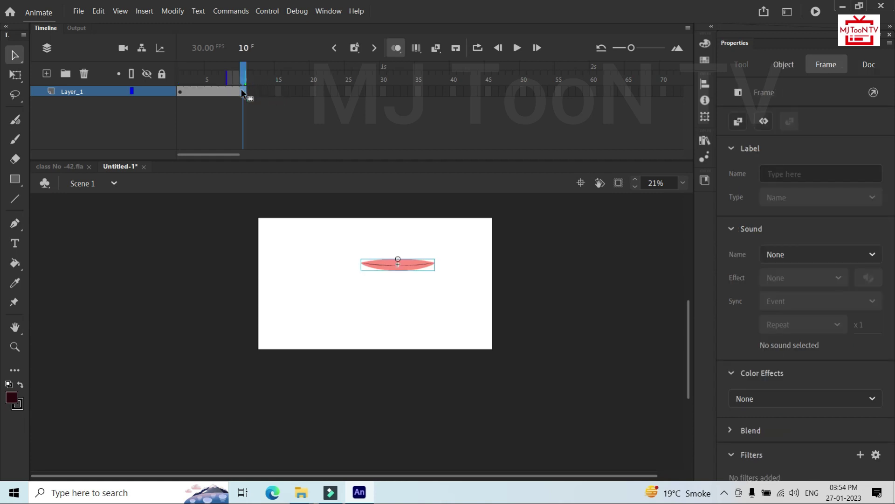
pyautogui.hotkey('ctrl', 'Return')
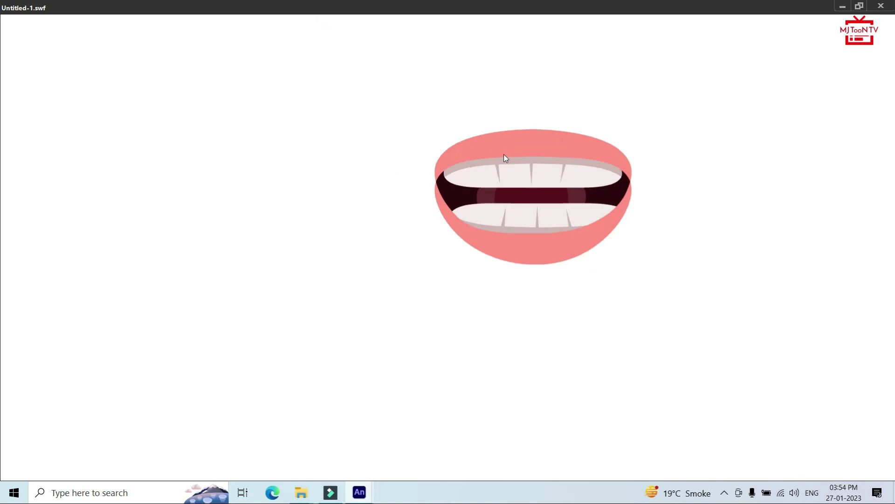
pyautogui.click(889, 6)
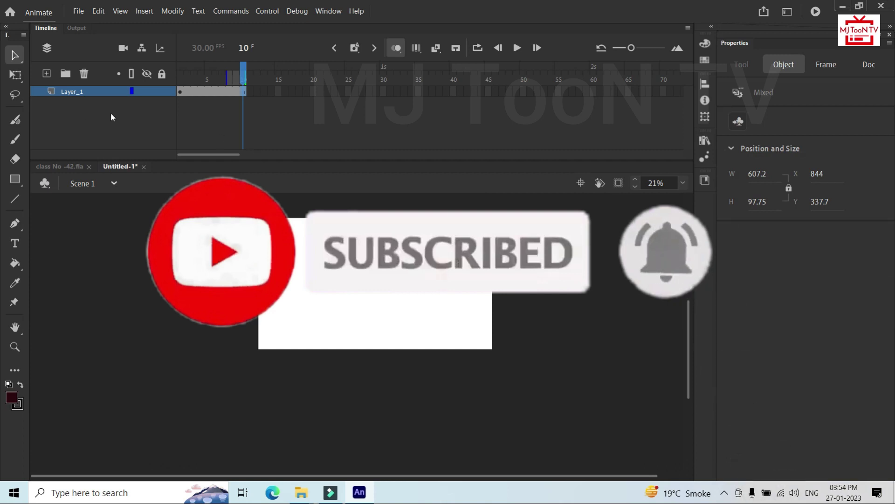
# Step: Rename Layer_1 as "lip_sync"
pyautogui.click(73, 93)
pyautogui.doubleClick(72, 94)
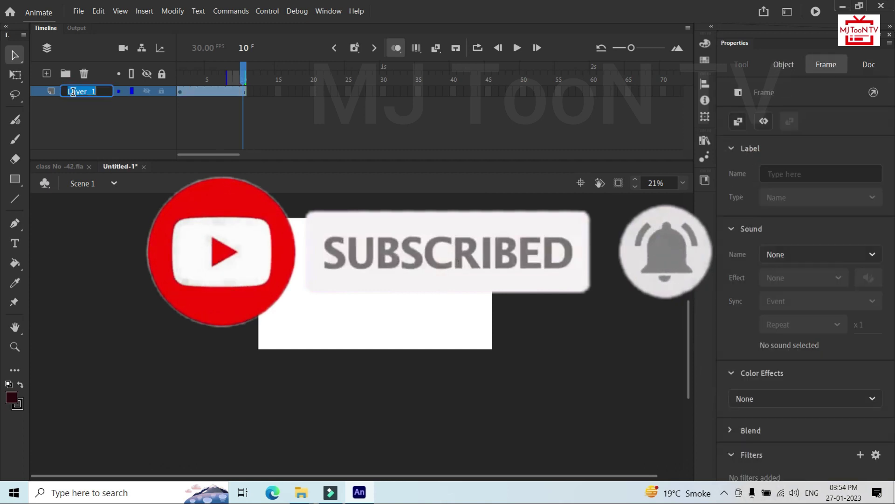
pyautogui.write('lip')
pyautogui.write('_sync')
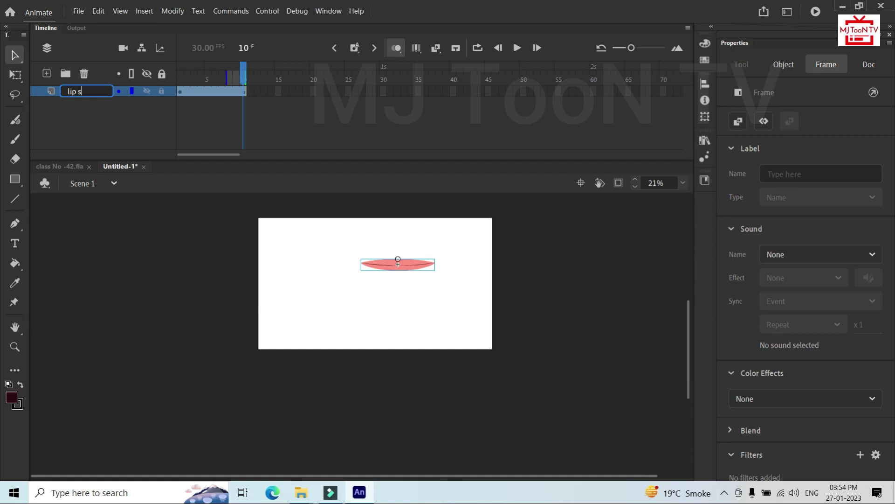
pyautogui.press('Return')
# Step: Turn off onion skinning, return to frame 1, and copy the lip_sync layer
pyautogui.click(391, 51)
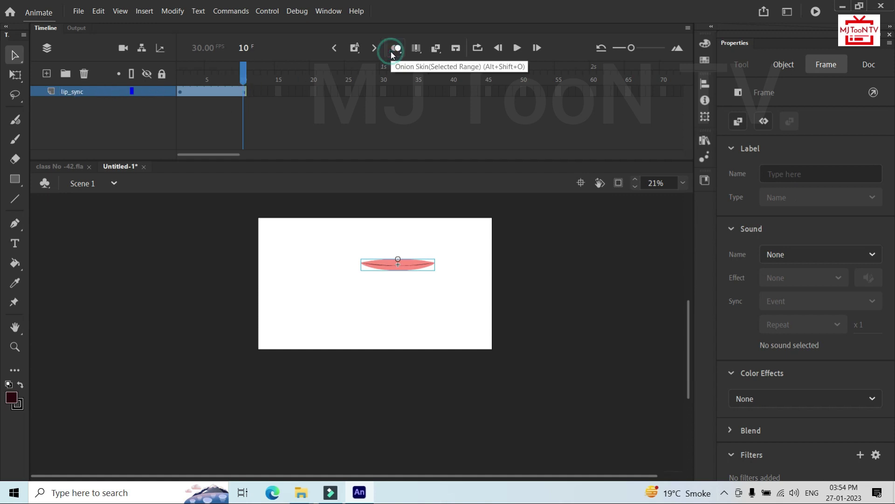
pyautogui.click(180, 71)
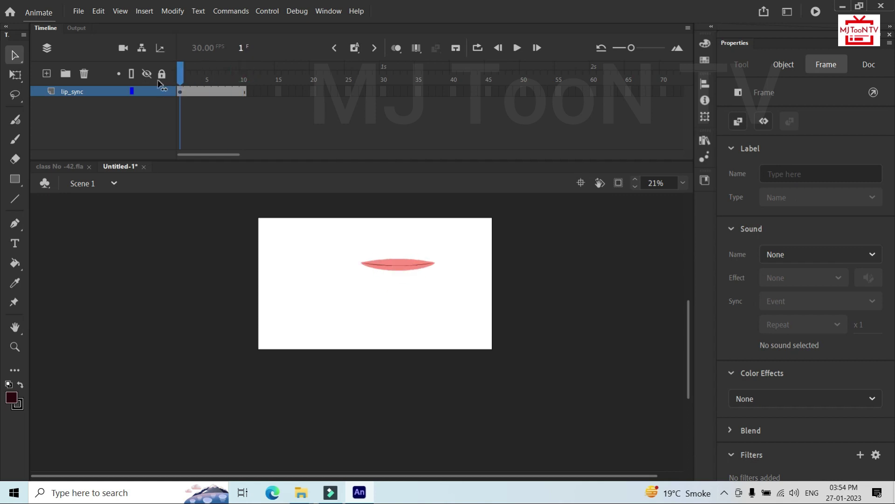
pyautogui.click(71, 91)
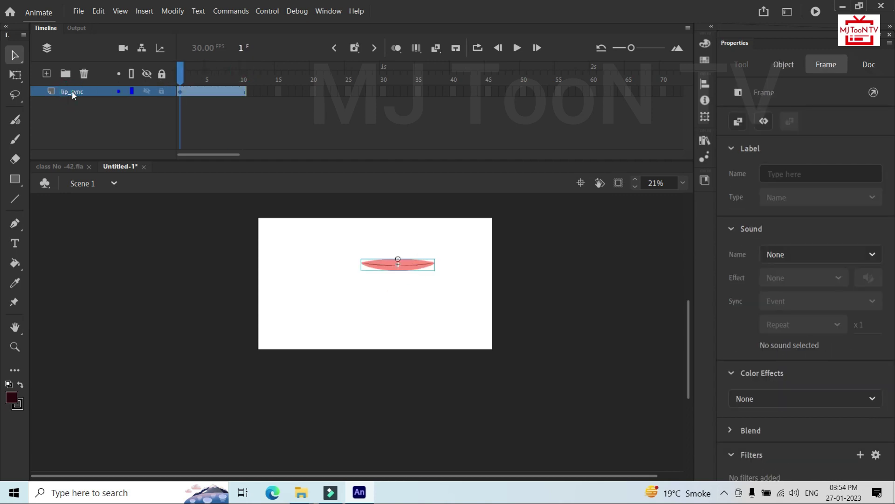
pyautogui.rightClick(72, 91)
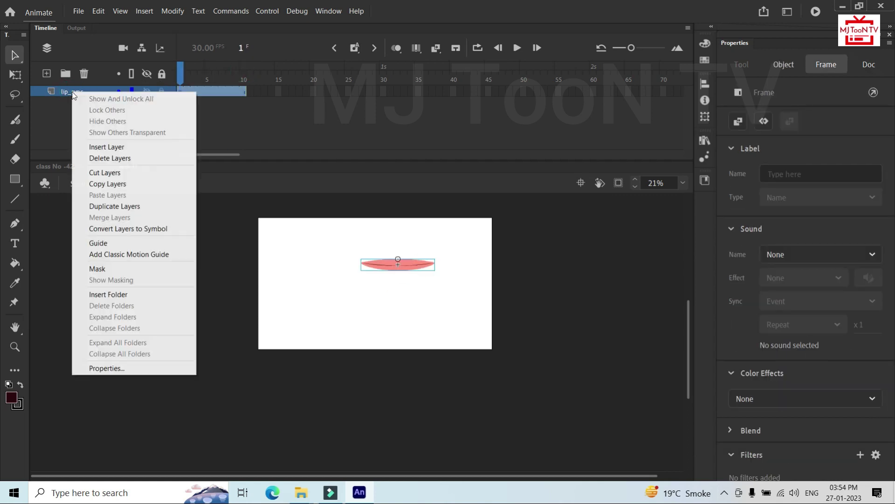
pyautogui.click(124, 185)
pyautogui.click(77, 169)
pyautogui.moveTo(77, 168); pyautogui.dragTo(1, 4)
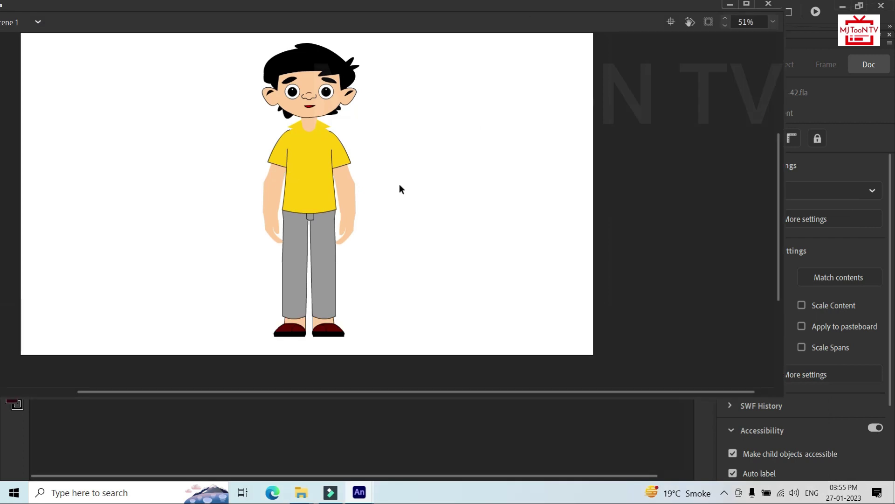
pyautogui.click(745, 4)
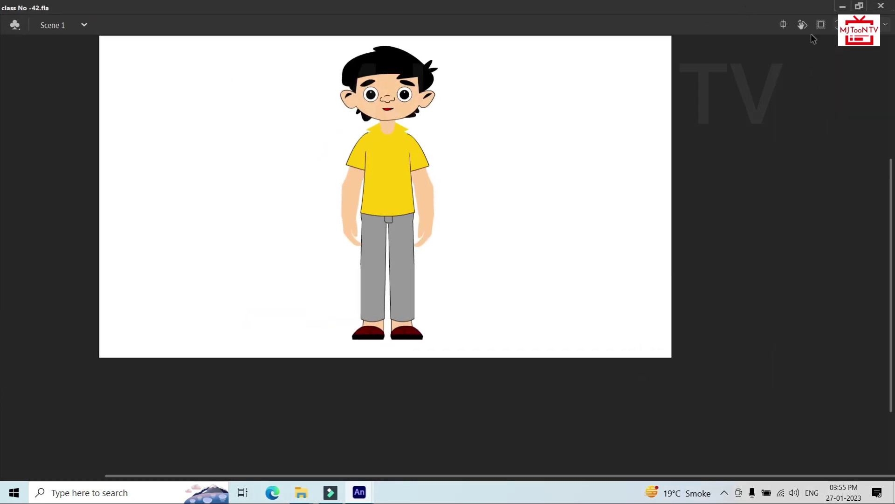
pyautogui.doubleClick(637, 10)
pyautogui.click(768, 6)
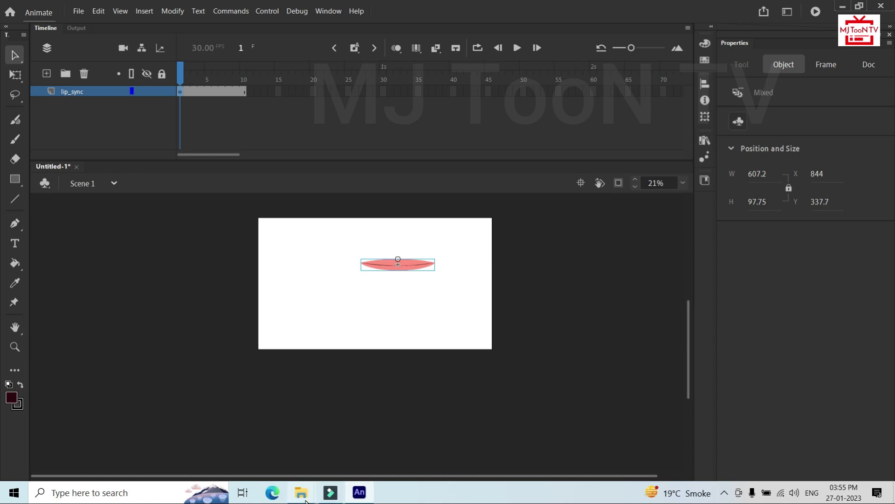
# Step: Switch to File Explorer and open the Animate document "class No -42.fla" again
pyautogui.moveTo(302, 492)
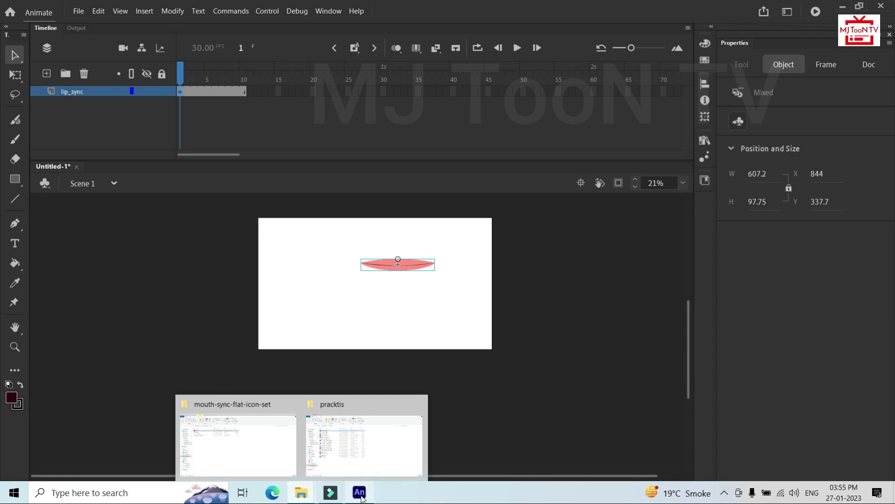
pyautogui.click(356, 468)
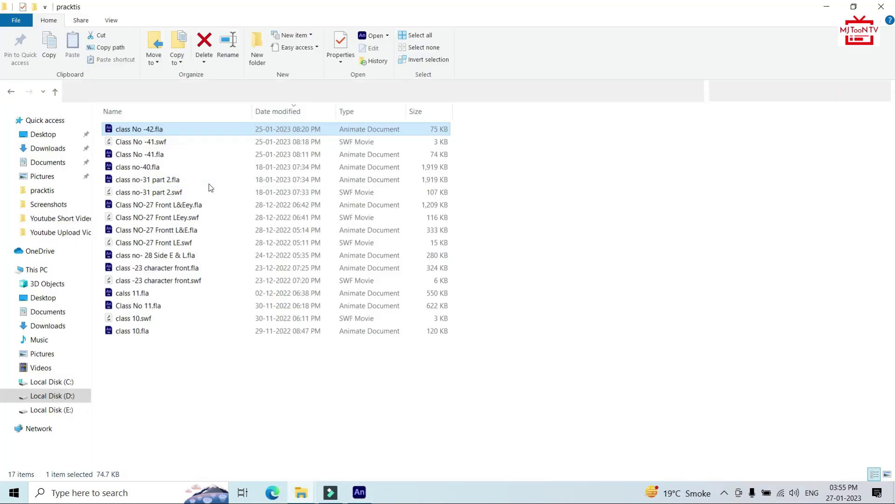
pyautogui.doubleClick(168, 128)
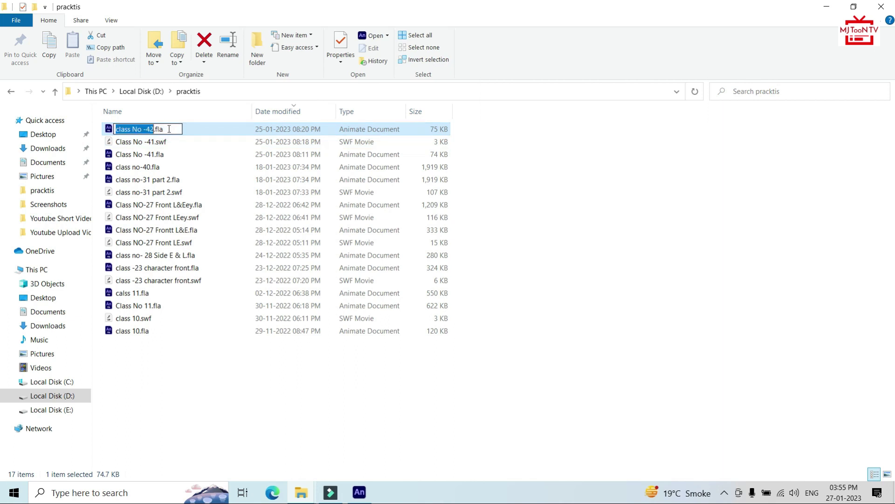
pyautogui.click(198, 132)
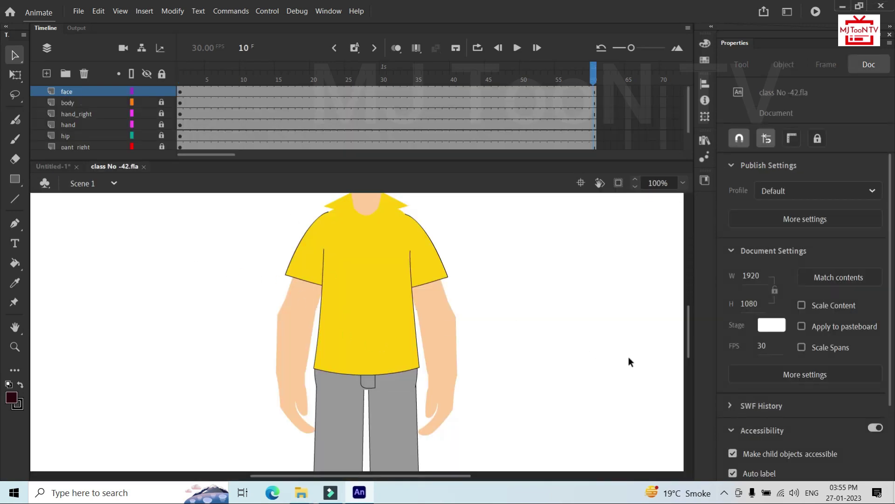
# Step: Open the character's Face symbol for editing at frame 1, with the face layer unlocked and the eye_Blink layer locked
pyautogui.moveTo(688, 338); pyautogui.dragTo(692, 307)
pyautogui.click(180, 89)
pyautogui.doubleClick(345, 291)
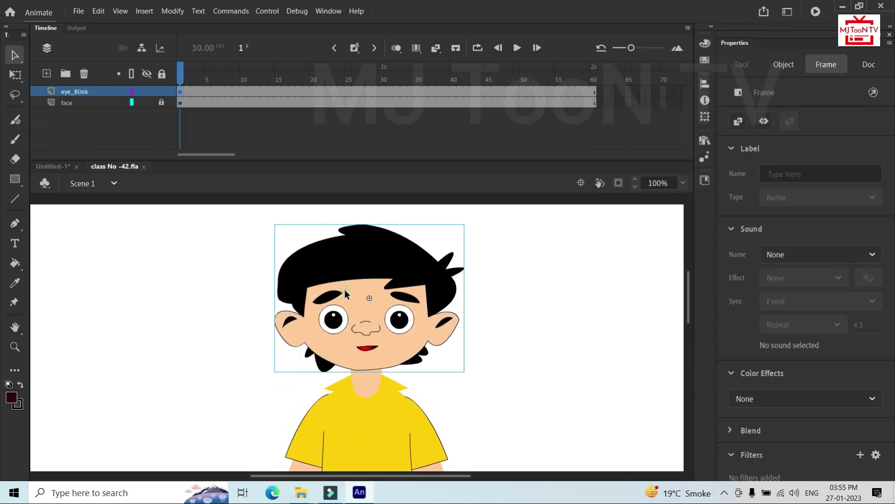
pyautogui.click(371, 348)
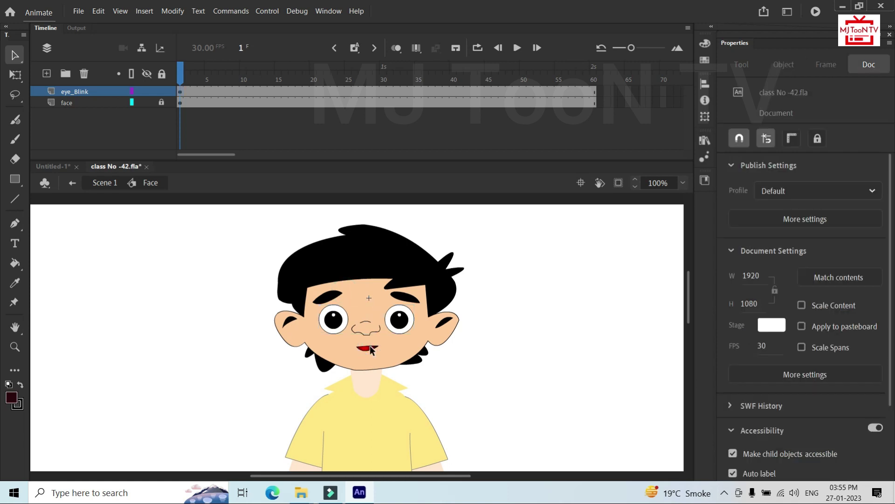
pyautogui.click(161, 91)
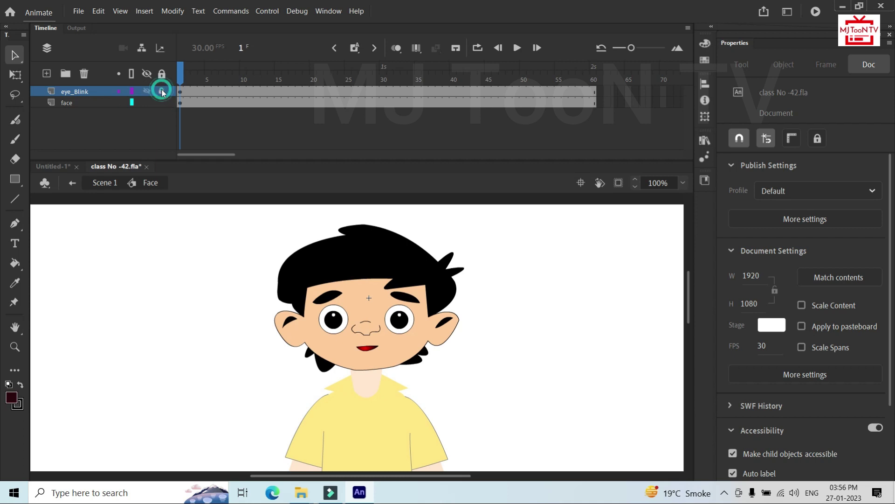
# Step: Delete the old red mouth, both outline and fill, from the face layer
pyautogui.click(371, 348)
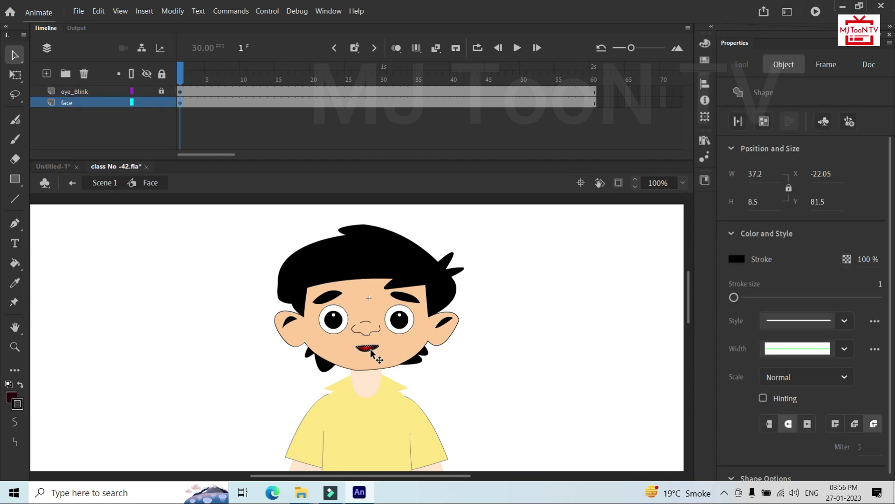
pyautogui.click(372, 351)
pyautogui.click(369, 350)
pyautogui.click(368, 349)
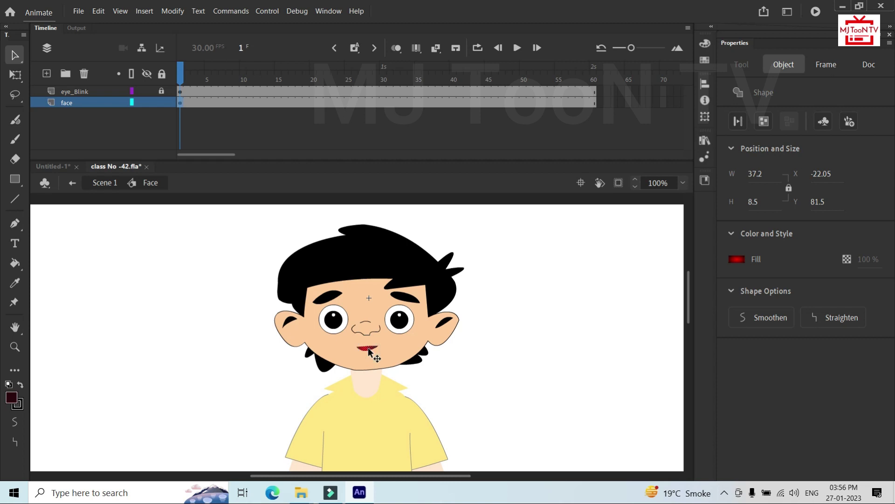
pyautogui.press('Delete')
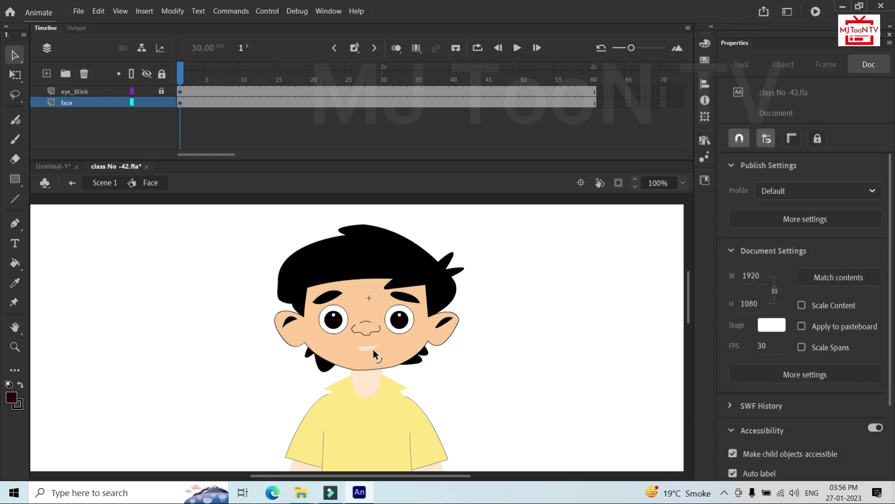
# Step: Fill the gap left by the deleted mouth with the skin color sampled from the cheek
pyautogui.scroll(5, 374, 350)
pyautogui.click(360, 346)
pyautogui.press('i')
pyautogui.click(415, 348)
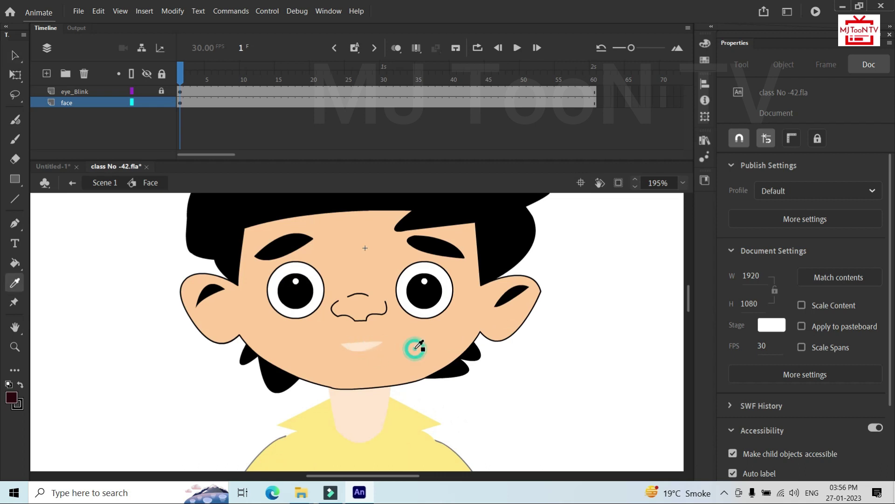
pyautogui.click(367, 349)
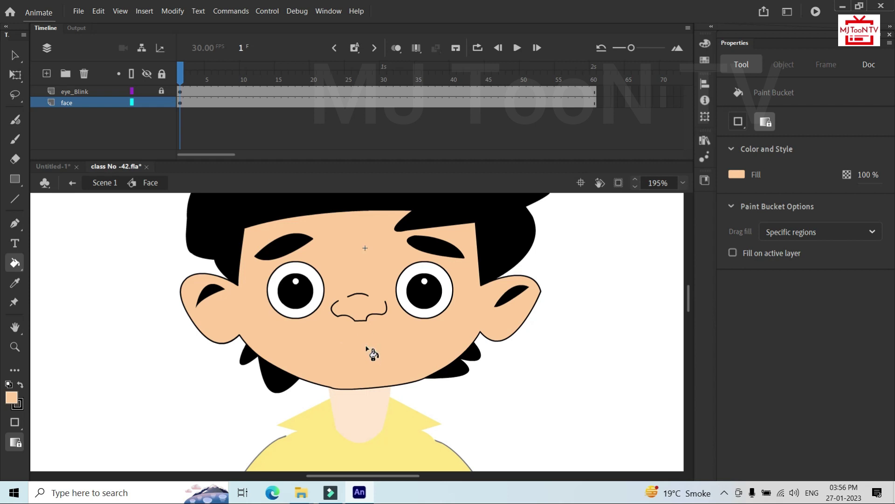
pyautogui.press('v')
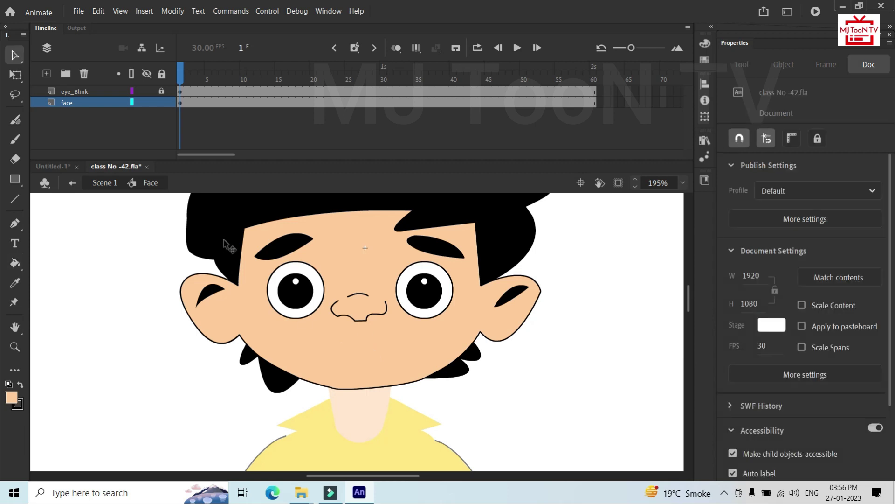
# Step: Paste the copied lip_sync layer above eye_Blink inside the Face symbol
pyautogui.click(63, 92)
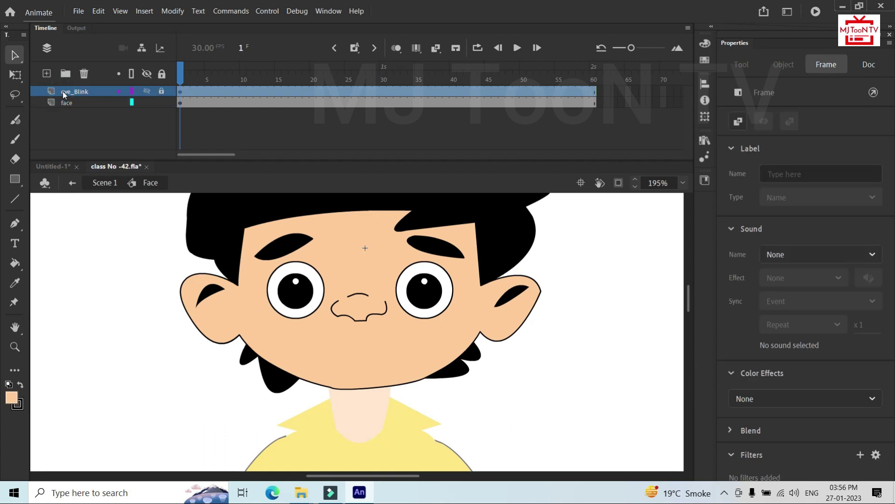
pyautogui.rightClick(63, 91)
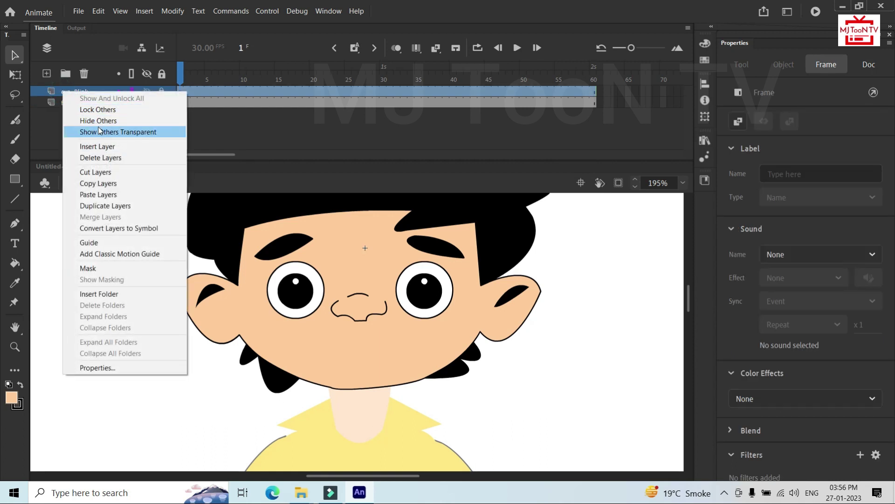
pyautogui.click(112, 194)
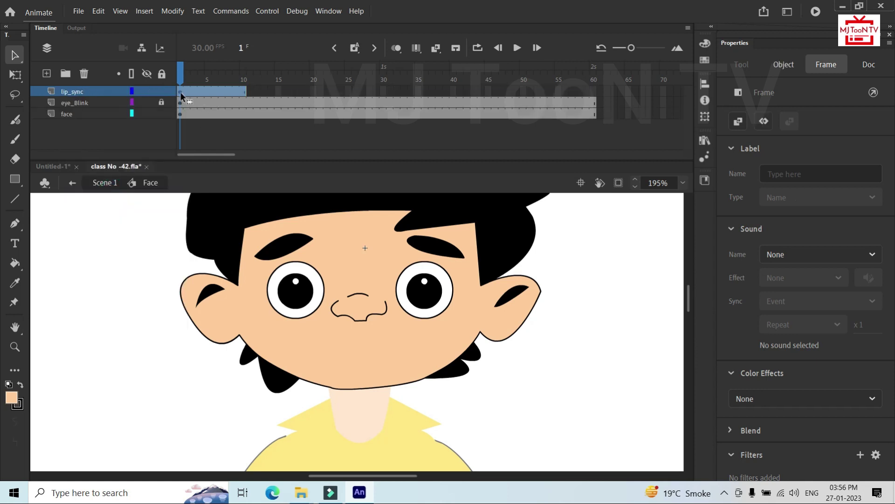
# Step: Move the "lip sync" instance onto the stage beside the character, at about X 564, Y 262
pyautogui.click(180, 93)
pyautogui.scroll(-5, 376, 280)
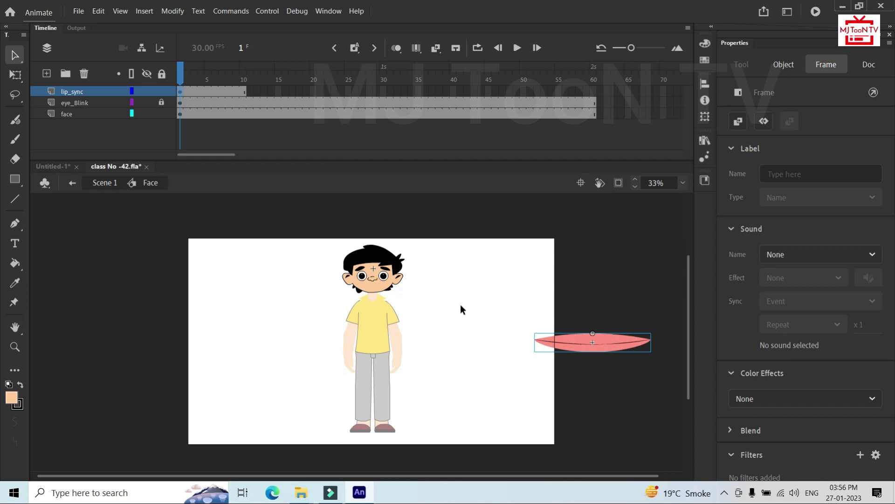
pyautogui.scroll(-4, 461, 306)
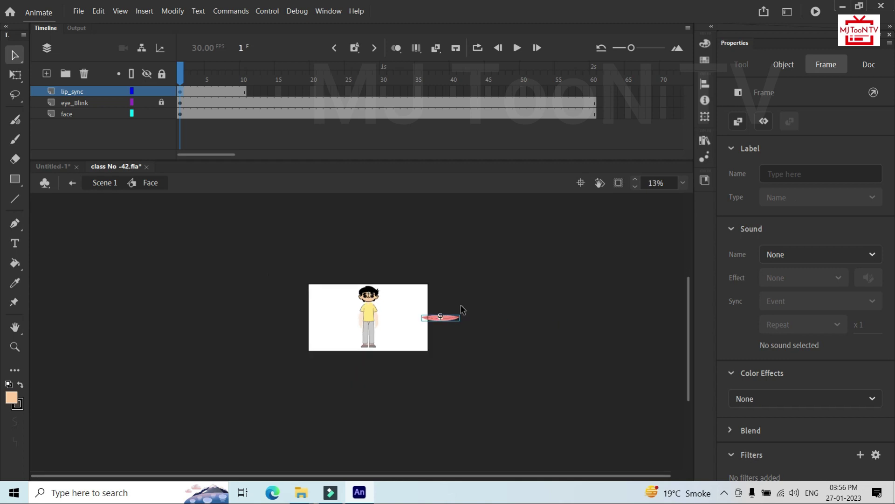
pyautogui.scroll(1, 461, 306)
pyautogui.scroll(4, 462, 310)
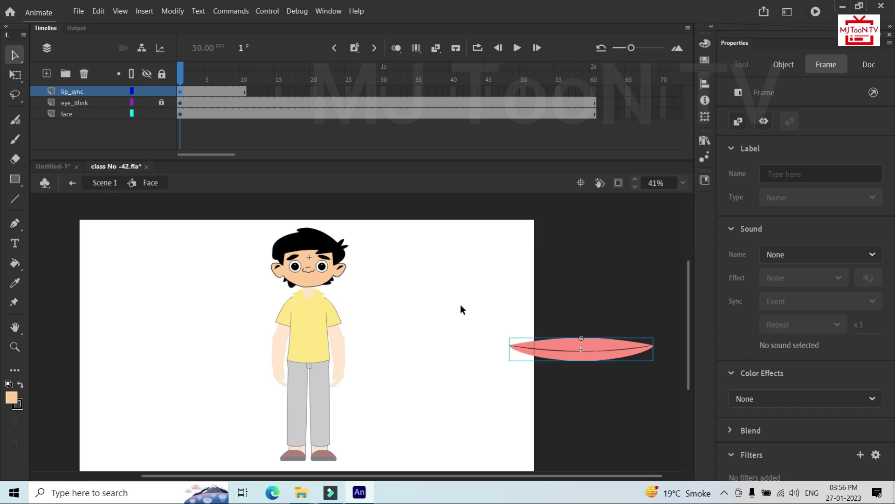
pyautogui.scroll(1, 461, 308)
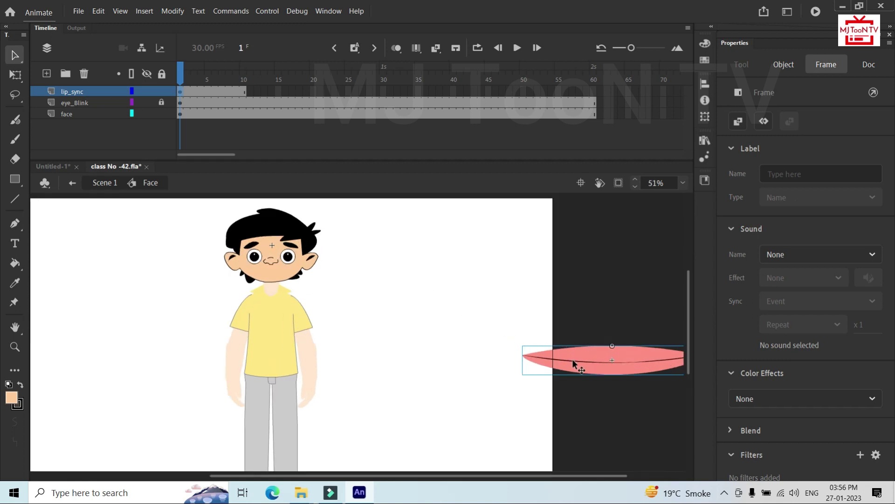
pyautogui.moveTo(575, 363); pyautogui.dragTo(402, 324)
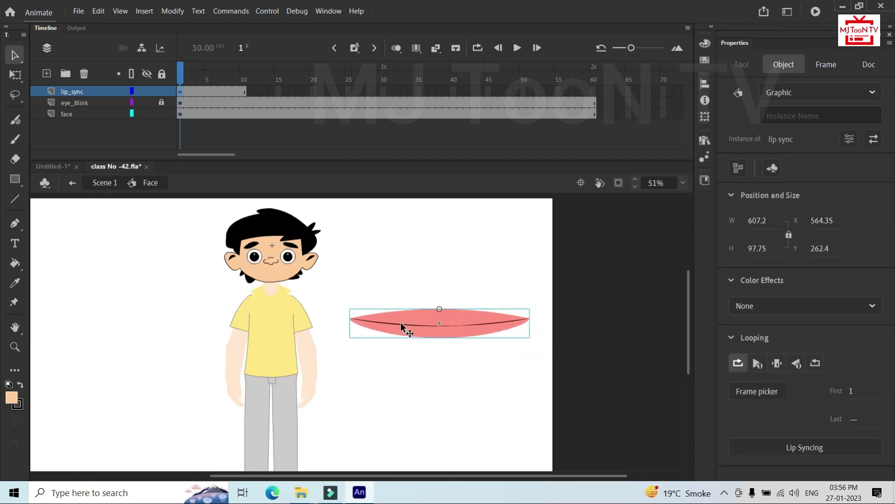
# Step: Shrink the "lip sync" instance beside the character to about 170 wide and 25 high
pyautogui.press('q')
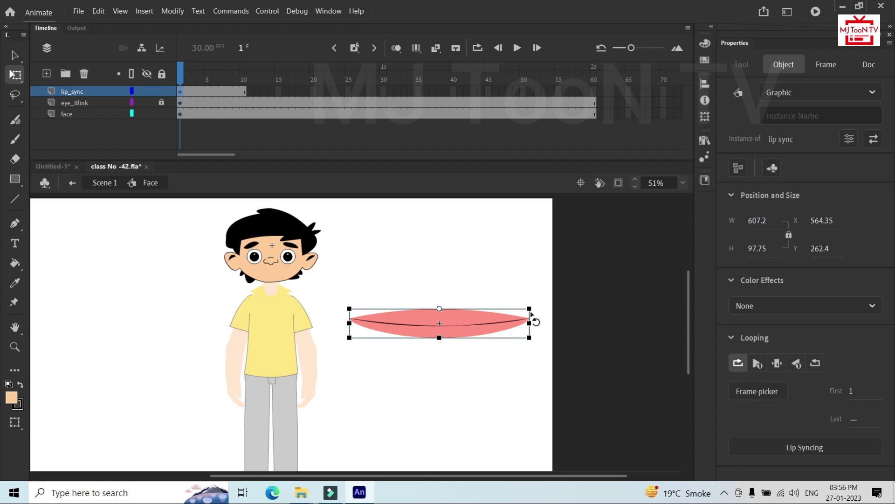
pyautogui.moveTo(530, 309); pyautogui.dragTo(464, 311)
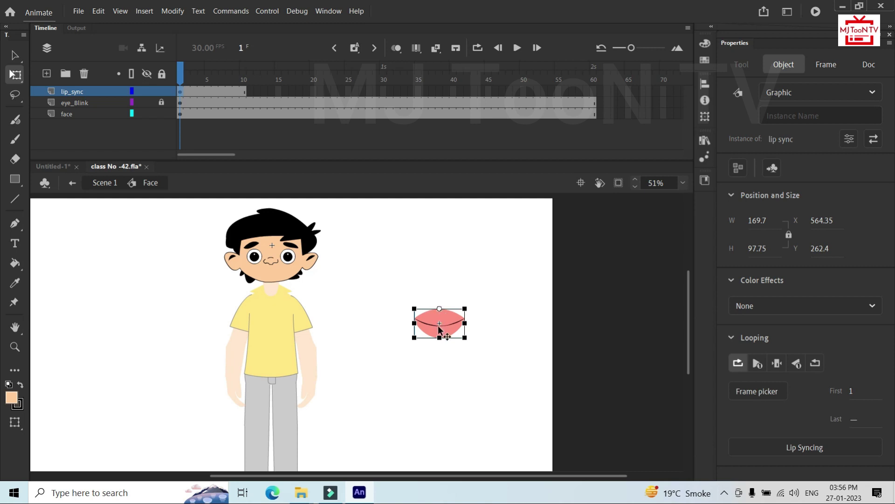
pyautogui.moveTo(440, 336); pyautogui.dragTo(439, 316)
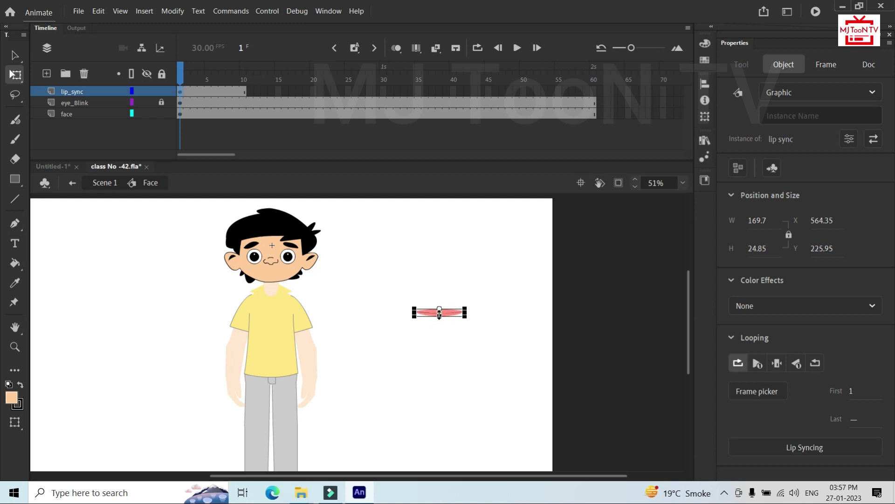
# Step: Place the "lip sync" mouth on the face below the nose and scale it to about 57 wide and 15 high
pyautogui.scroll(3, 439, 316)
pyautogui.scroll(1, 440, 311)
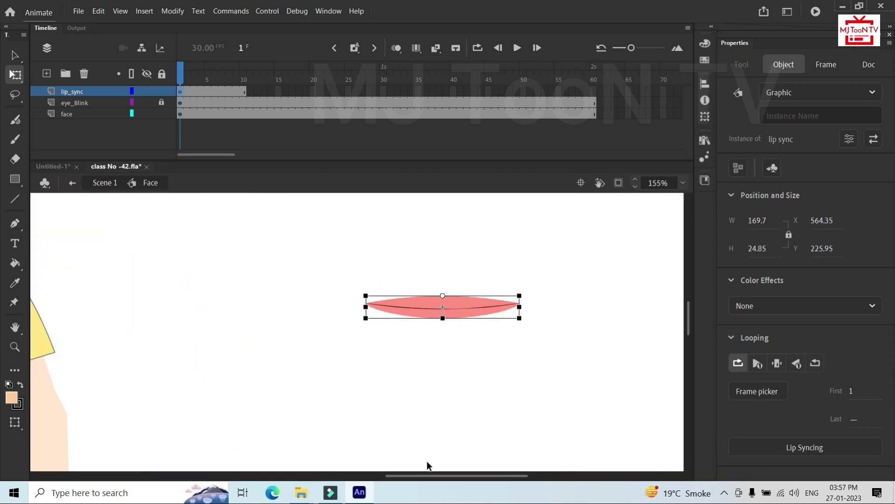
pyautogui.moveTo(430, 474); pyautogui.dragTo(388, 481)
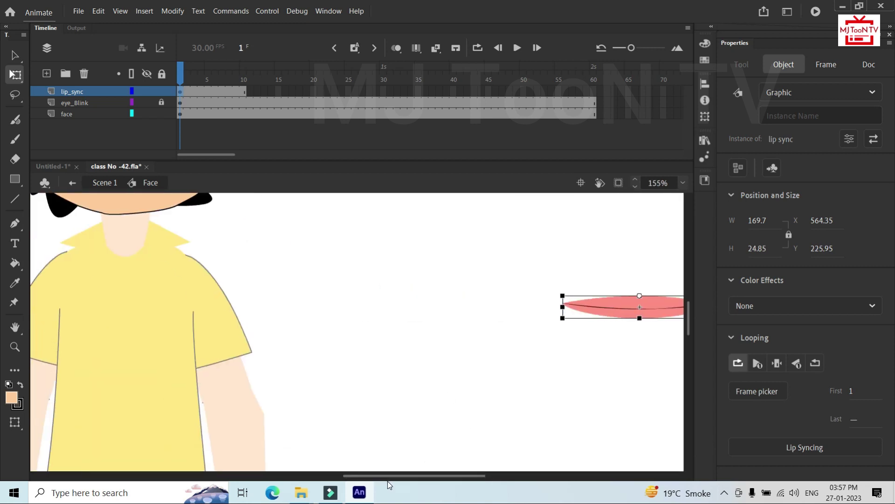
pyautogui.moveTo(420, 264); pyautogui.dragTo(410, 262)
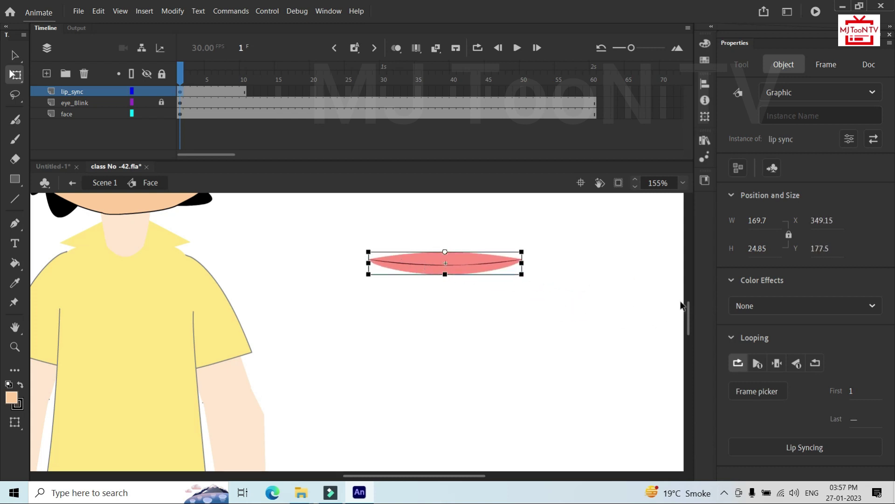
pyautogui.moveTo(689, 309); pyautogui.dragTo(694, 292)
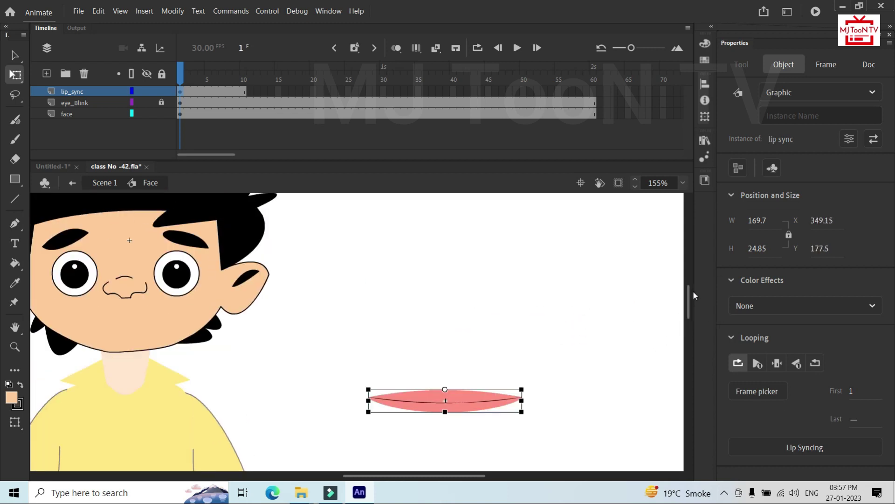
pyautogui.moveTo(413, 399); pyautogui.dragTo(237, 339)
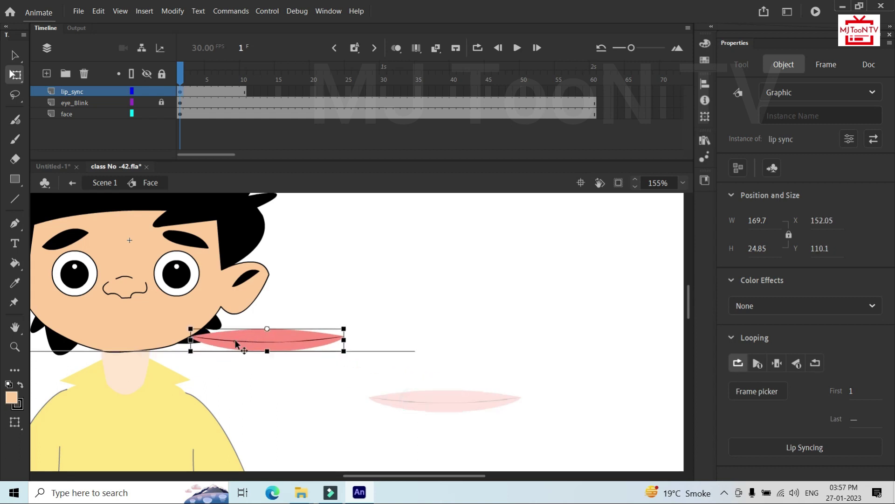
pyautogui.moveTo(345, 339); pyautogui.dragTo(100, 319)
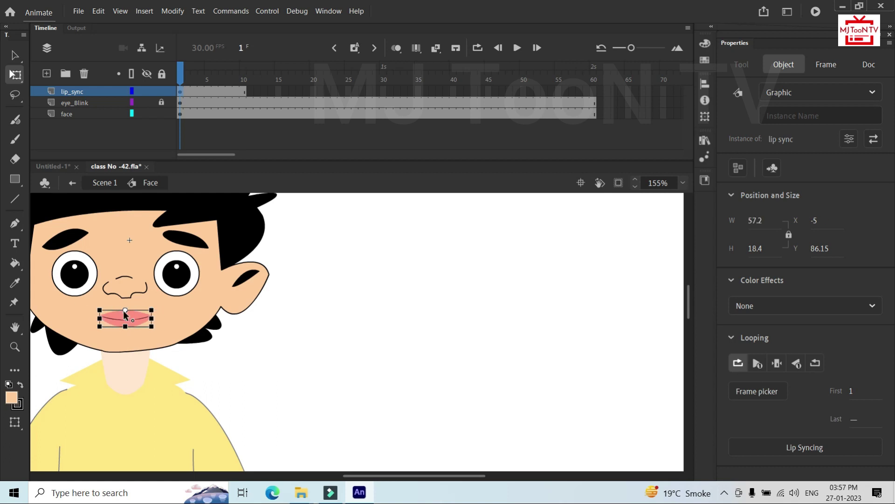
pyautogui.moveTo(125, 326); pyautogui.dragTo(125, 324)
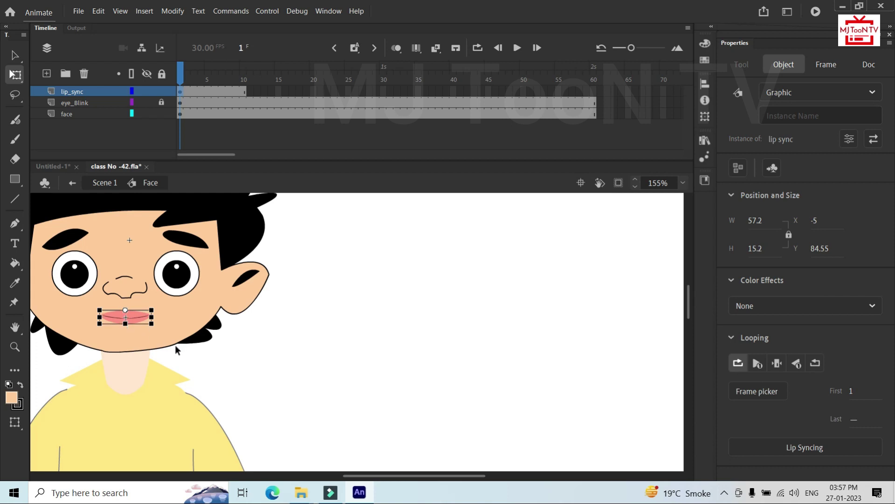
# Step: Center the mouth between the nose and chin at about X -3, Y 91
pyautogui.moveTo(137, 318); pyautogui.dragTo(135, 322)
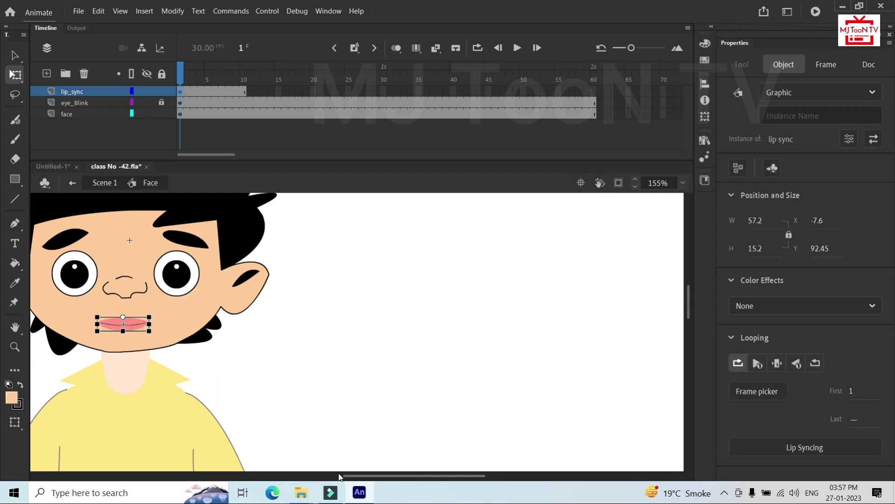
pyautogui.moveTo(343, 479); pyautogui.dragTo(284, 480)
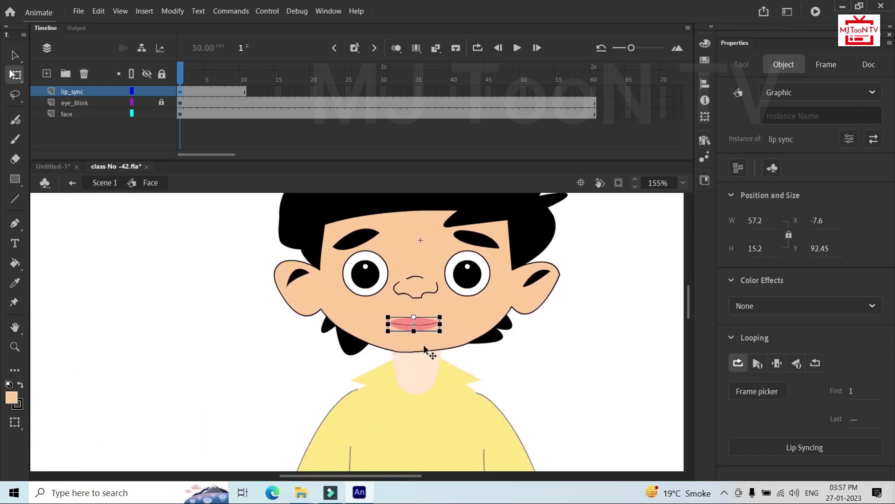
pyautogui.press('Right')
pyautogui.press('Right')
pyautogui.press('Right')
pyautogui.press('Right')
pyautogui.press('Up')
pyautogui.press('Up')
pyautogui.press('Right')
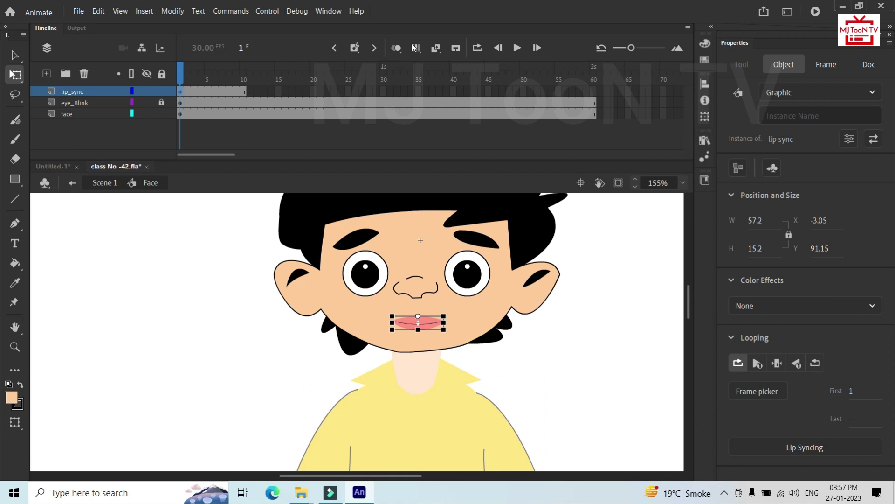
# Step: Preview the Face timeline and raise the mouth slightly toward the nose at frame 1
pyautogui.click(517, 48)
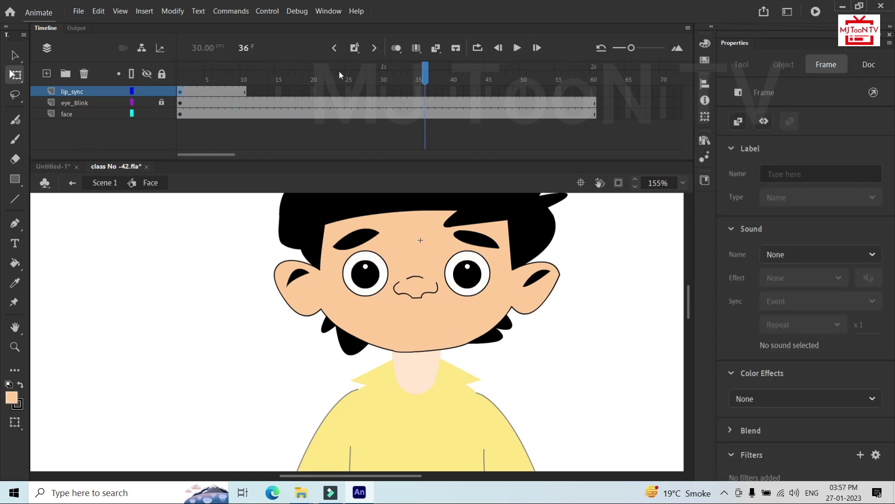
pyautogui.moveTo(425, 73); pyautogui.dragTo(177, 84)
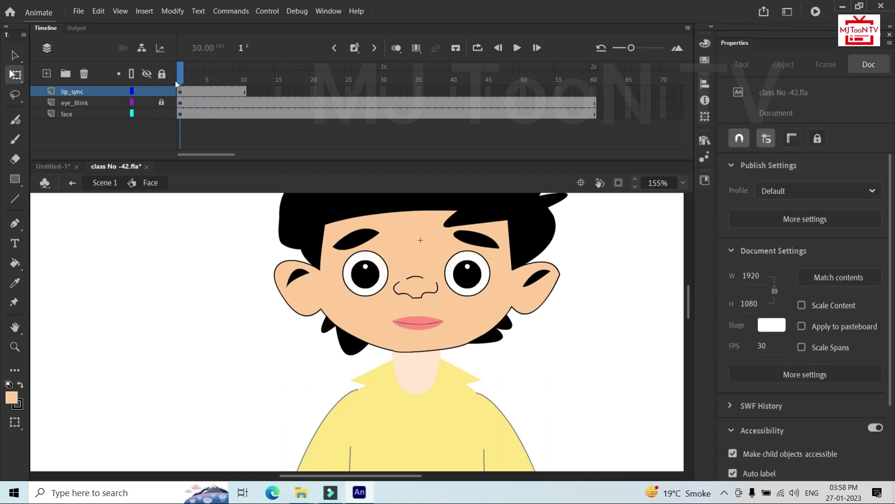
pyautogui.click(180, 93)
pyautogui.press('Up')
pyautogui.press('Up')
pyautogui.press('Up')
pyautogui.press('Up')
pyautogui.press('Up')
pyautogui.press('Up')
pyautogui.press('Up')
pyautogui.press('Up')
pyautogui.press('Up')
pyautogui.press('Up')
pyautogui.press('Up')
pyautogui.press('Up')
pyautogui.press('Up')
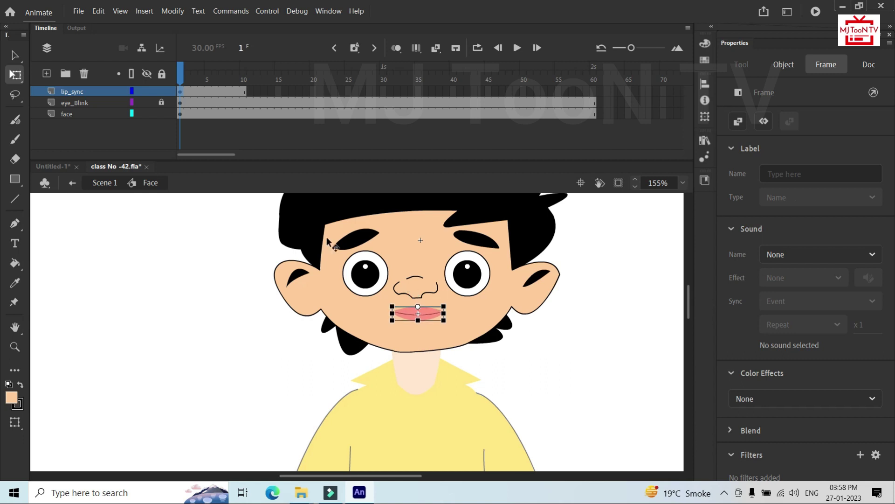
pyautogui.moveTo(181, 67); pyautogui.dragTo(178, 95)
pyautogui.click(179, 93)
pyautogui.press('Down')
pyautogui.press('Down')
pyautogui.press('Down')
# Step: Try to adjust the face shape around the chin at frame 2, and undo the edit
pyautogui.moveTo(182, 77)
pyautogui.mouseDown()
pyautogui.moveTo(243, 87)
pyautogui.moveTo(187, 83)
pyautogui.mouseUp()
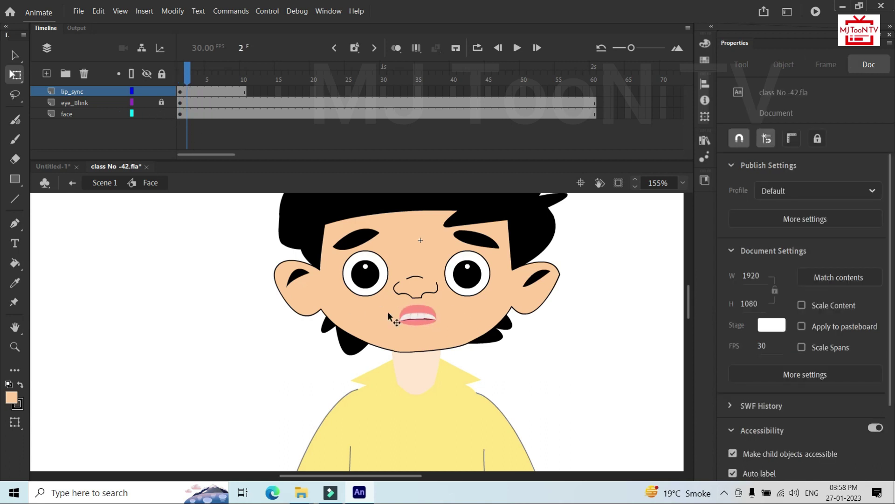
pyautogui.click(411, 340)
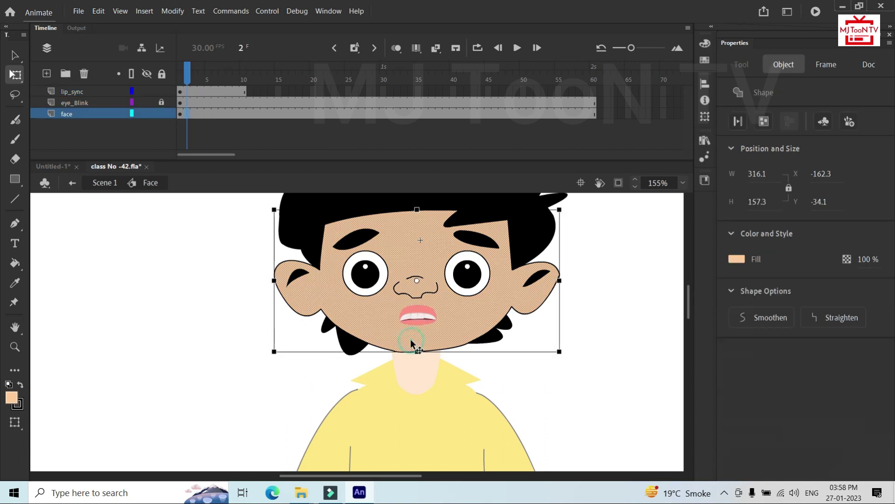
pyautogui.click(505, 396)
pyautogui.moveTo(439, 350)
pyautogui.mouseDown()
pyautogui.moveTo(454, 350)
pyautogui.moveTo(430, 351)
pyautogui.mouseUp()
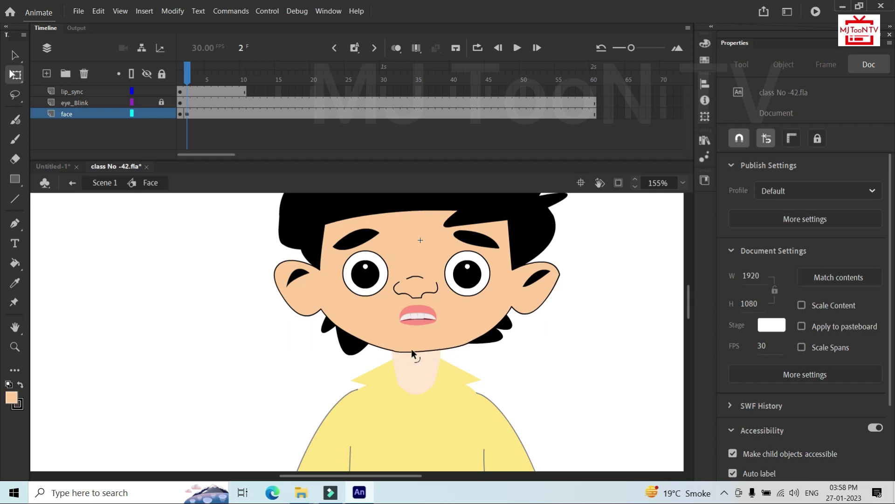
pyautogui.moveTo(421, 349)
pyautogui.mouseDown()
pyautogui.moveTo(447, 350)
pyautogui.moveTo(435, 355)
pyautogui.mouseUp()
pyautogui.hotkey('ctrl', 'z')
pyautogui.click(436, 355)
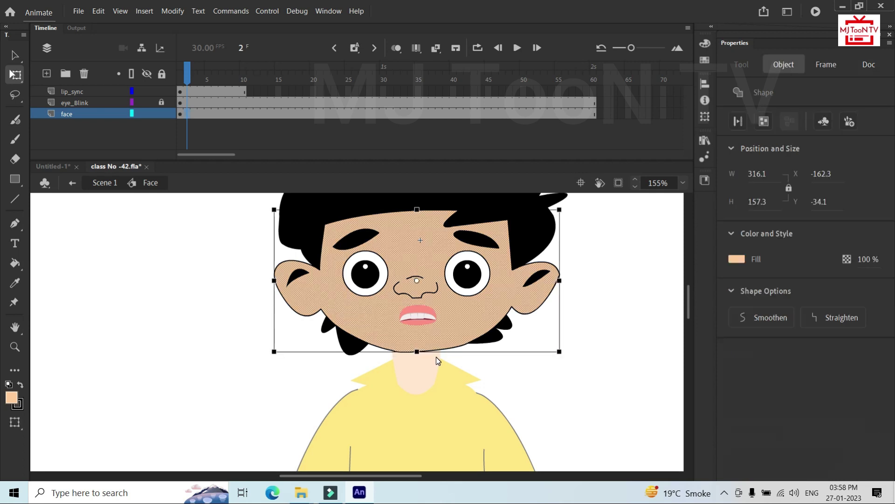
pyautogui.click(537, 395)
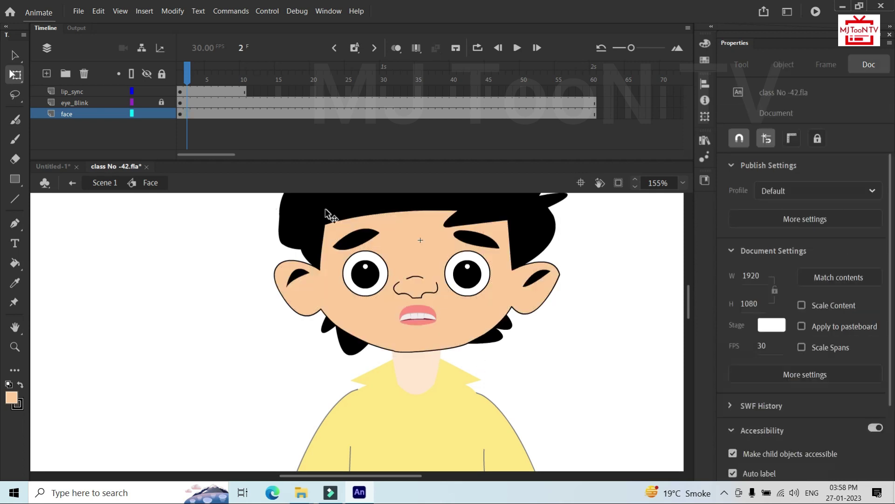
# Step: Reposition the mouth at frame 1 to about X -1.75, Y 86
pyautogui.moveTo(188, 71); pyautogui.dragTo(177, 86)
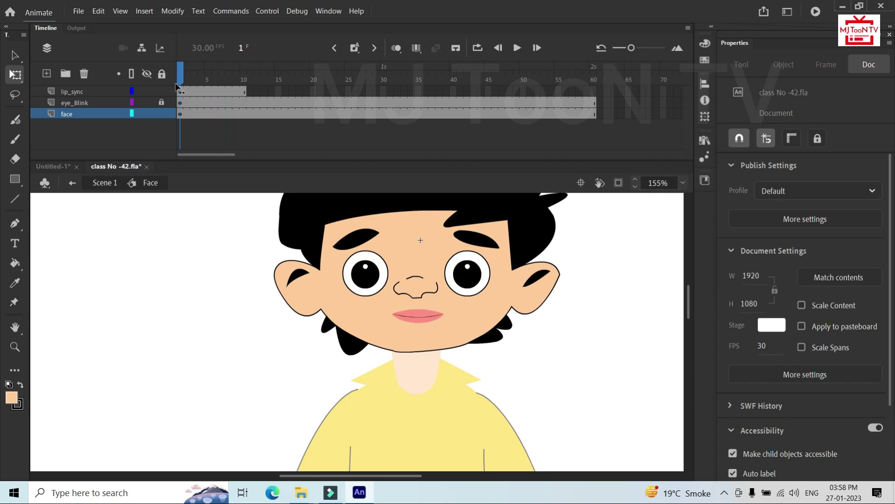
pyautogui.click(413, 310)
pyautogui.moveTo(426, 319); pyautogui.dragTo(426, 322)
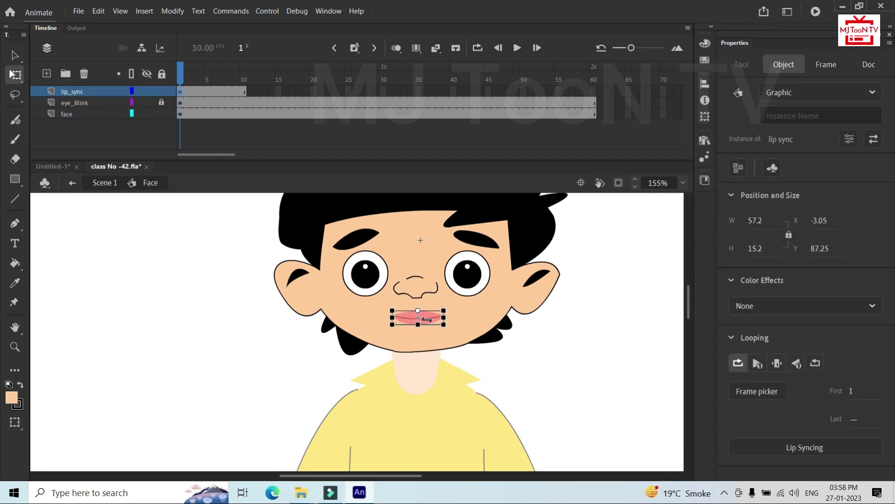
pyautogui.moveTo(182, 78); pyautogui.dragTo(163, 106)
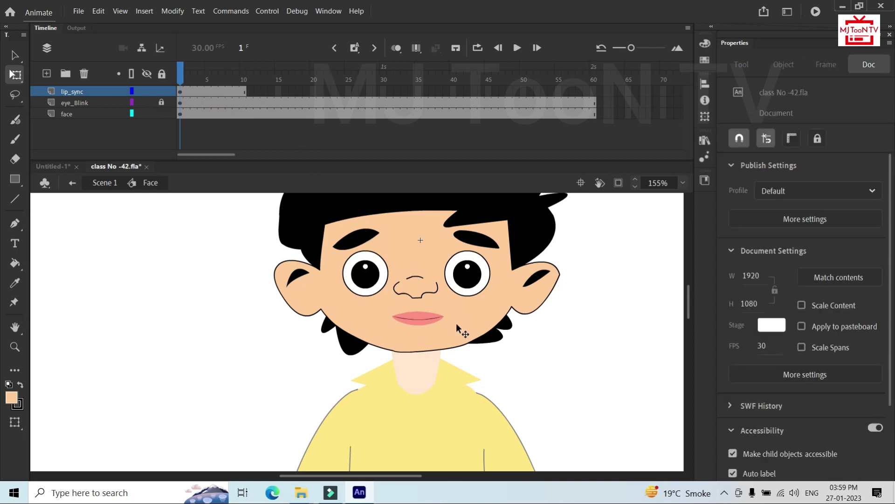
pyautogui.click(440, 318)
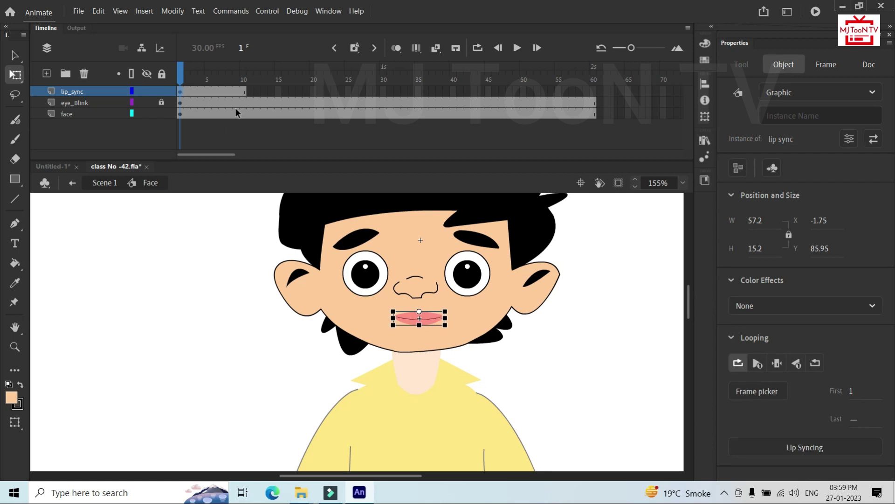
# Step: Open the "lip sync" symbol and extend its first three mouth poses so the following ones start at frames 5, 10 and 15
pyautogui.click(244, 92)
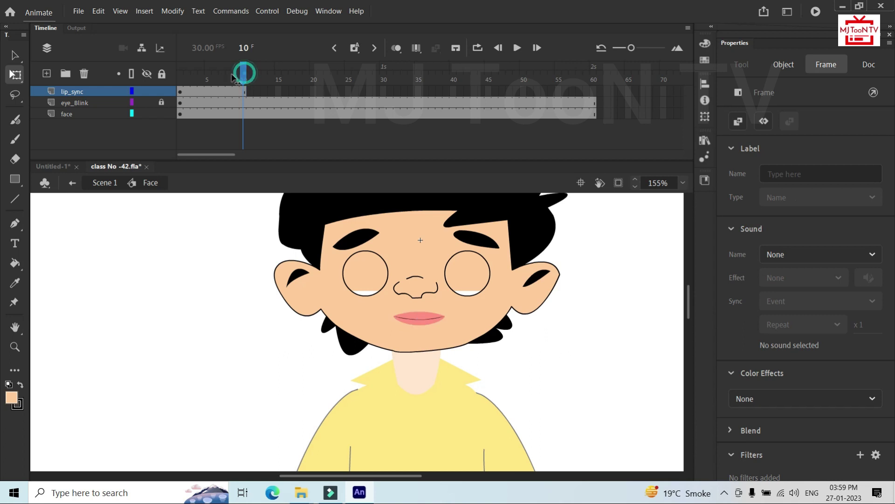
pyautogui.hotkey('shift', ',')
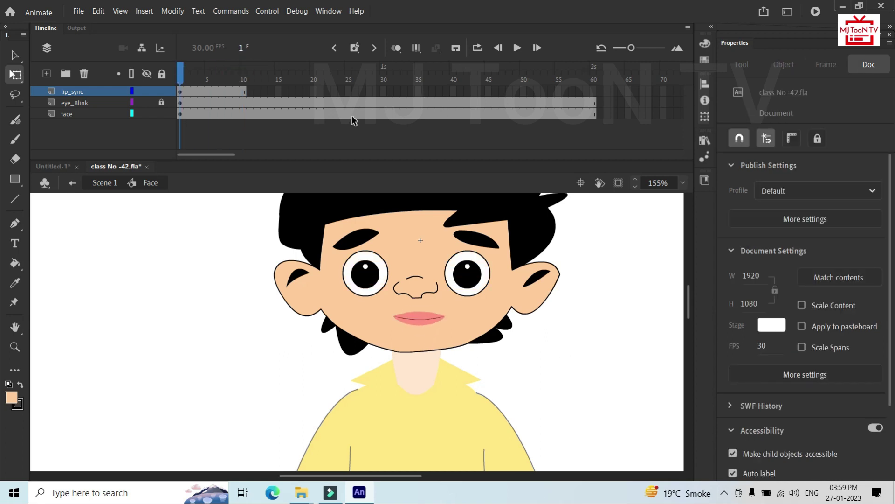
pyautogui.doubleClick(413, 312)
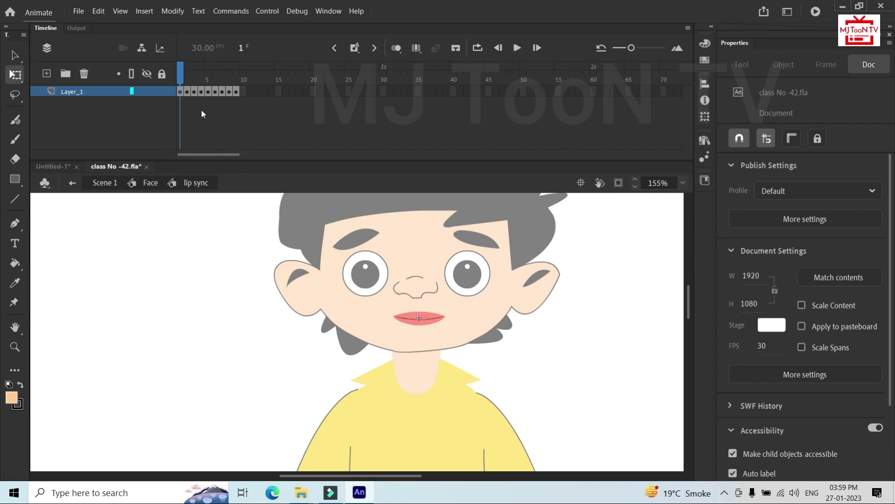
pyautogui.click(180, 92)
pyautogui.press('F6')
pyautogui.press('F6')
pyautogui.moveTo(180, 92); pyautogui.dragTo(272, 92)
pyautogui.click(242, 93)
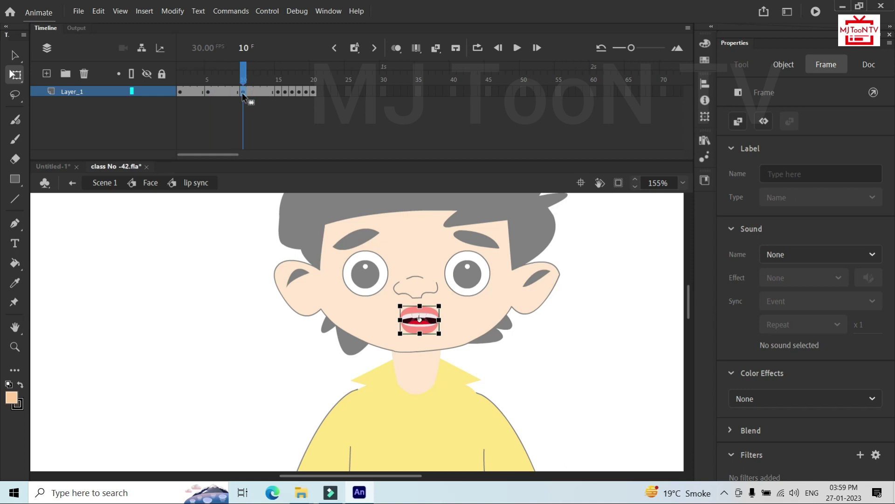
# Step: Extend the mouth poses at frames 15 and 20 by four frames each, so the following ones start at frames 20 and 25
pyautogui.click(278, 92)
pyautogui.press('F5')
pyautogui.press('F5')
pyautogui.press('F5')
pyautogui.press('F5')
pyautogui.click(277, 93)
pyautogui.click(315, 92)
pyautogui.press('F5')
pyautogui.press('F5')
pyautogui.press('F5')
pyautogui.press('F5')
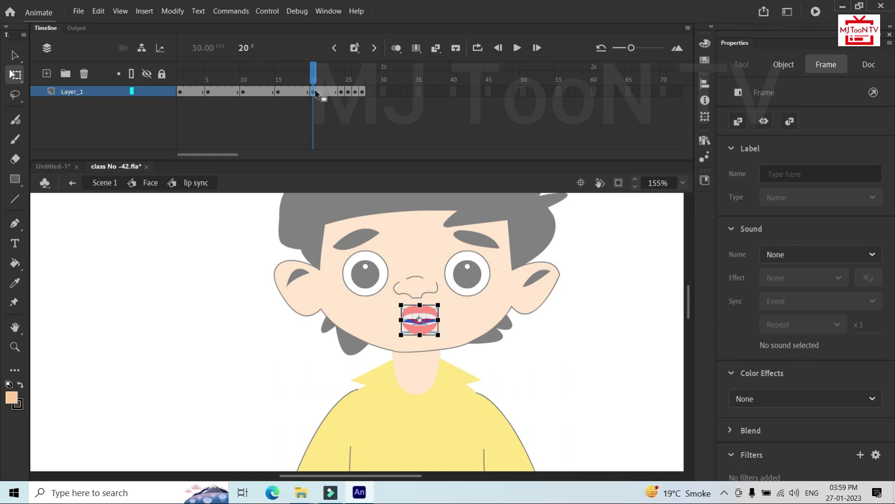
# Step: Extend the mouth poses at frames 25 and 30 by four frames each, so the following ones start at frames 30 and 35
pyautogui.click(347, 93)
pyautogui.press('F5')
pyautogui.press('F5')
pyautogui.press('F5')
pyautogui.press('F5')
pyautogui.click(383, 92)
pyautogui.press('F5')
pyautogui.press('F5')
pyautogui.press('F5')
pyautogui.press('F5')
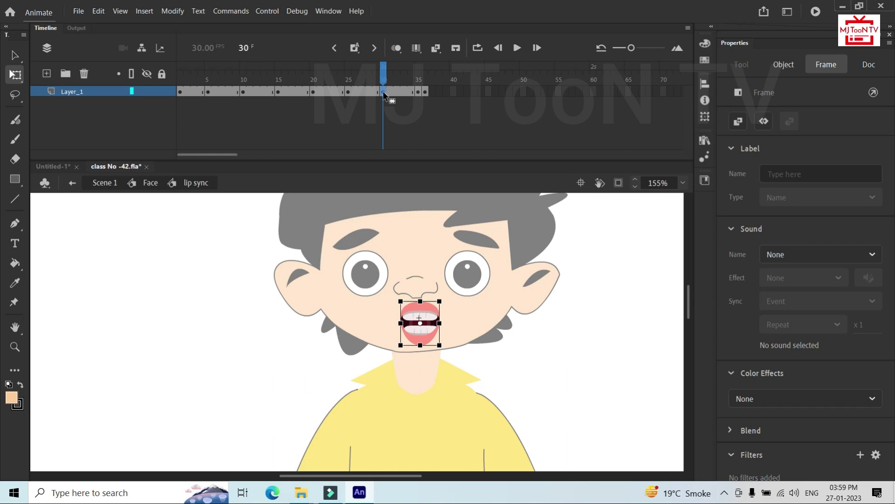
# Step: Extend the mouth pose at frame 35 by four frames, so the last pose starts at frame 40
pyautogui.click(418, 92)
pyautogui.press('F5')
pyautogui.press('F5')
pyautogui.press('F5')
pyautogui.press('F5')
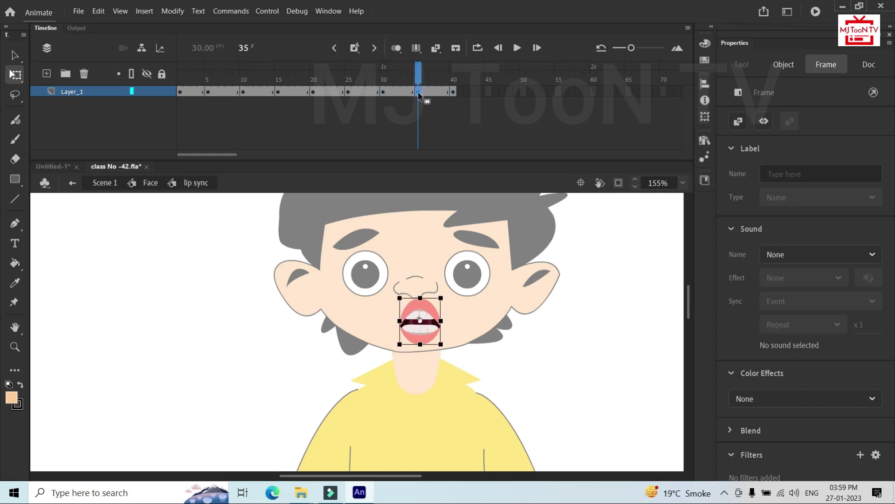
pyautogui.click(212, 283)
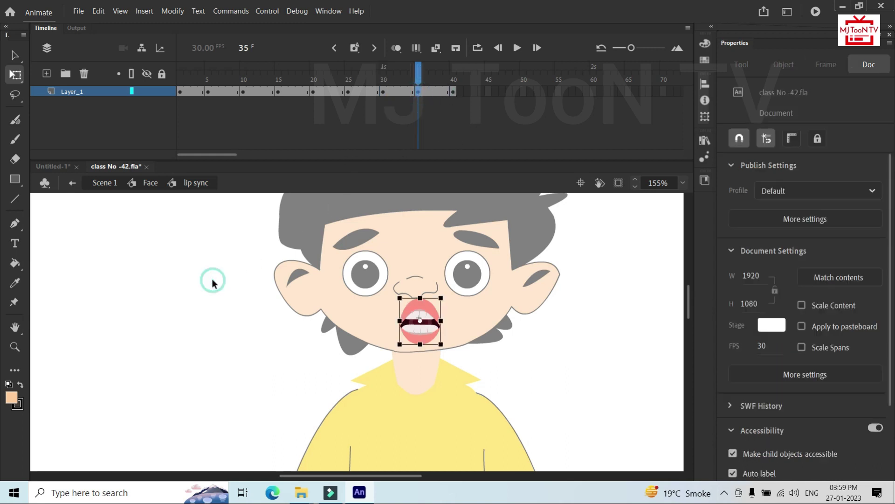
# Step: Return to the Face symbol, extend the lip_sync layer's frames to frame 60, and preview the timeline playback
pyautogui.click(73, 182)
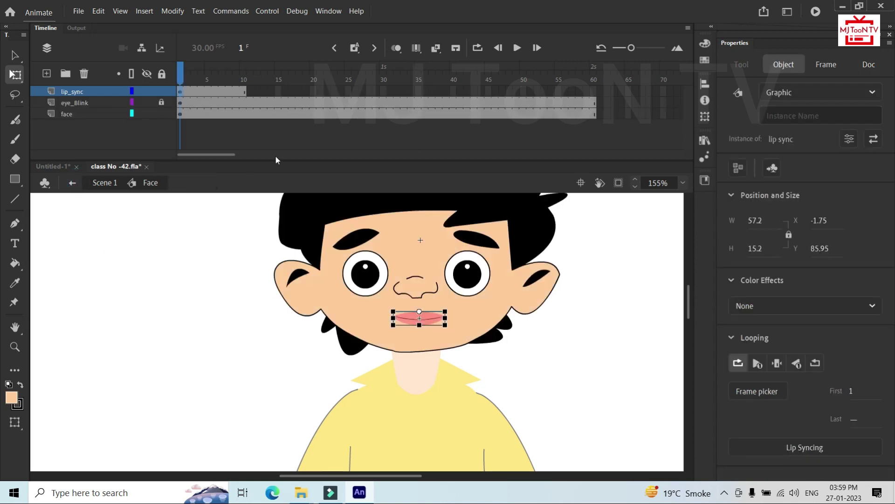
pyautogui.click(594, 92)
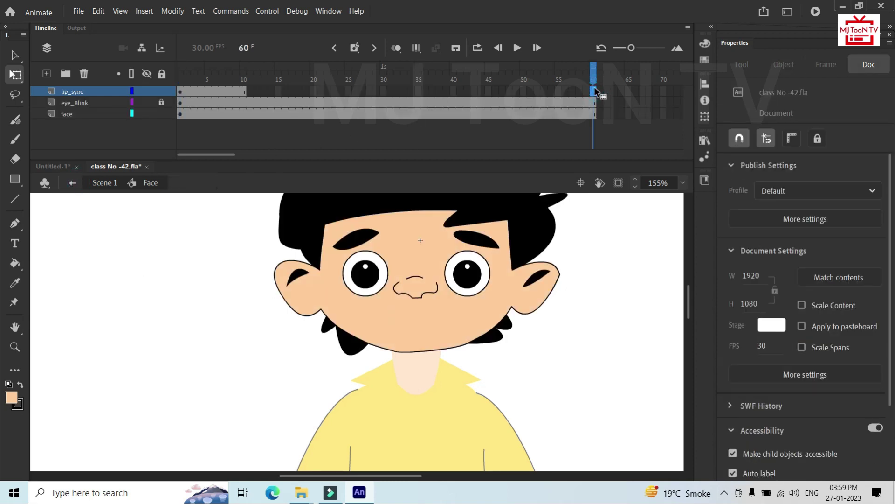
pyautogui.press('F5')
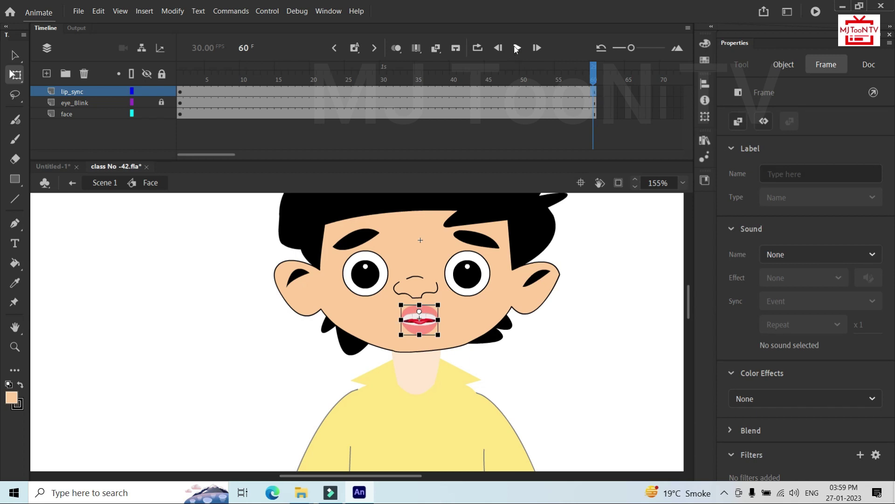
pyautogui.click(516, 49)
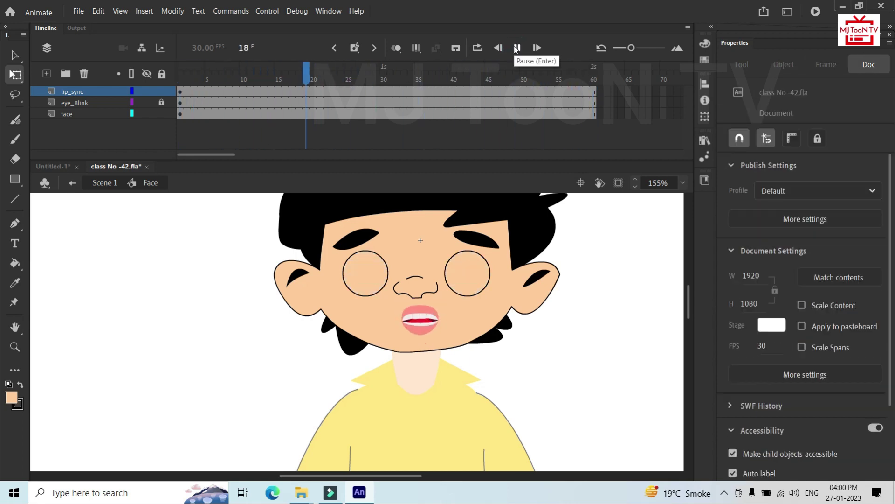
pyautogui.click(516, 49)
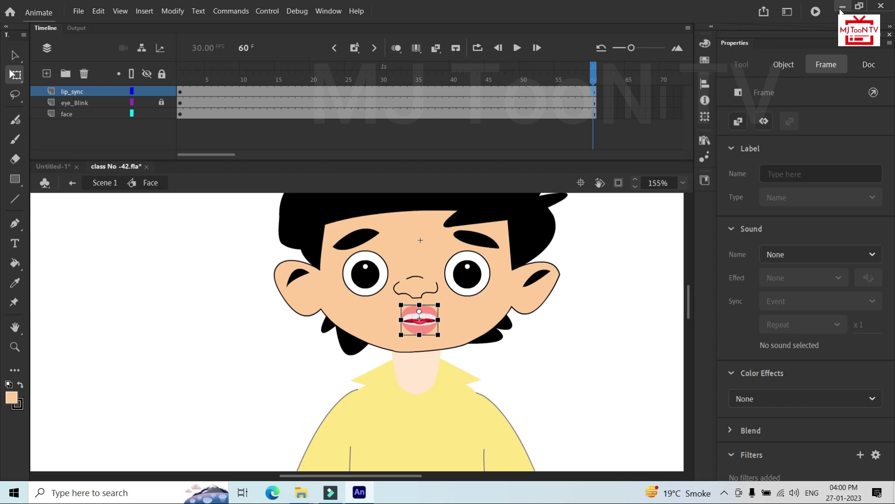
# Step: Switch to File Explorer and look through the Music folder, Local Disk (D:) and its "New folder" for a file
pyautogui.moveTo(303, 495)
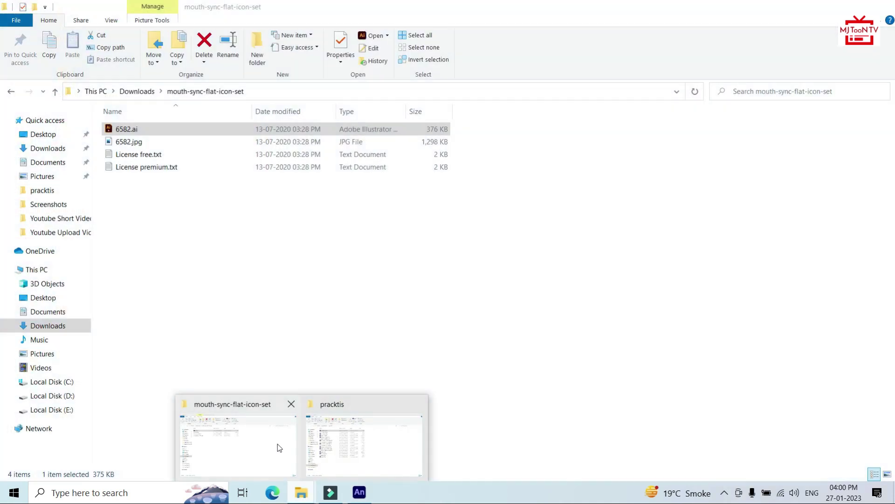
pyautogui.click(279, 446)
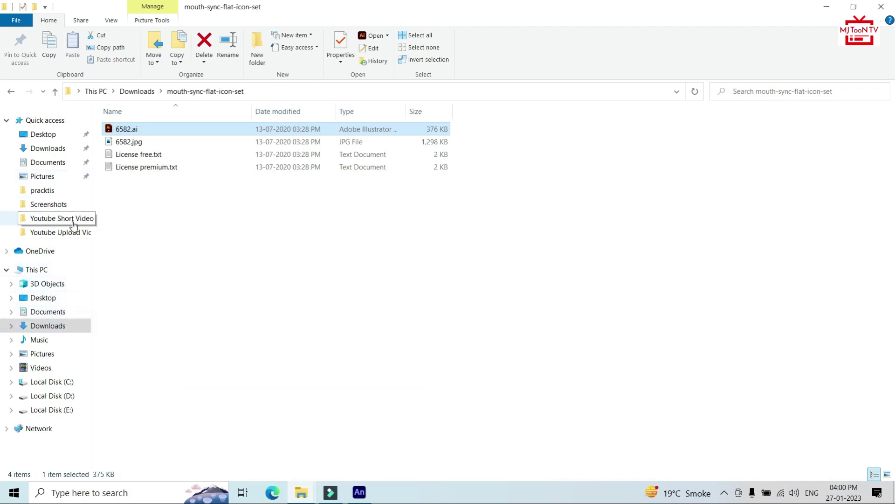
pyautogui.click(58, 399)
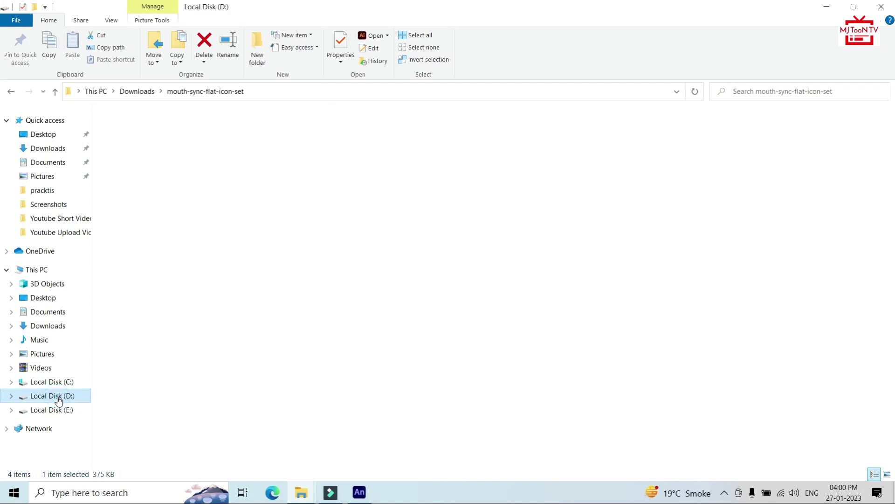
pyautogui.click(37, 344)
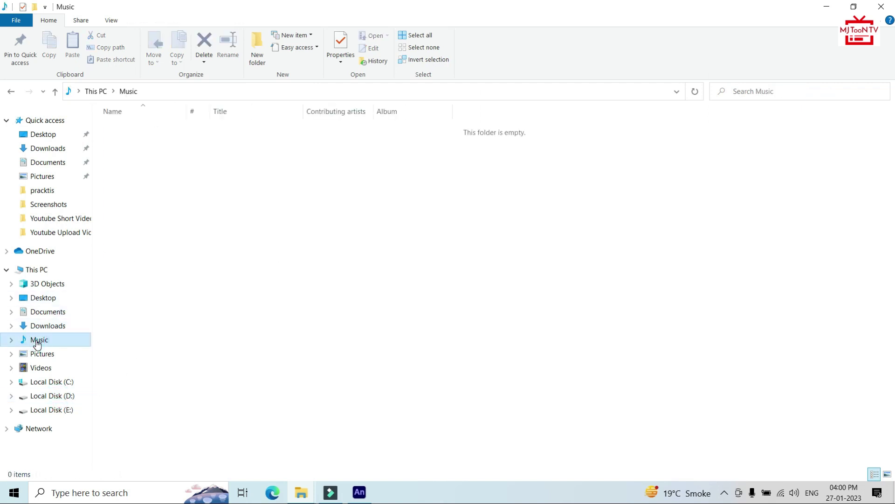
pyautogui.click(51, 396)
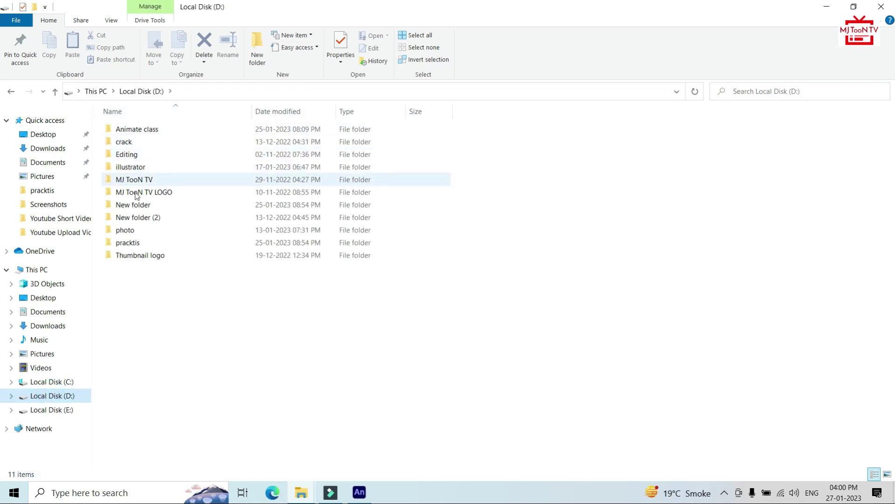
pyautogui.doubleClick(138, 209)
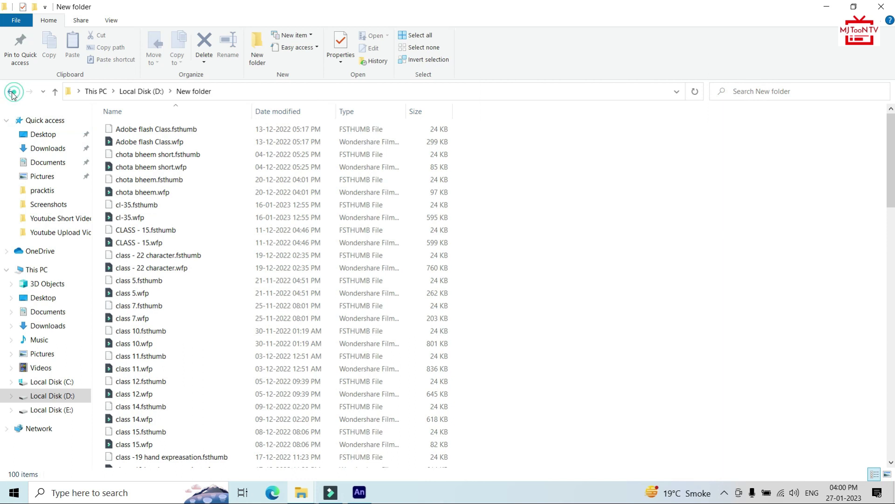
# Step: Check the New folder (2) and pracktis folders on Local Disk (D:) for an audio file
pyautogui.click(12, 94)
pyautogui.doubleClick(135, 220)
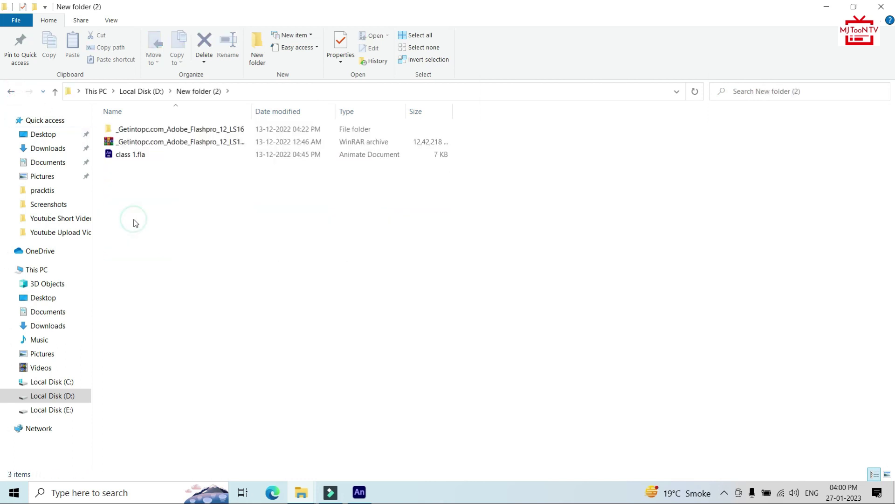
pyautogui.click(12, 92)
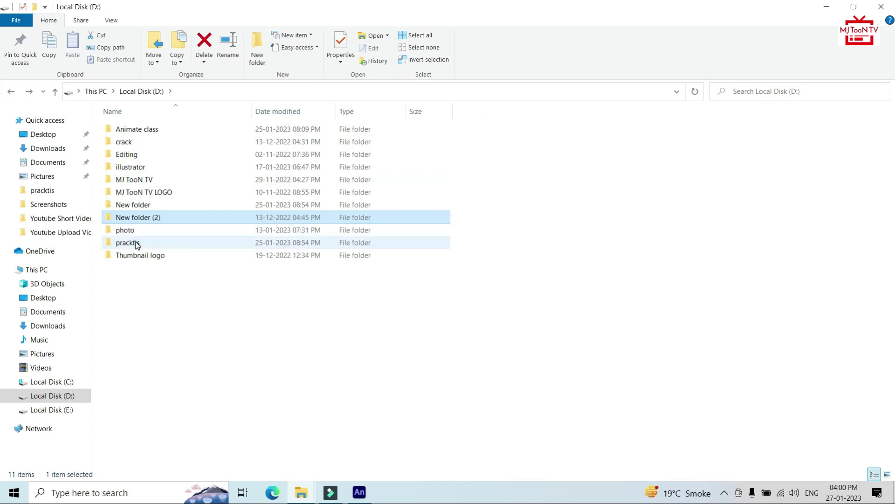
pyautogui.doubleClick(128, 242)
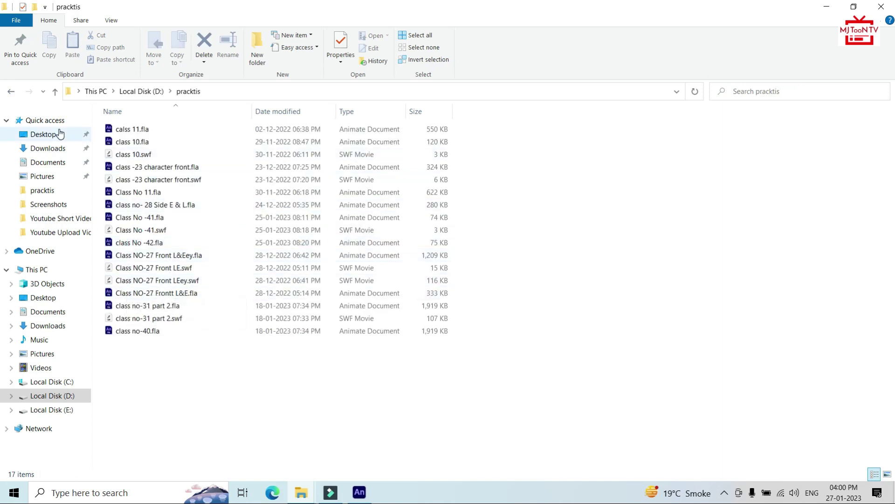
pyautogui.click(13, 93)
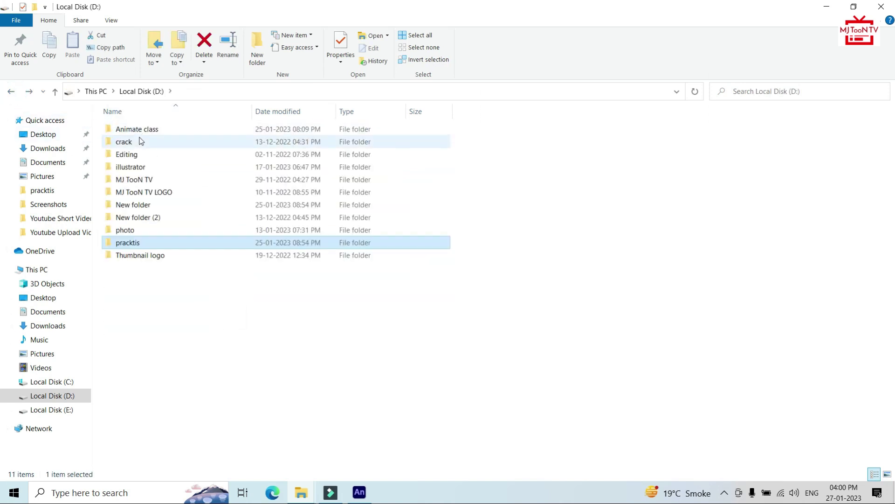
# Step: Preview the 0125. Imagination track from the music folder inside MJ TooN TV, close the player and return to MJ TooN TV
pyautogui.doubleClick(135, 180)
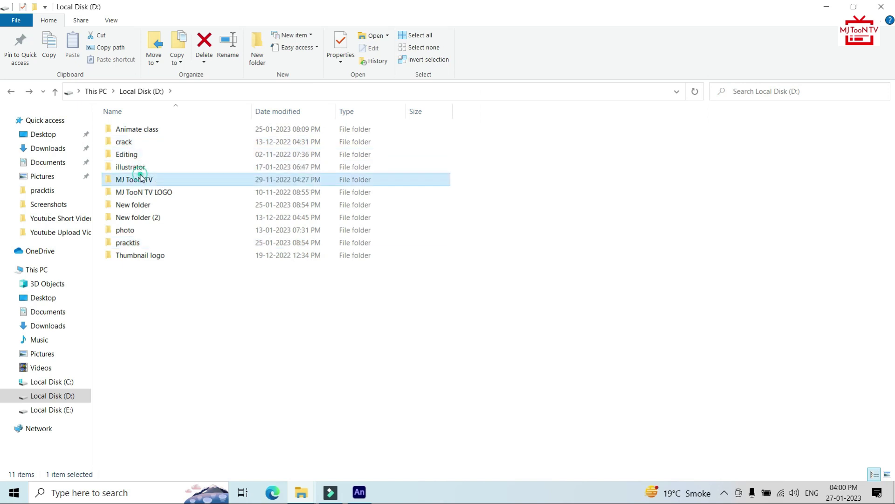
pyautogui.doubleClick(139, 217)
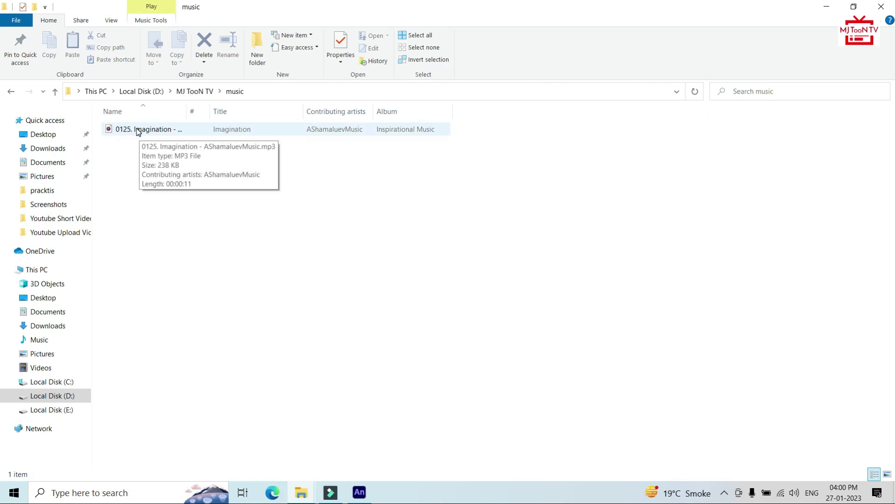
pyautogui.click(138, 130)
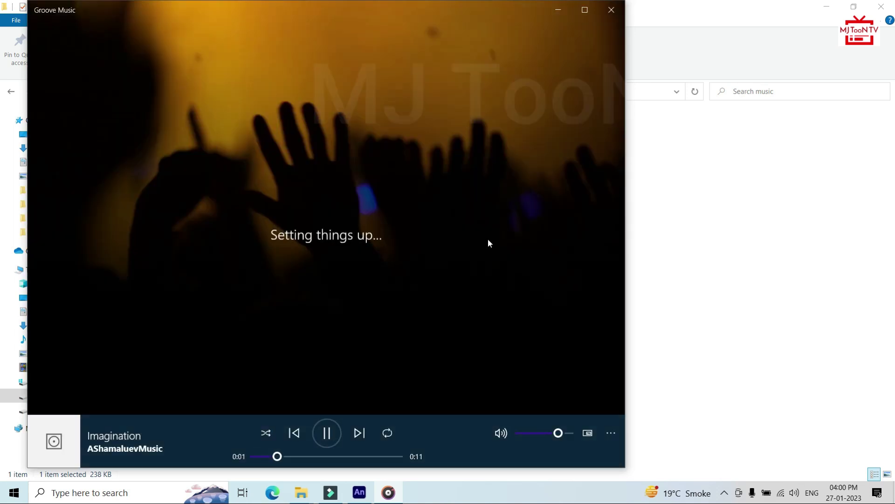
pyautogui.click(611, 11)
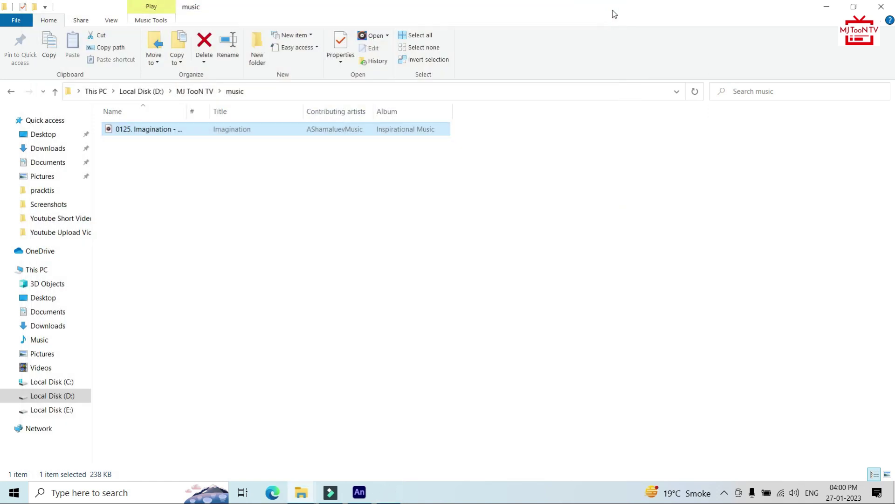
pyautogui.click(11, 92)
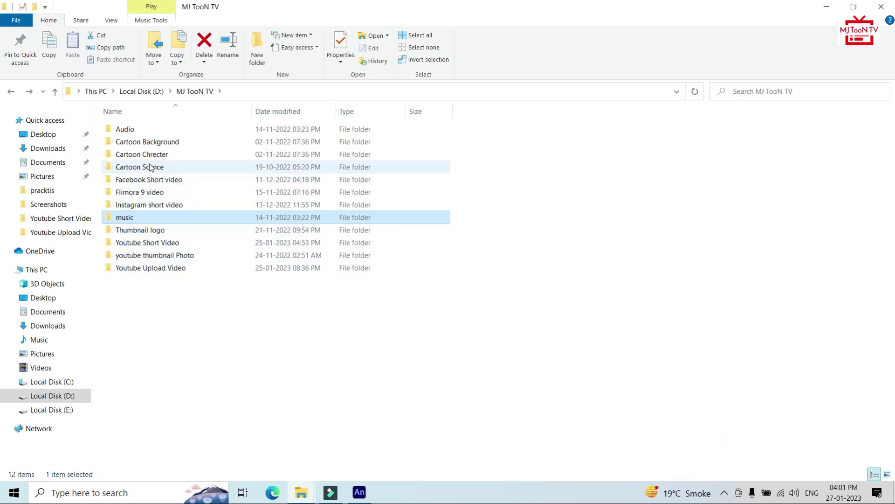
# Step: Open the part 1.aup3 project from the Audio folder inside MJ TooN TV
pyautogui.doubleClick(152, 142)
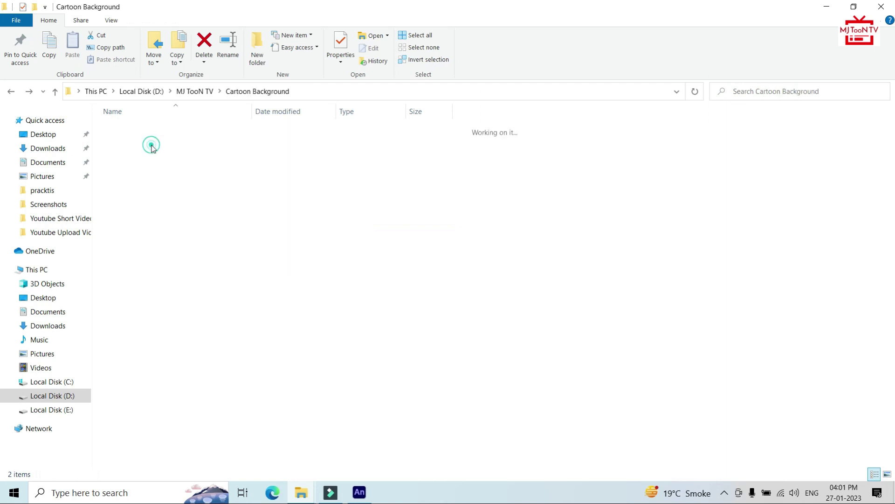
pyautogui.click(12, 92)
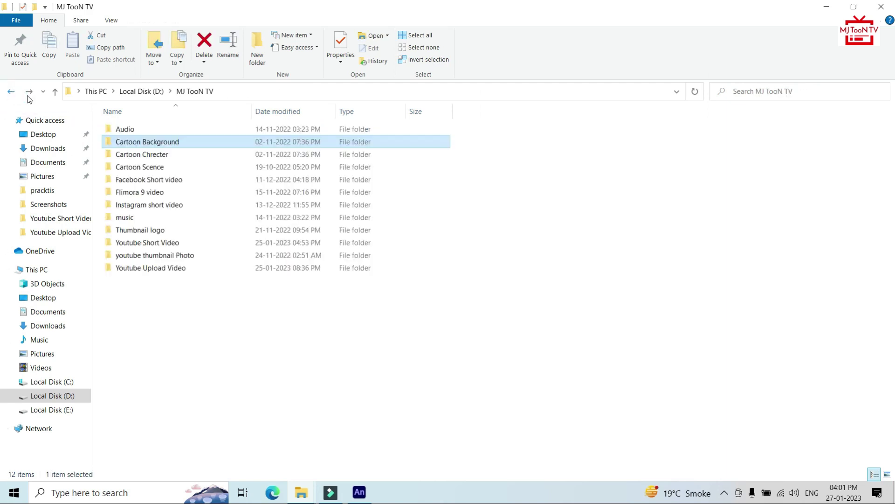
pyautogui.doubleClick(120, 128)
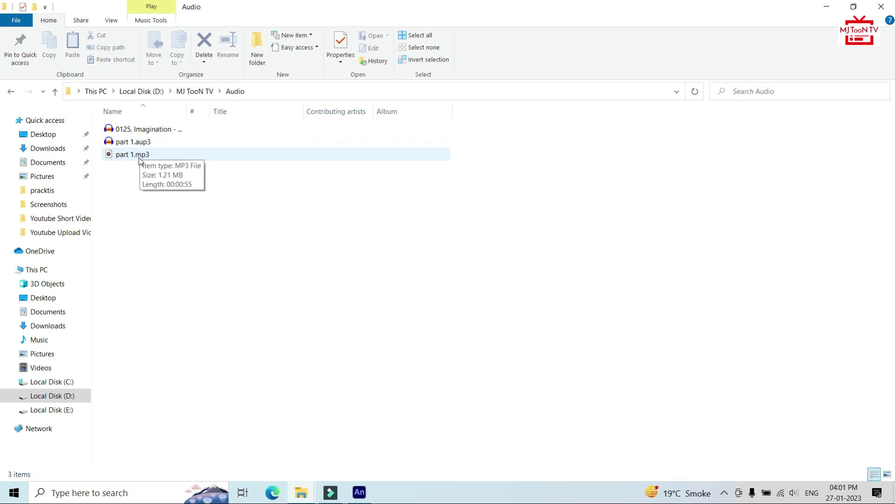
pyautogui.doubleClick(140, 142)
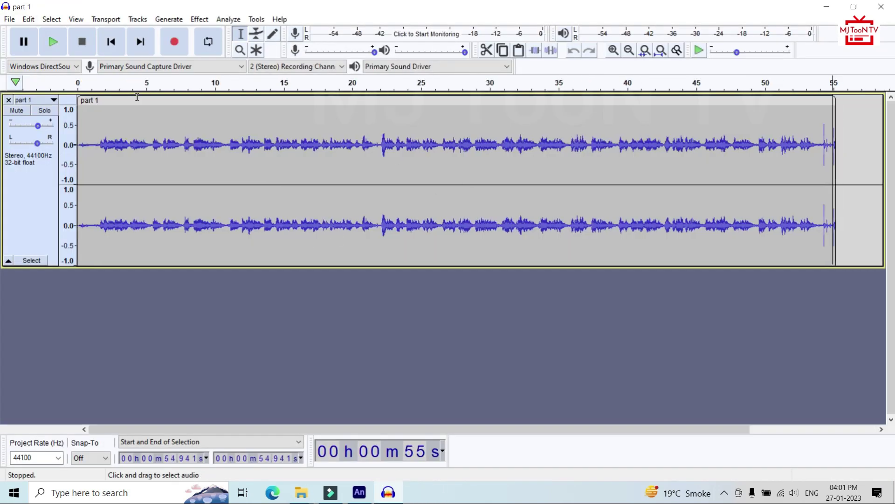
# Step: Play the part 1 track from the current cursor position
pyautogui.click(52, 44)
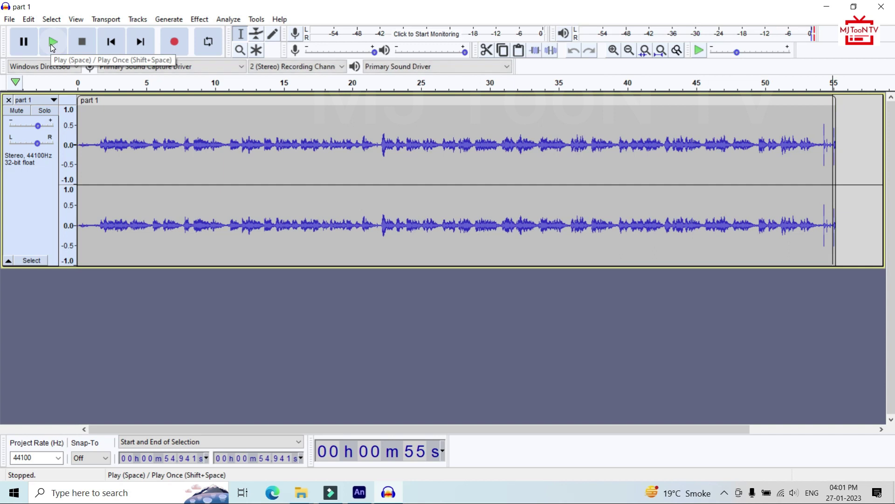
pyautogui.click(52, 44)
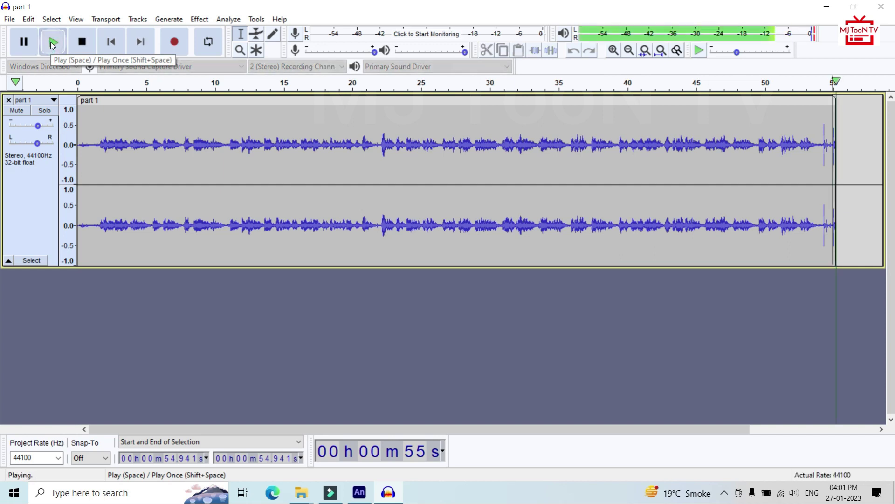
pyautogui.click(52, 43)
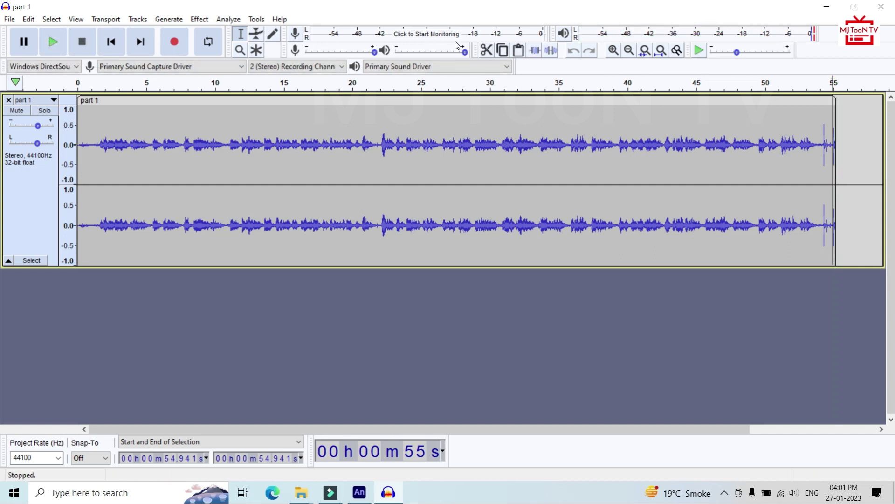
# Step: Try to play the track from the beginning by defining a looping region between 0 and about 55 seconds
pyautogui.moveTo(834, 86); pyautogui.dragTo(78, 87)
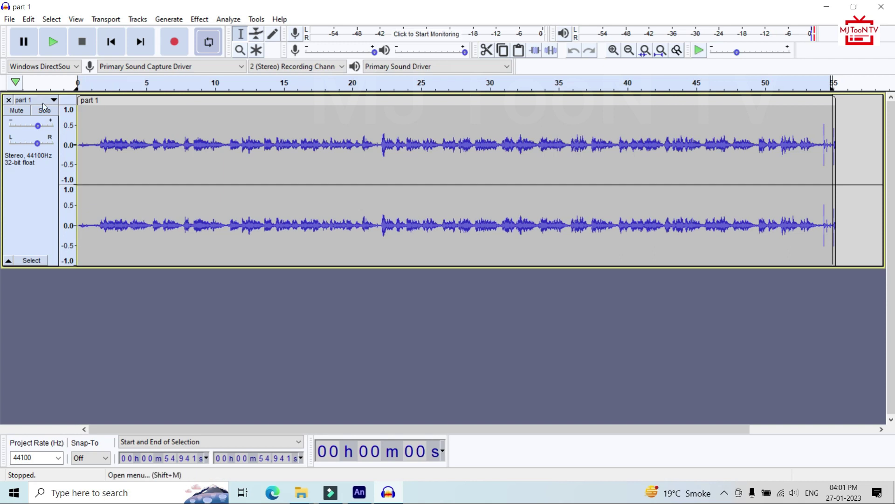
pyautogui.click(49, 39)
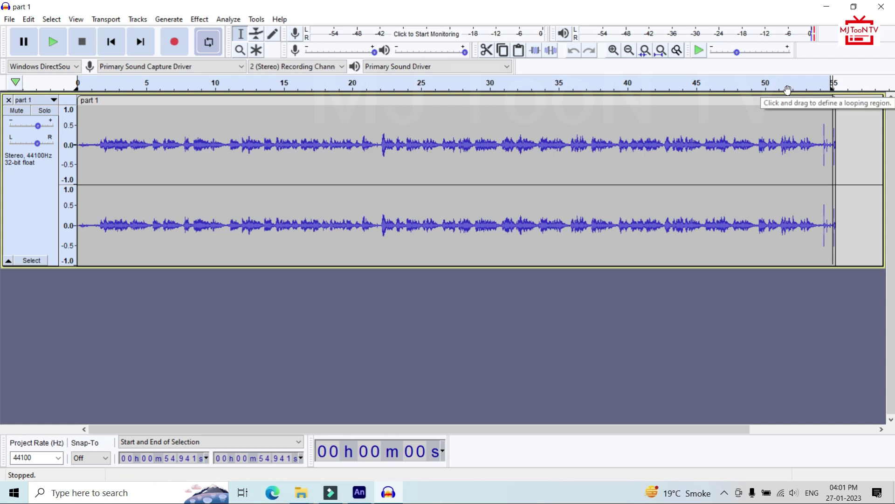
pyautogui.moveTo(834, 85); pyautogui.dragTo(75, 112)
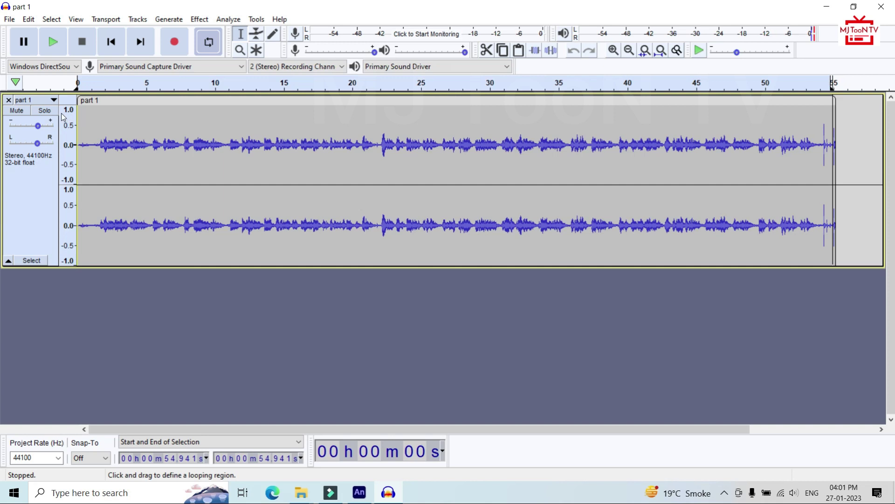
pyautogui.click(57, 48)
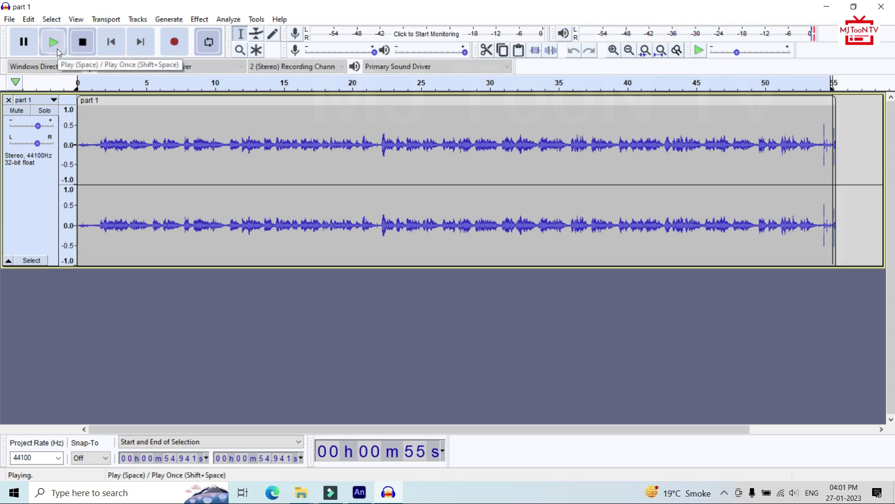
pyautogui.click(56, 44)
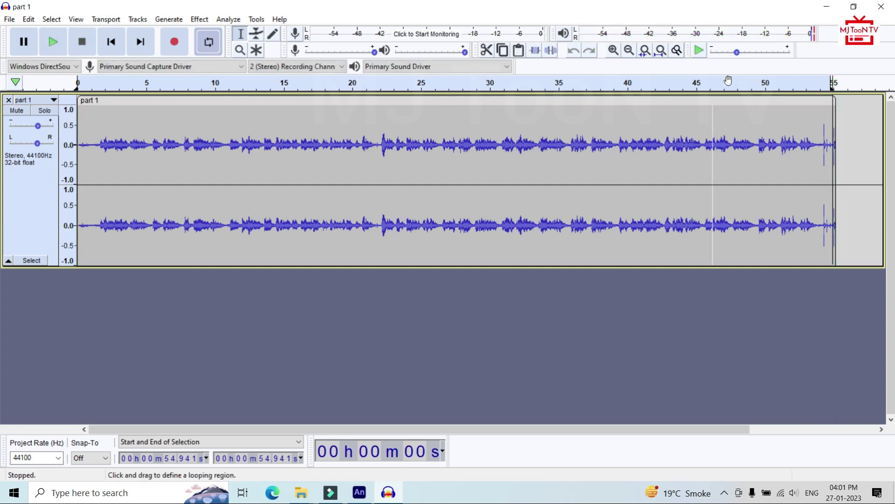
pyautogui.click(834, 90)
pyautogui.moveTo(872, 106); pyautogui.dragTo(845, 89)
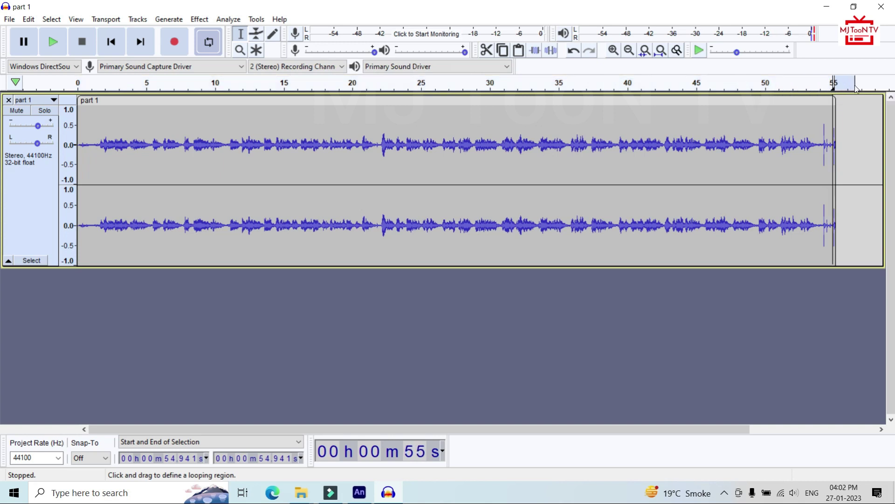
# Step: Select the entire part 1 track in the waveform and play it from the start
pyautogui.moveTo(838, 133); pyautogui.dragTo(836, 135)
pyautogui.click(837, 135)
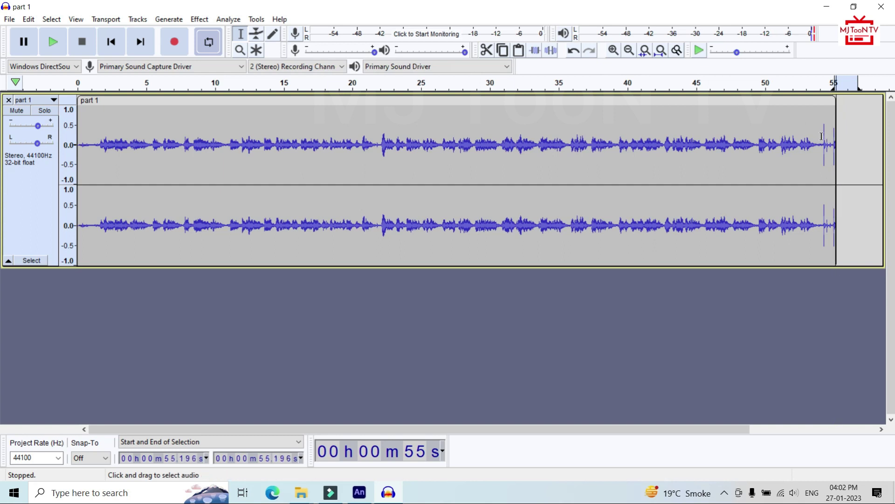
pyautogui.moveTo(838, 136); pyautogui.dragTo(42, 177)
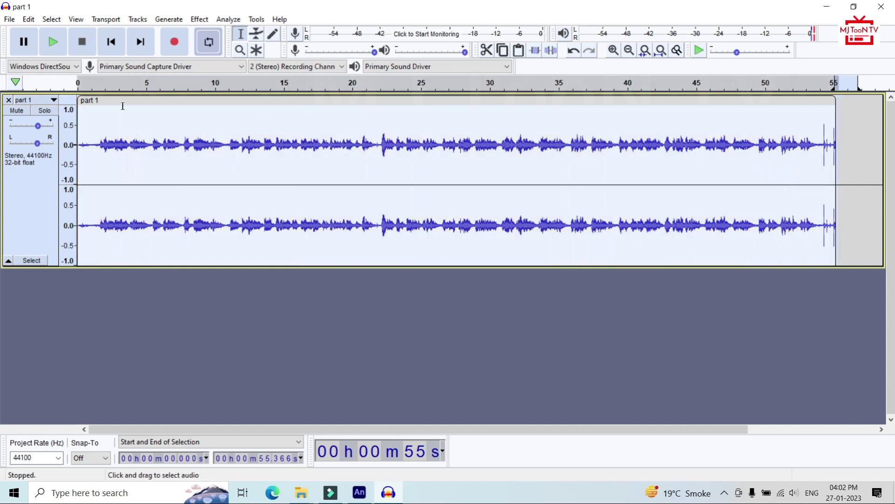
pyautogui.click(55, 41)
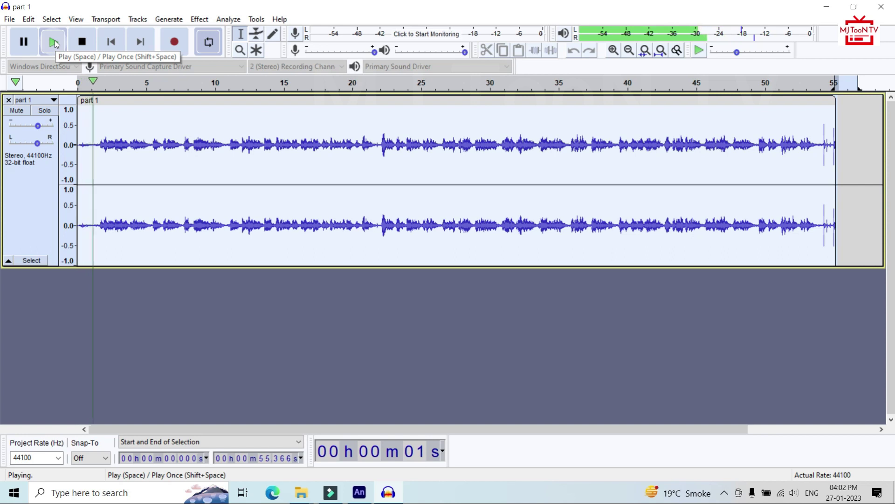
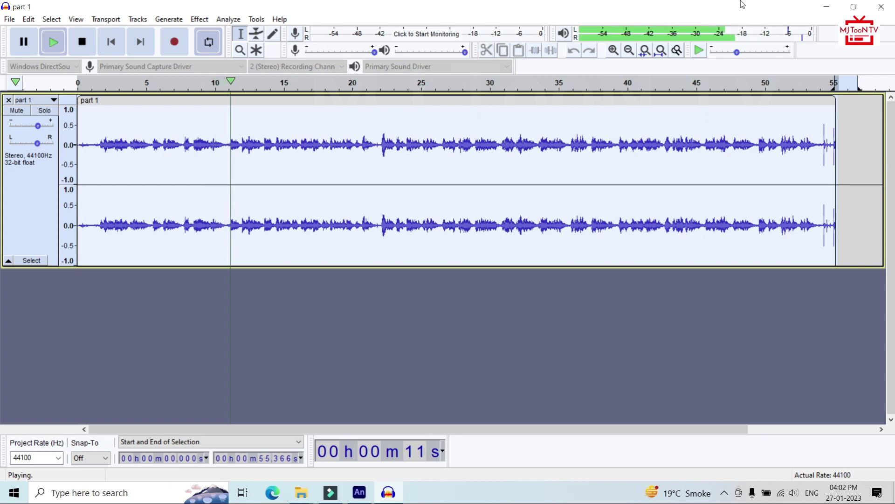
# Step: Close the part 1 audio project and save its changes
pyautogui.click(883, 6)
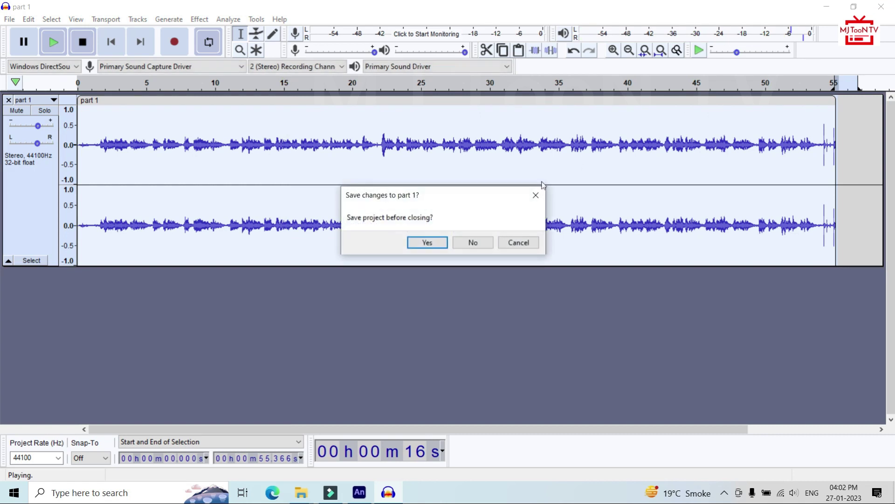
pyautogui.click(537, 196)
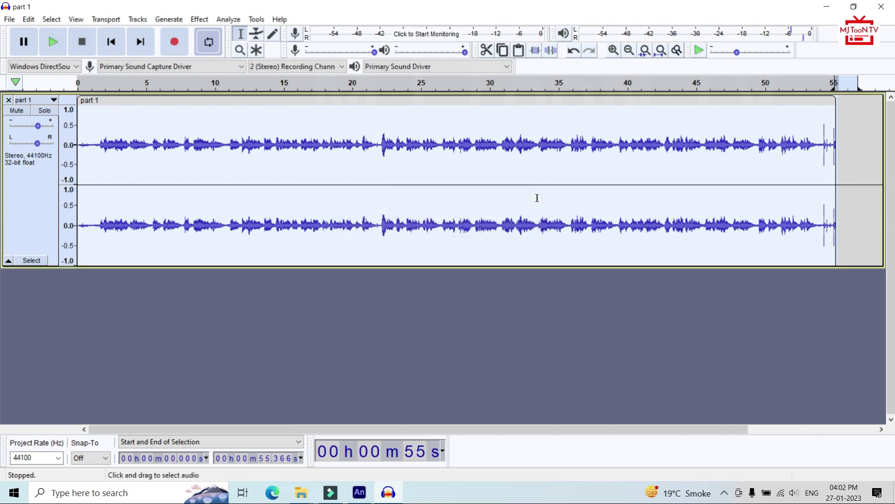
pyautogui.click(883, 6)
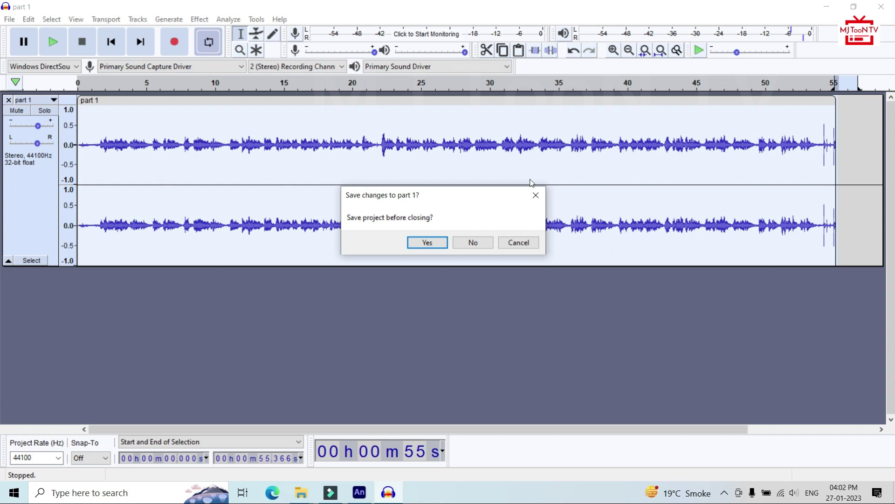
pyautogui.click(430, 246)
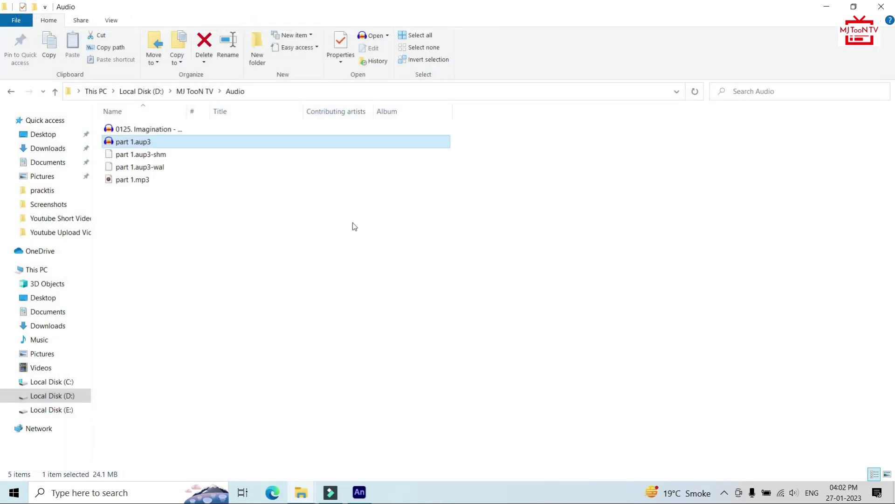
# Step: Open part 1.mp3 from the Audio folder in the music player, and close the player
pyautogui.doubleClick(131, 156)
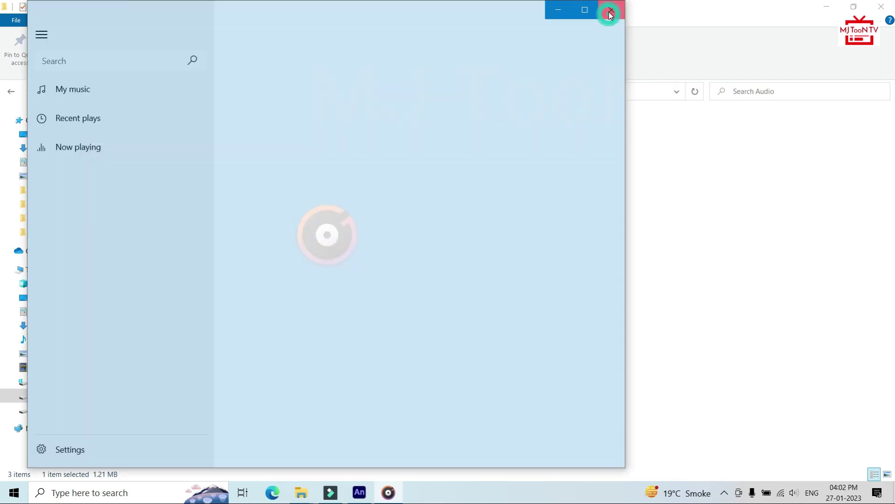
pyautogui.click(611, 10)
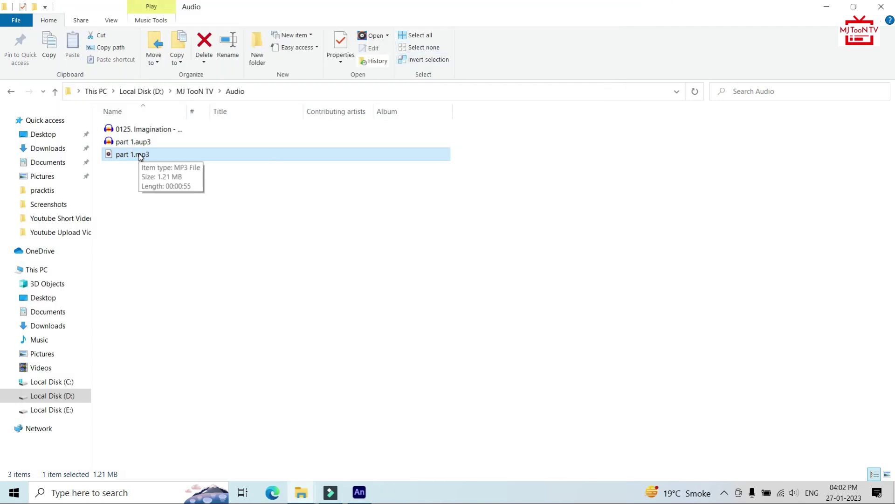
# Step: Switch to Adobe Animate and add a new layer above lip_sync in the Face symbol's timeline
pyautogui.moveTo(139, 155); pyautogui.dragTo(359, 498)
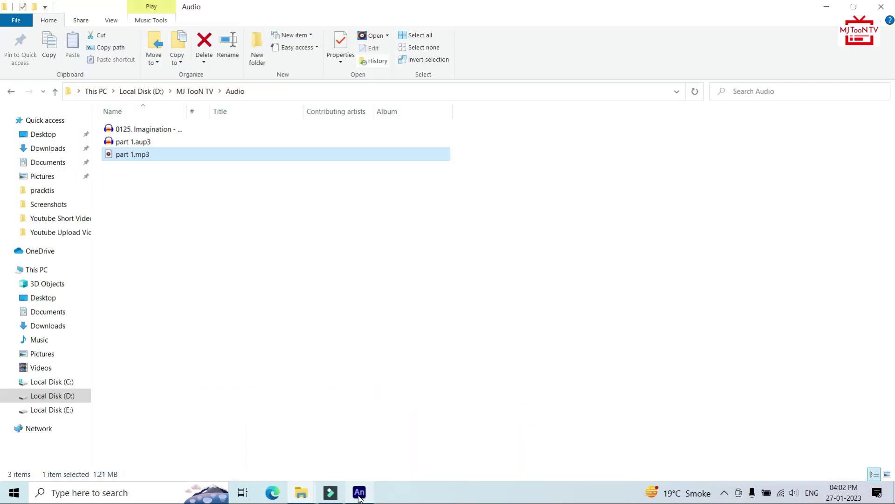
pyautogui.click(360, 493)
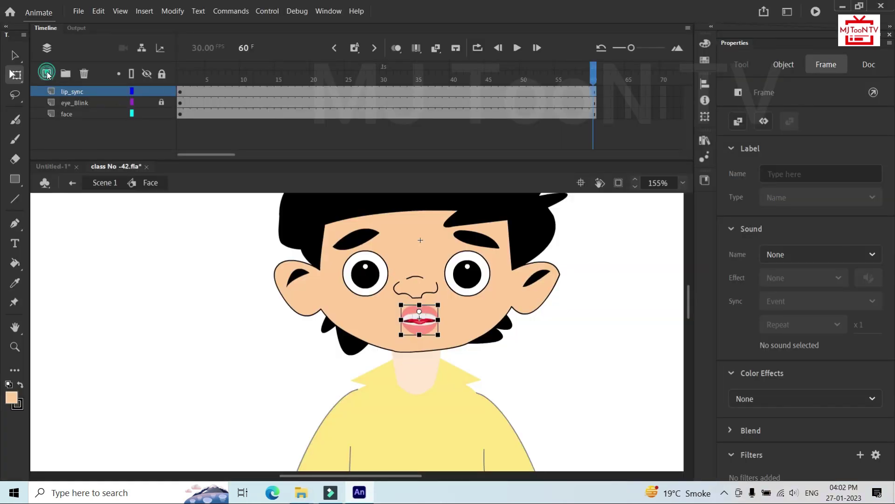
pyautogui.click(46, 73)
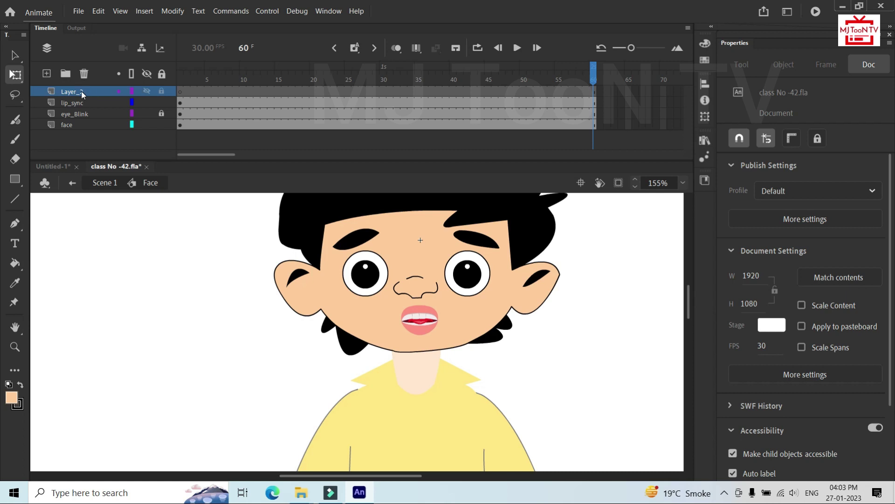
# Step: Rename the new layer audio and bring part 1.mp3 from the Audio folder onto it, starting at frame 1
pyautogui.doubleClick(82, 91)
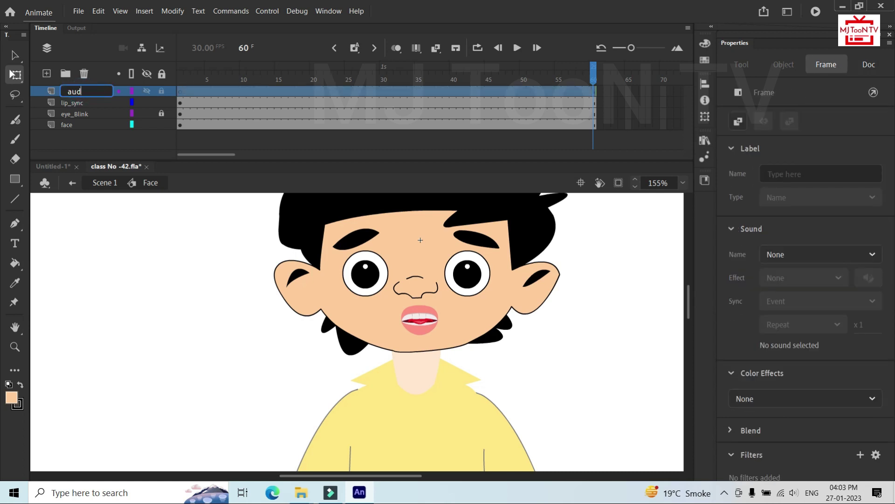
pyautogui.press('Return')
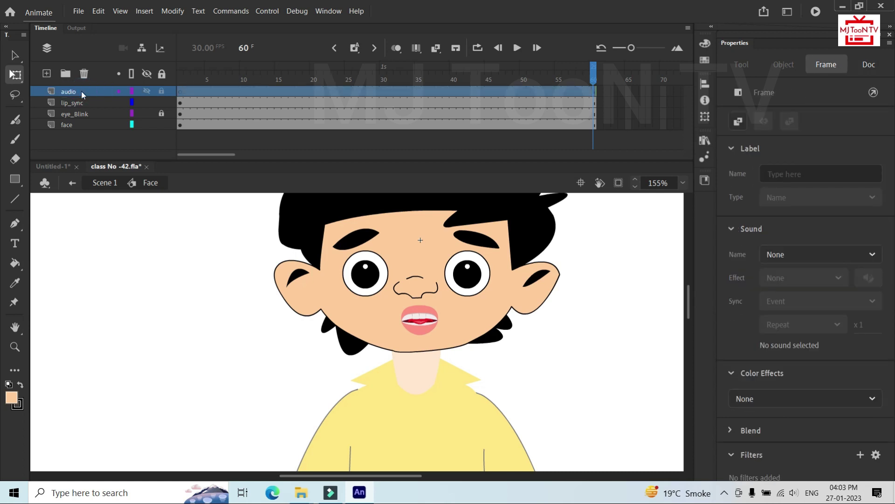
pyautogui.click(181, 91)
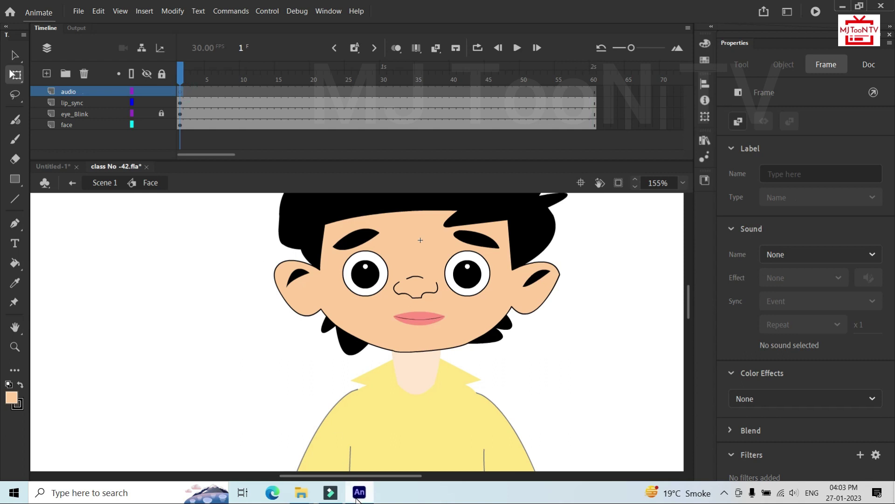
pyautogui.moveTo(298, 499)
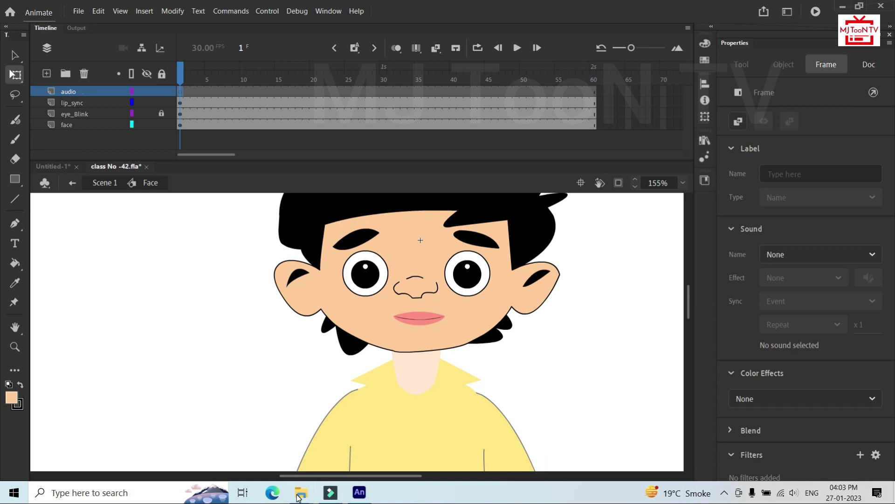
pyautogui.click(256, 462)
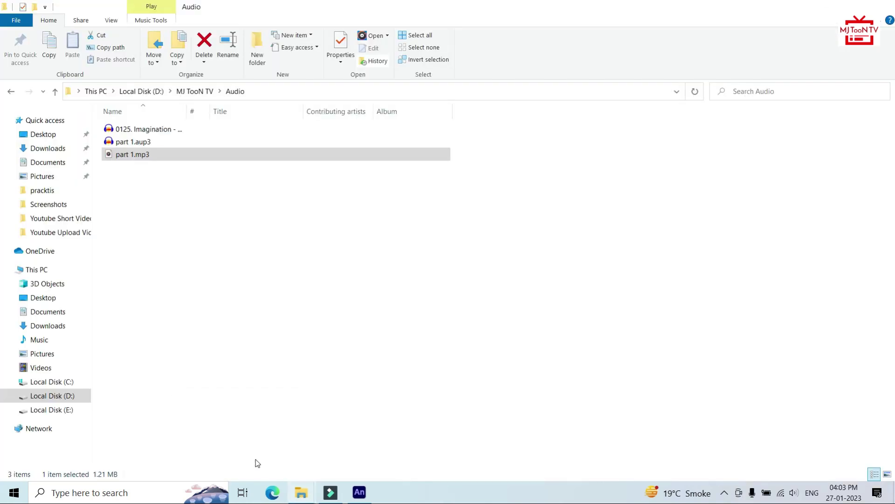
pyautogui.moveTo(125, 161); pyautogui.dragTo(370, 363)
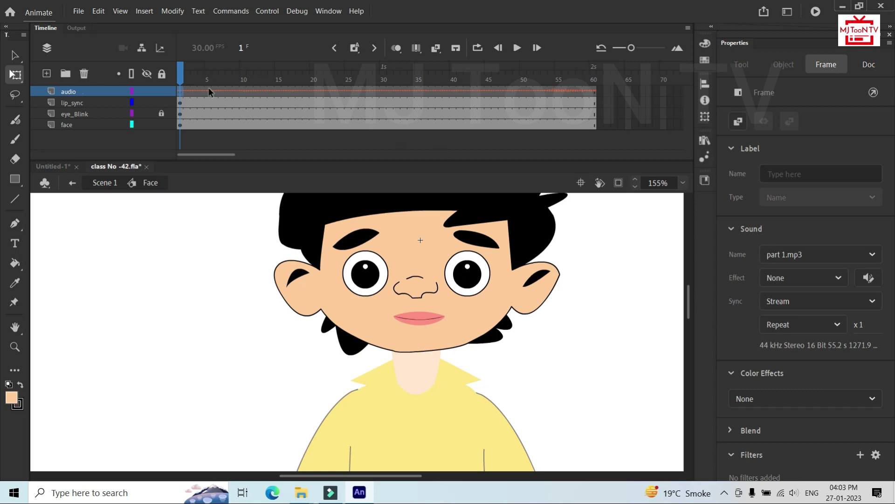
# Step: Extend the frames of all four layers in the Face timeline to frame 300
pyautogui.moveTo(180, 69); pyautogui.dragTo(542, 74)
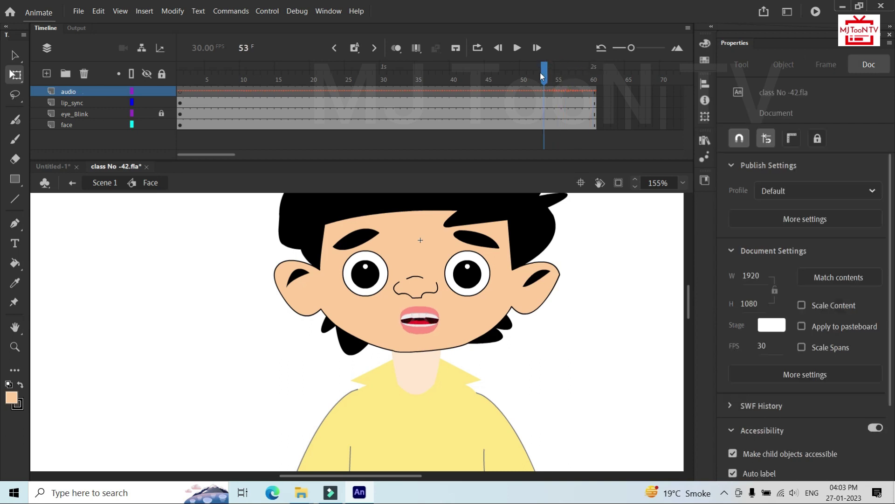
pyautogui.moveTo(225, 156); pyautogui.dragTo(460, 167)
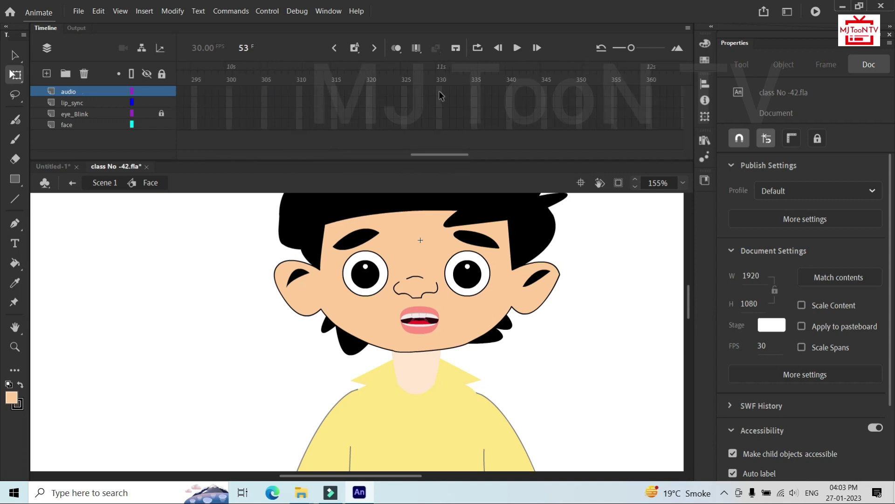
pyautogui.moveTo(229, 96); pyautogui.dragTo(230, 140)
pyautogui.press('F5')
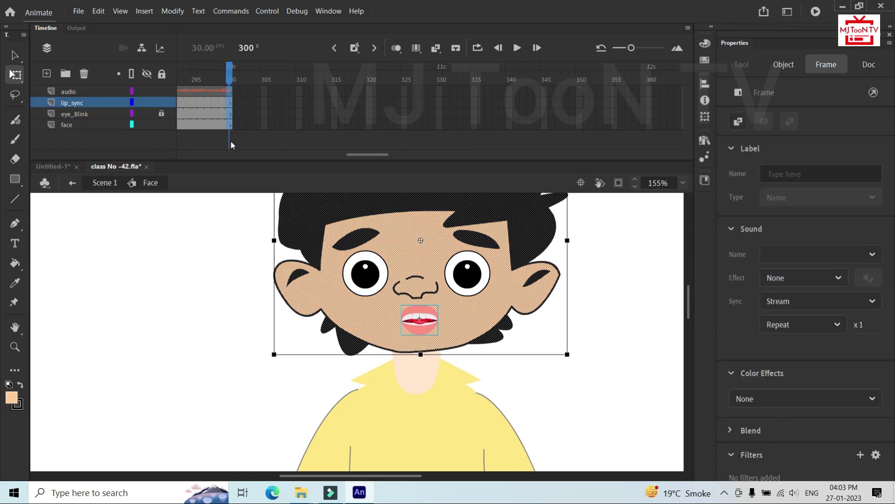
# Step: Play the extended Face timeline and examine the waveform for where the speech begins
pyautogui.moveTo(370, 152); pyautogui.dragTo(177, 170)
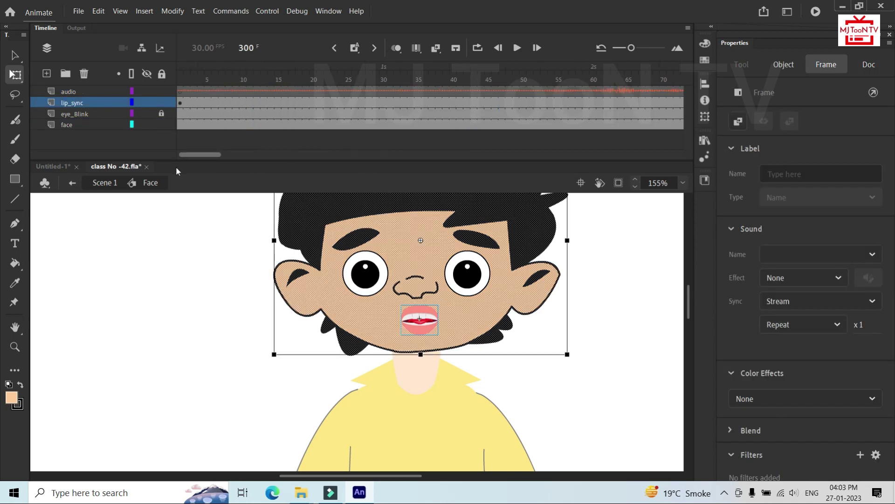
pyautogui.click(516, 48)
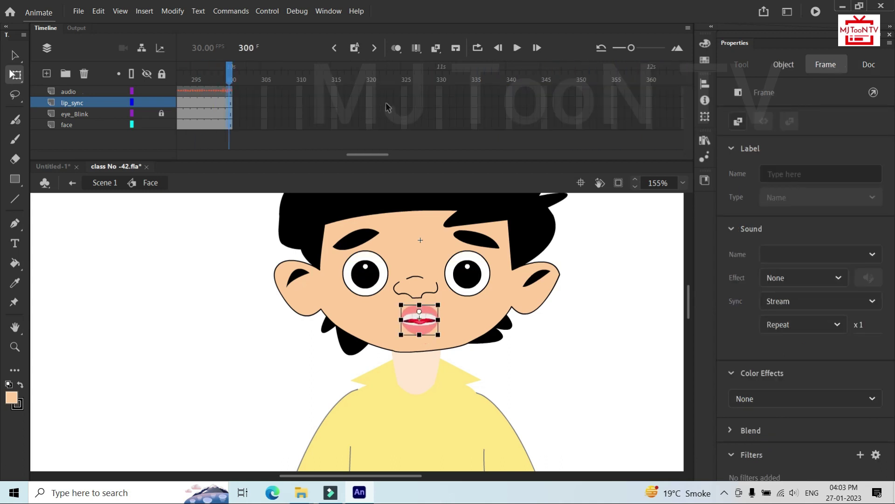
pyautogui.moveTo(364, 160); pyautogui.dragTo(187, 173)
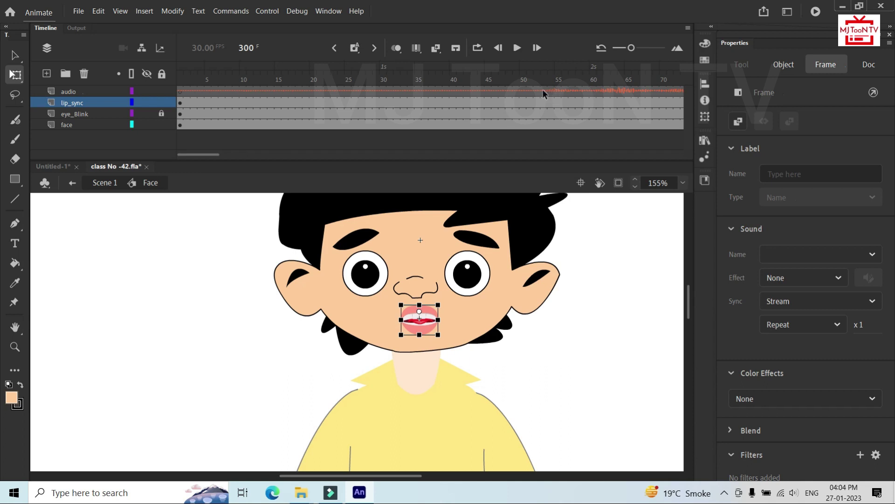
# Step: Lock the face layer, leaving the eye_Blink layer locked as well
pyautogui.click(180, 113)
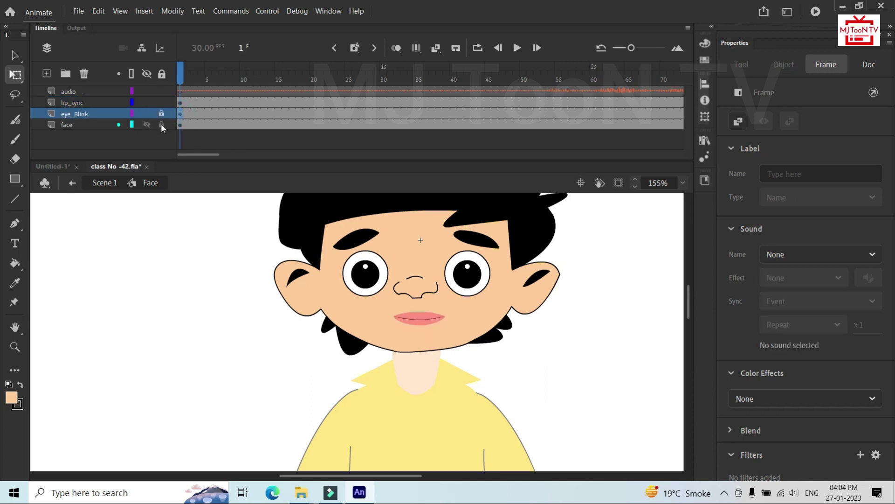
pyautogui.click(160, 124)
pyautogui.click(162, 113)
# Step: Set the mouth graphic at frame 1 of the lip_sync layer to play a single frame
pyautogui.click(180, 102)
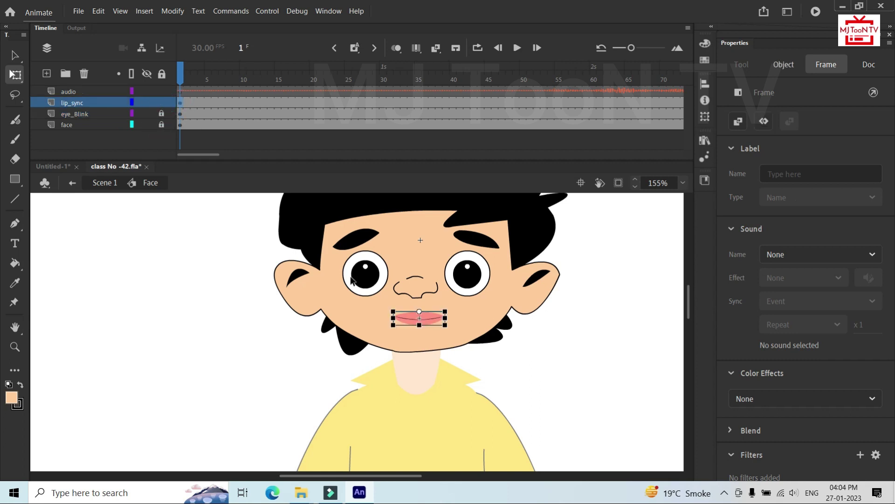
pyautogui.click(434, 319)
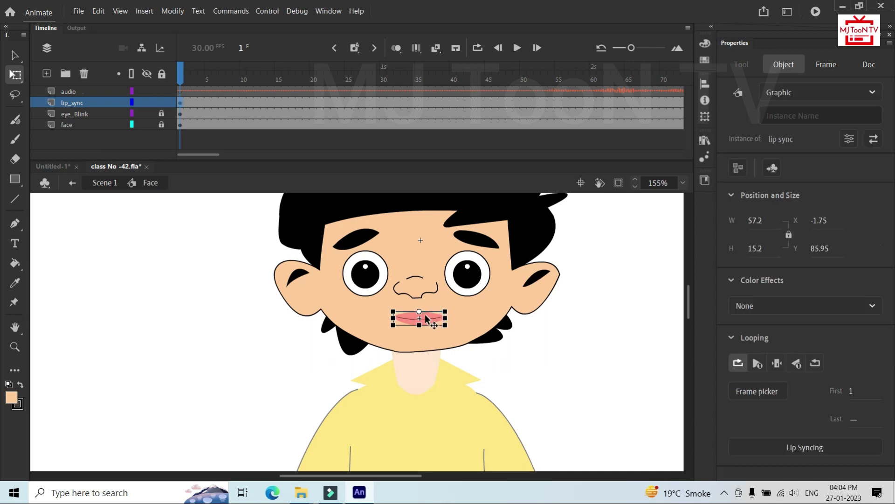
pyautogui.click(776, 364)
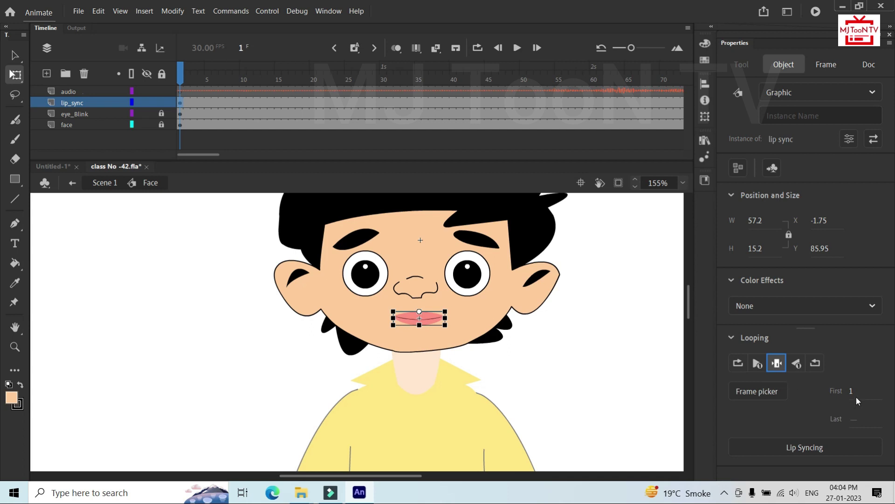
# Step: Insert a keyframe at frame 51 on the lip_sync layer and set the mouth graphic's first frame to 5
pyautogui.click(530, 102)
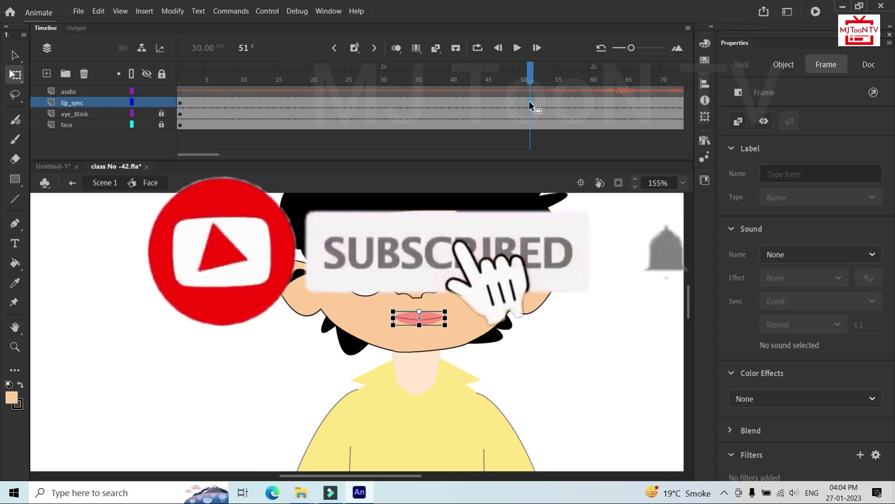
pyautogui.press('F6')
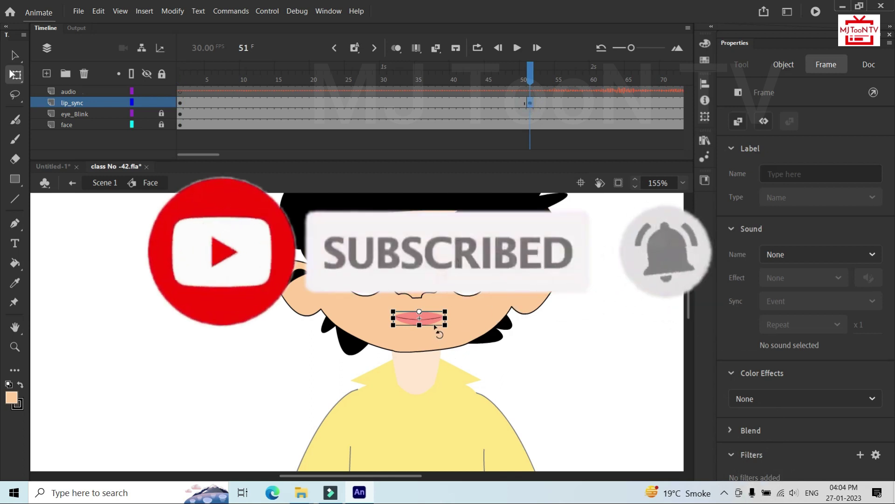
pyautogui.click(432, 318)
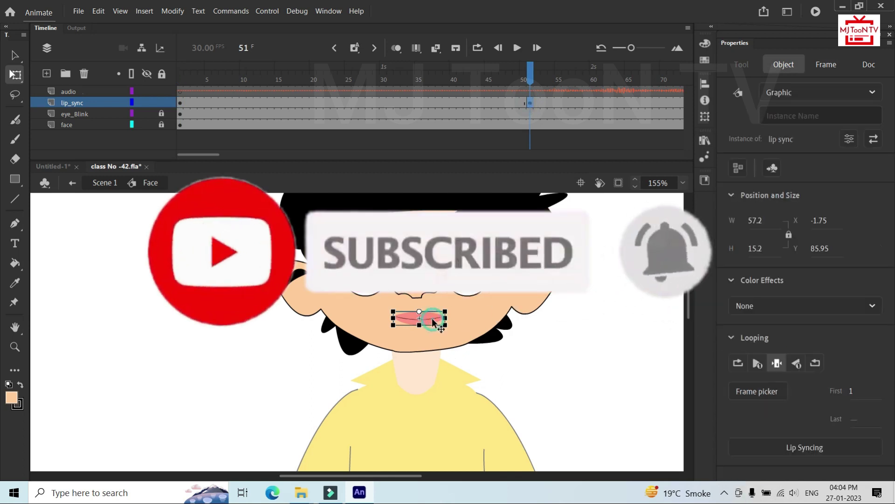
pyautogui.click(851, 390)
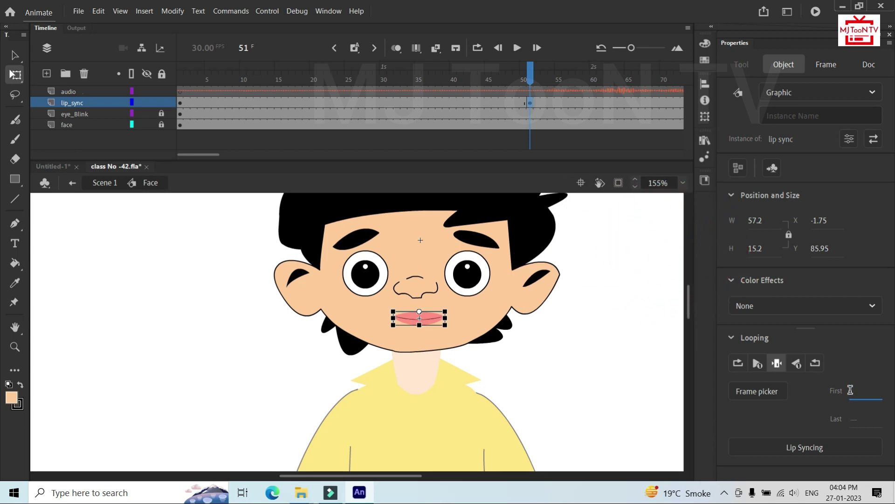
pyautogui.write('5')
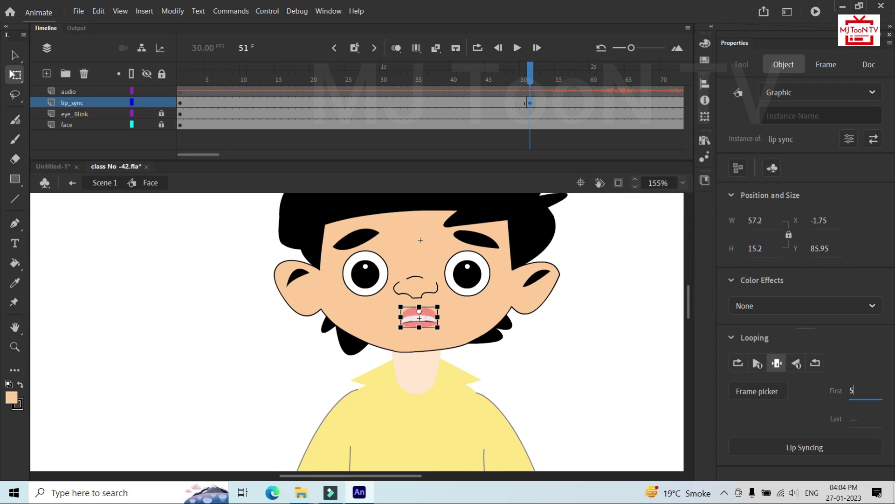
# Step: Play the timeline from frame 51 and scrub through it to check the single-frame mouth against the audio
pyautogui.moveTo(188, 152); pyautogui.dragTo(209, 158)
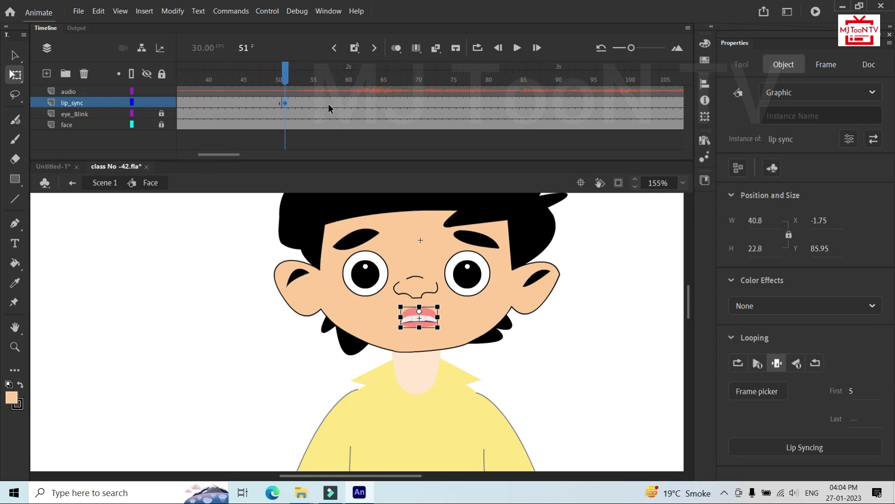
pyautogui.click(517, 48)
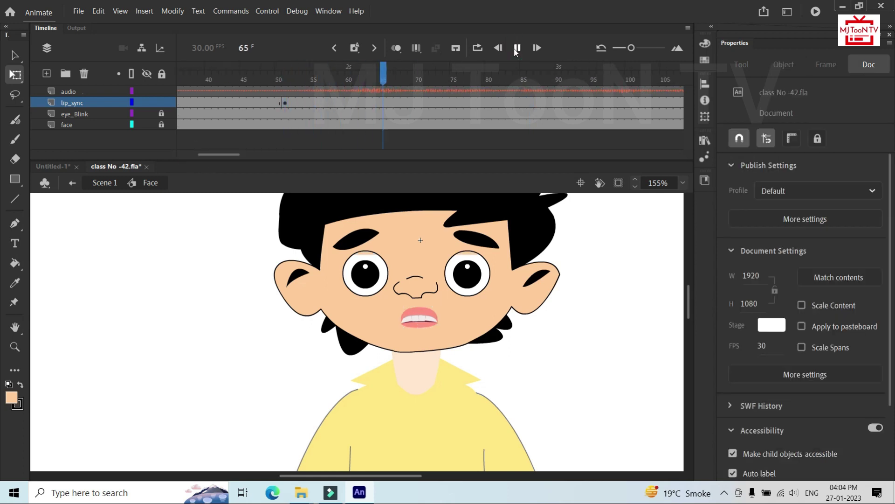
pyautogui.click(517, 47)
pyautogui.moveTo(570, 79); pyautogui.dragTo(432, 77)
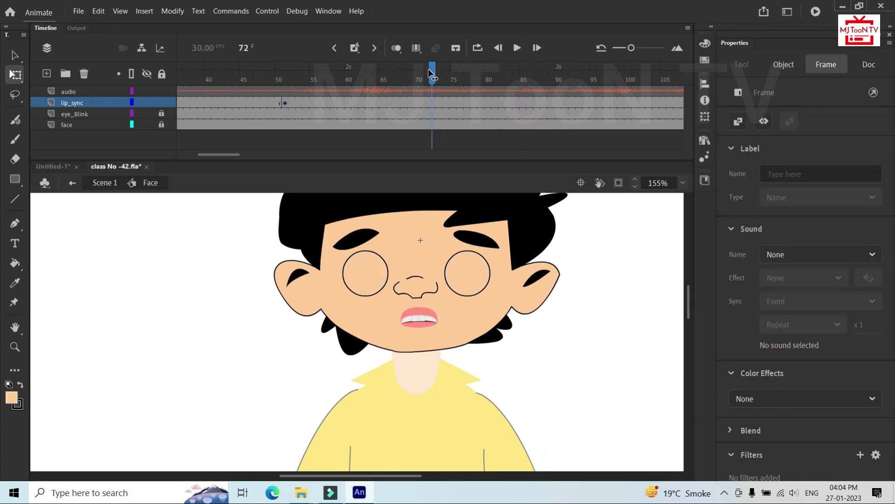
# Step: Switch the mouth graphic at frame 51 of the lip_sync layer to looping playback
pyautogui.click(284, 102)
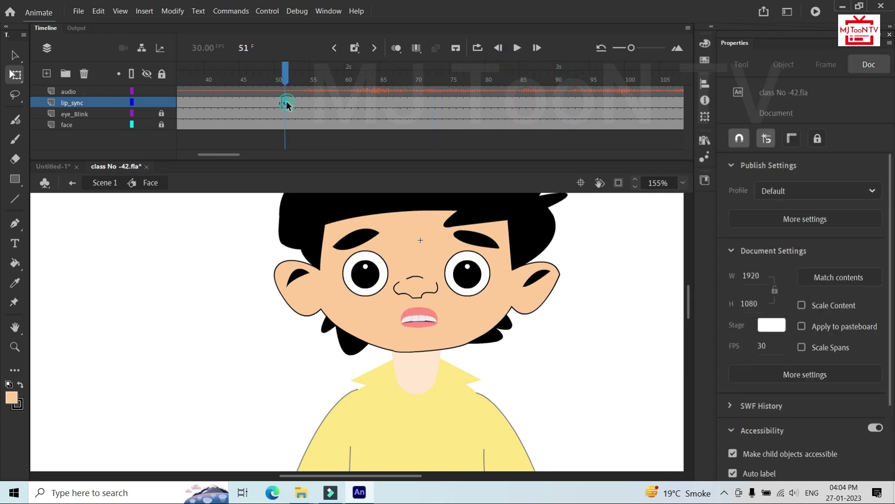
pyautogui.click(423, 320)
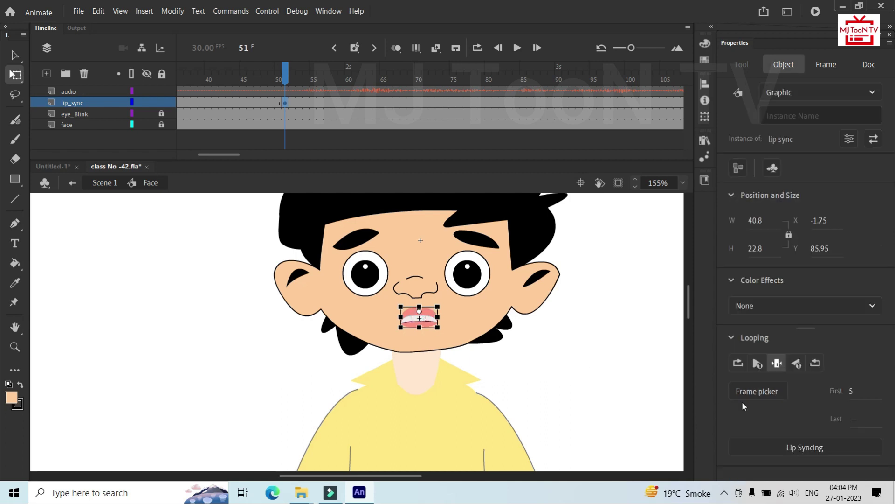
pyautogui.click(739, 363)
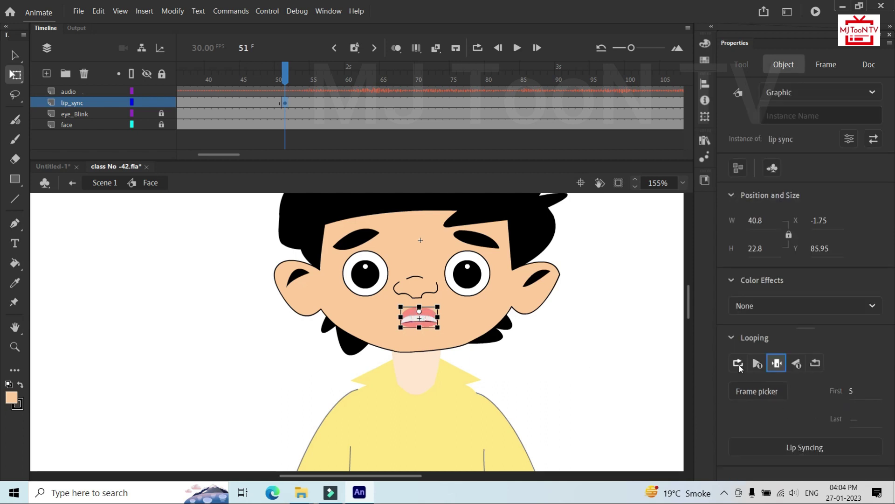
# Step: Play the looping mouth from frame 51 twice, returning the playhead to frame 51 each time
pyautogui.click(518, 48)
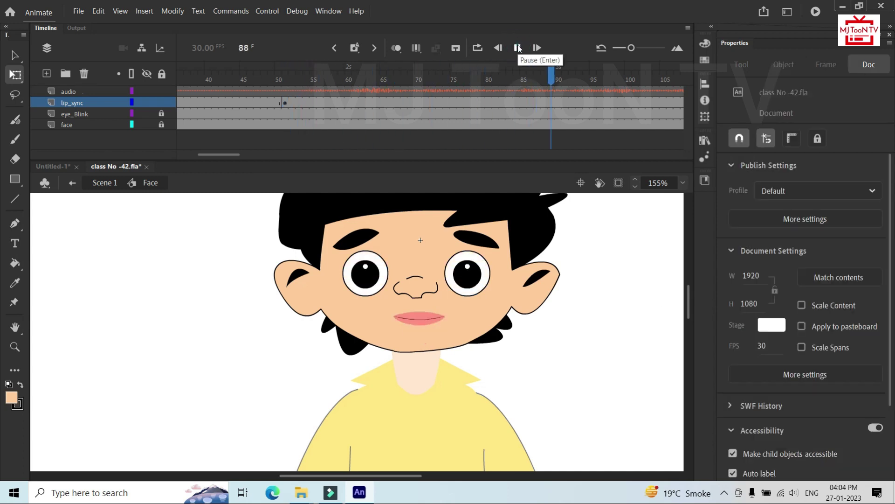
pyautogui.moveTo(672, 78); pyautogui.dragTo(286, 89)
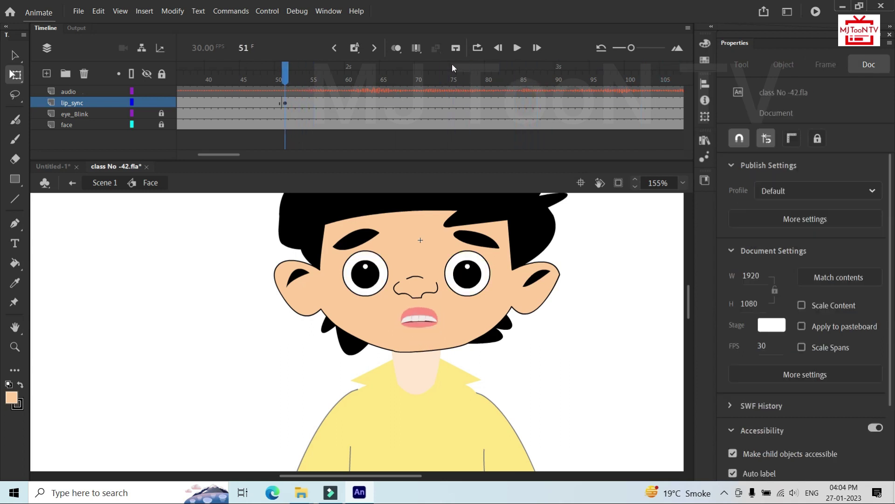
pyautogui.click(517, 48)
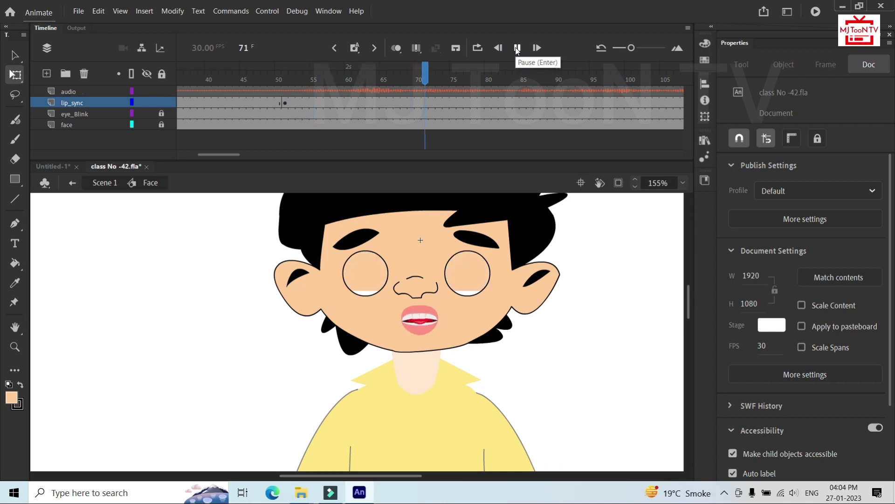
pyautogui.click(516, 48)
pyautogui.moveTo(558, 78); pyautogui.dragTo(284, 101)
# Step: Set the mouth graphic at frame 51 back to single-frame playback
pyautogui.click(284, 103)
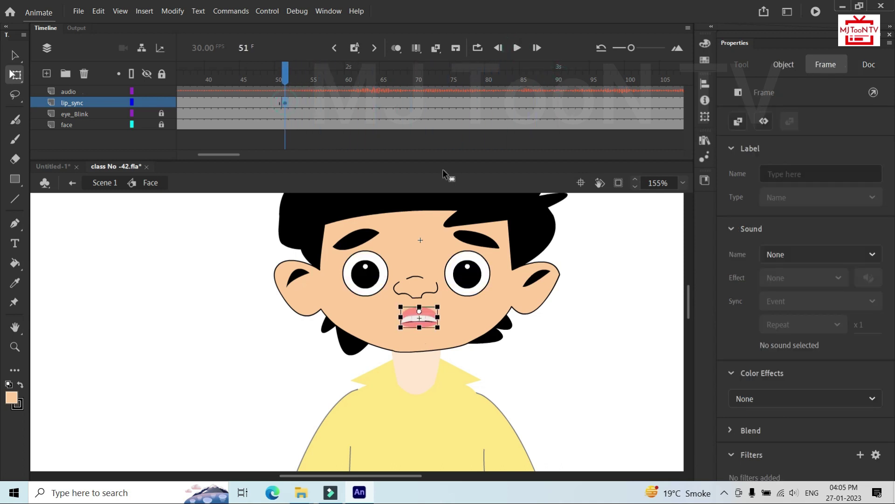
pyautogui.click(418, 320)
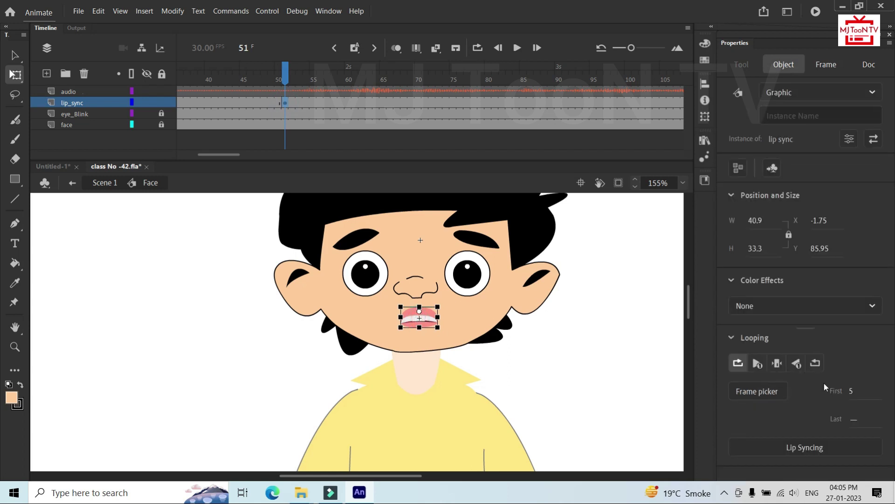
pyautogui.click(777, 365)
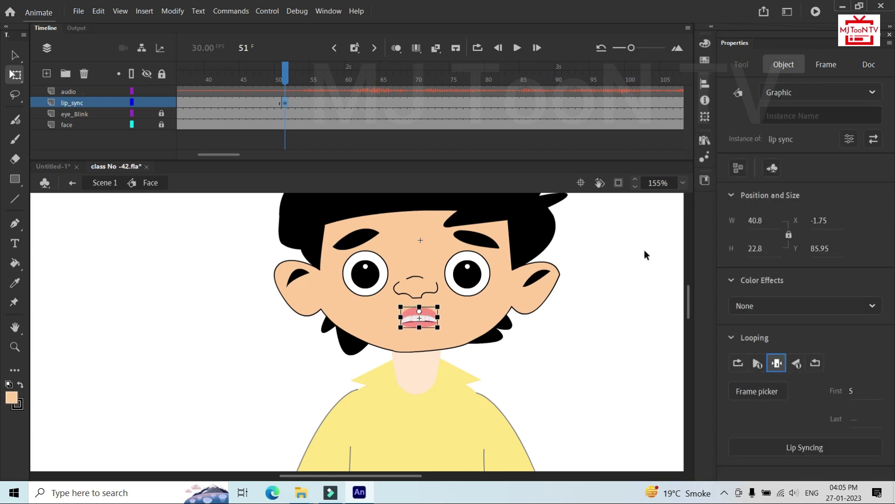
# Step: Add a lip_sync keyframe at frame 58 and set its mouth graphic's first frame to 10
pyautogui.click(337, 102)
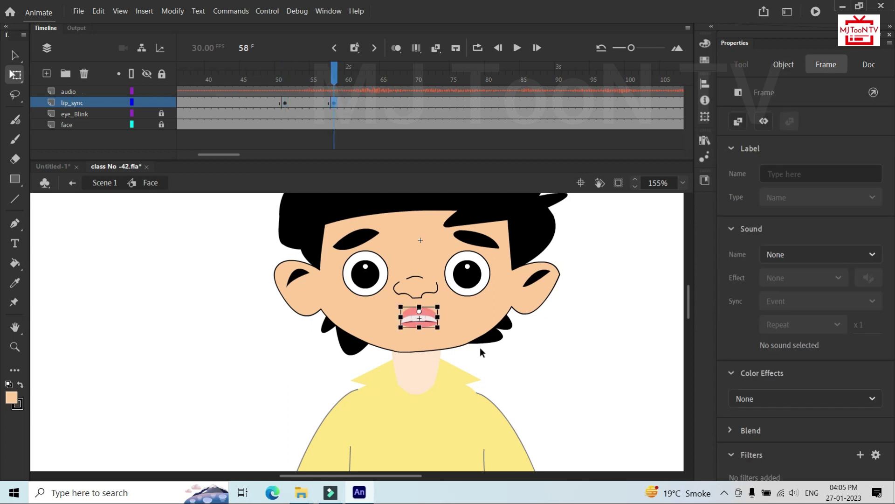
pyautogui.click(430, 325)
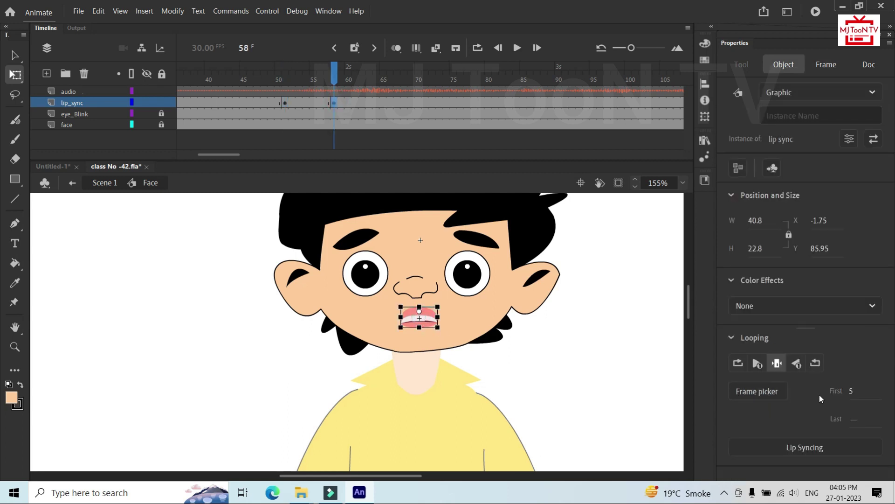
pyautogui.click(851, 390)
pyautogui.write('10')
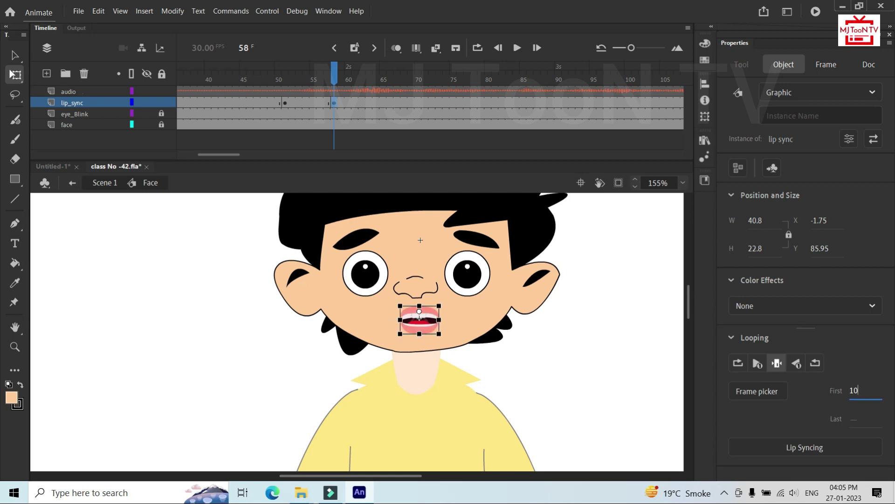
# Step: Add a lip_sync keyframe at frame 63 with the mouth graphic looping from first frame 15
pyautogui.click(370, 102)
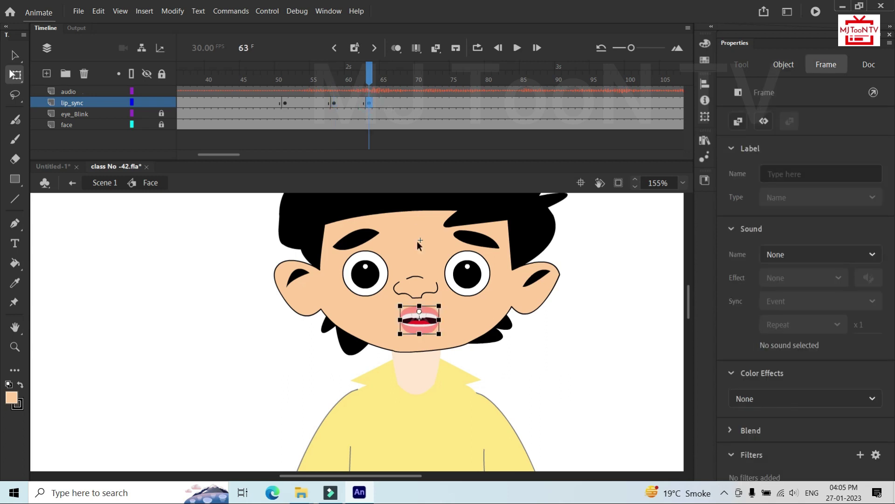
pyautogui.click(430, 320)
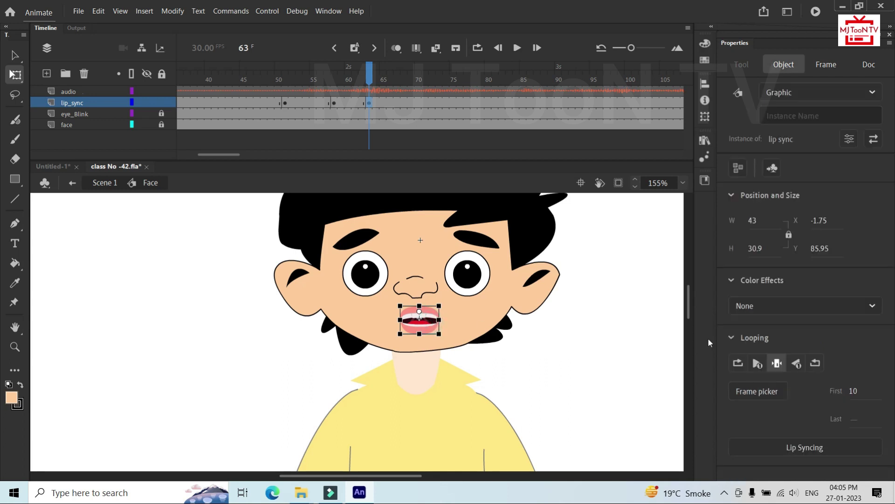
pyautogui.click(852, 390)
pyautogui.press('BackSpace')
pyautogui.write('5')
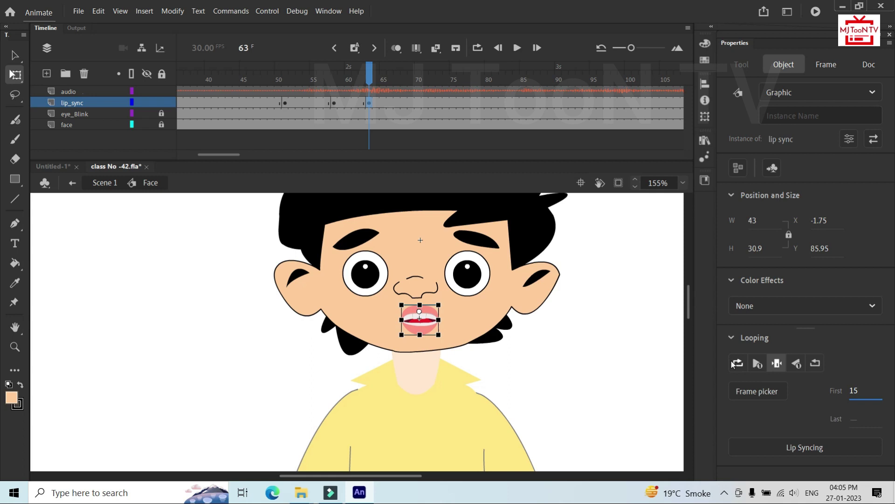
pyautogui.click(736, 364)
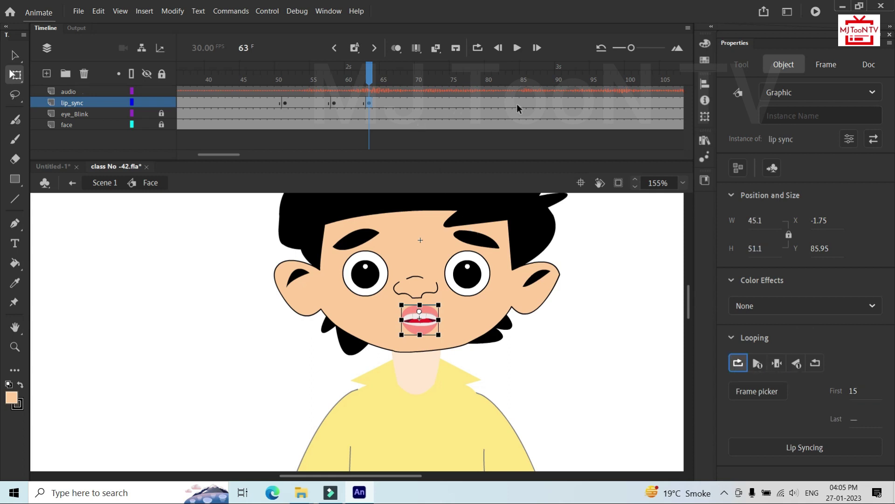
# Step: Play and scrub the timeline past frame 63 to find the next pause in the audio
pyautogui.click(505, 102)
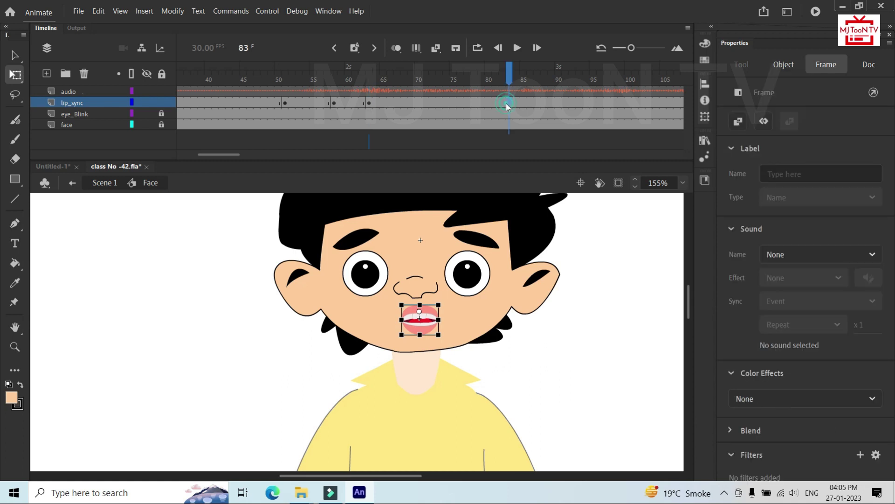
pyautogui.click(508, 66)
pyautogui.moveTo(508, 66); pyautogui.dragTo(473, 70)
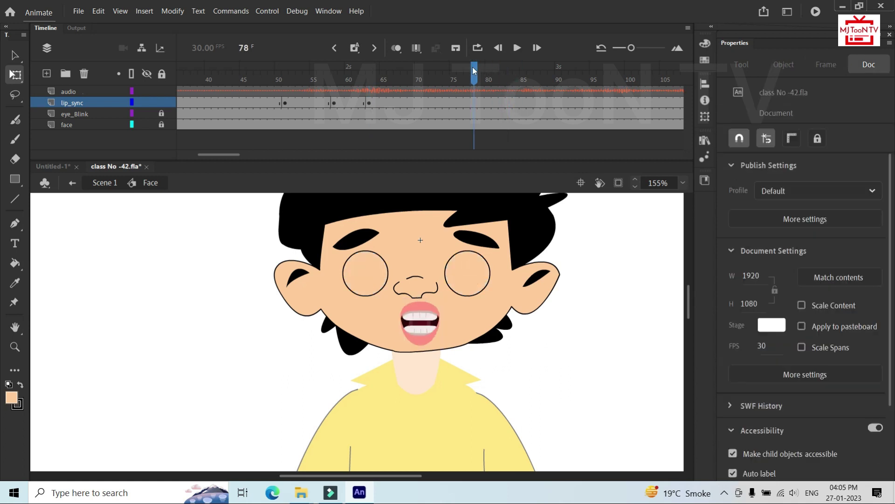
pyautogui.click(517, 48)
pyautogui.click(517, 48)
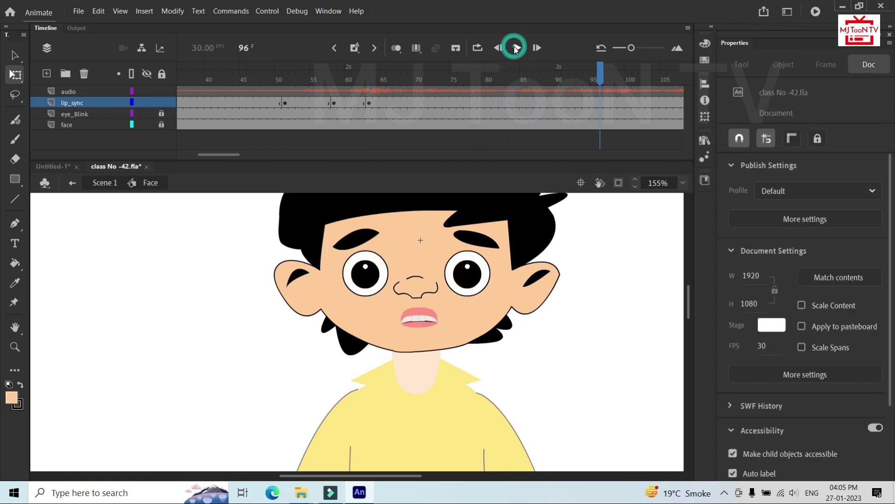
pyautogui.moveTo(601, 74); pyautogui.dragTo(369, 79)
pyautogui.click(517, 47)
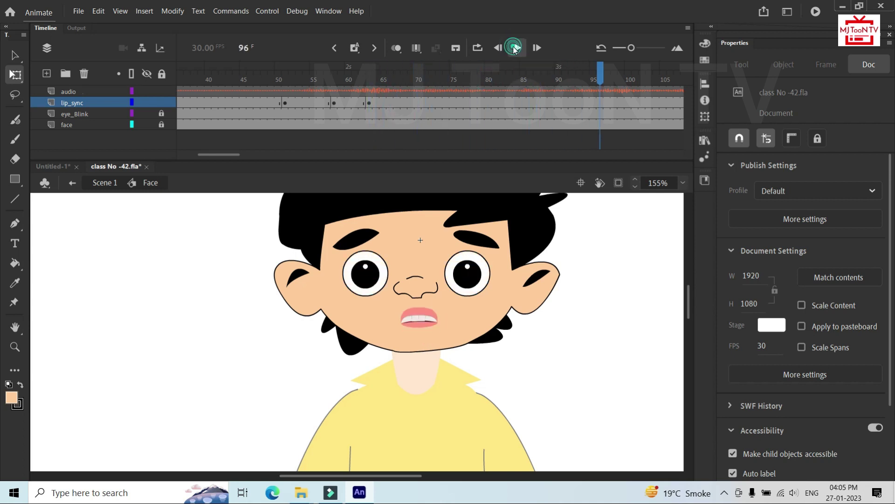
pyautogui.click(517, 47)
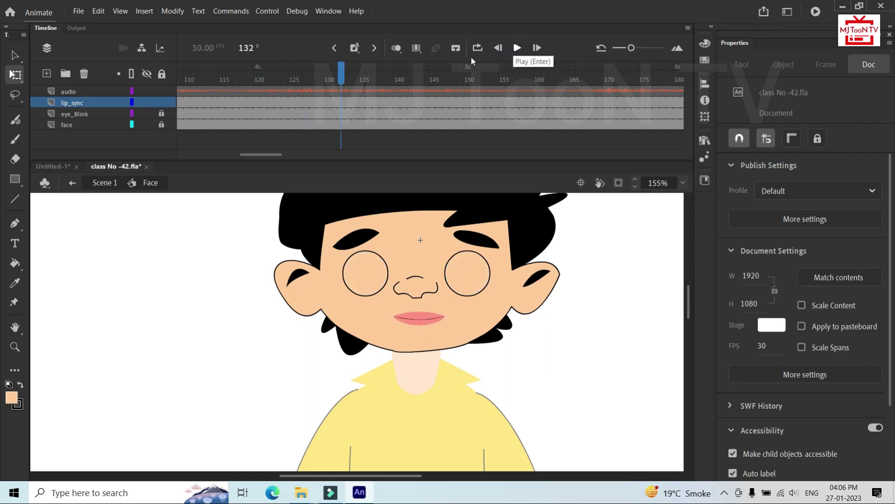
# Step: Add a lip_sync keyframe at frame 112 and set its mouth graphic's first frame to 1
pyautogui.moveTo(339, 74); pyautogui.dragTo(204, 91)
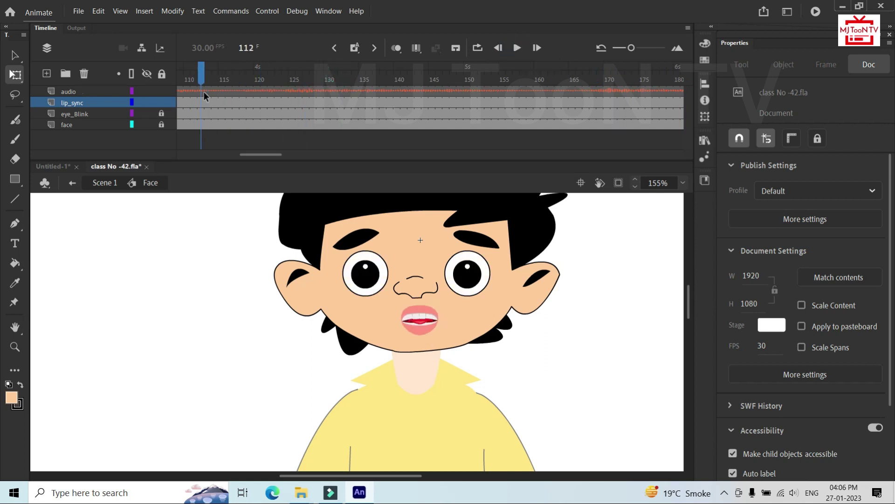
pyautogui.click(202, 103)
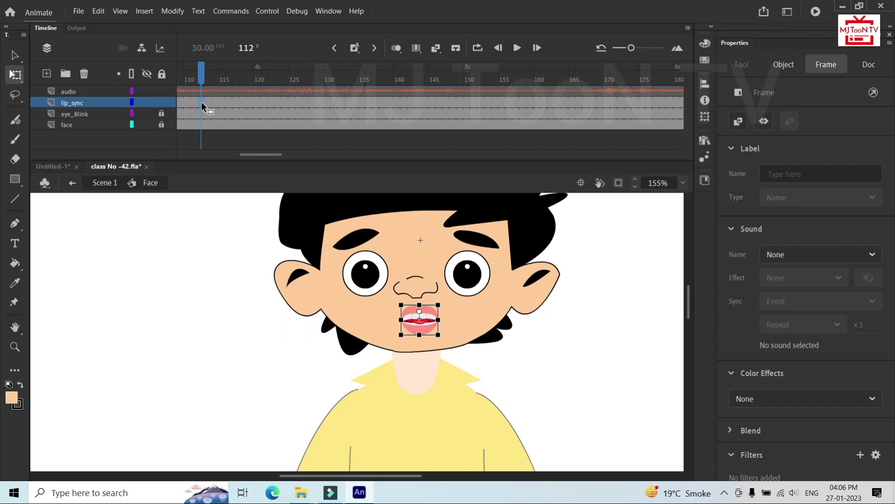
pyautogui.click(413, 318)
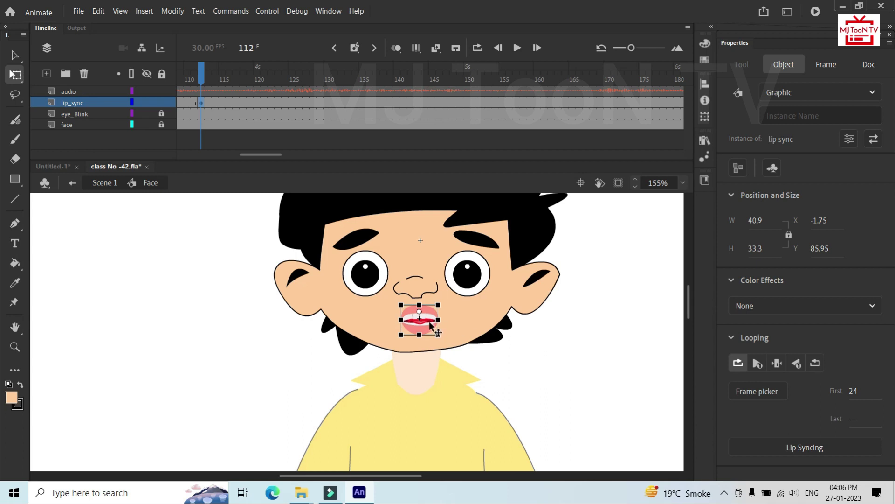
pyautogui.click(853, 390)
pyautogui.write('1')
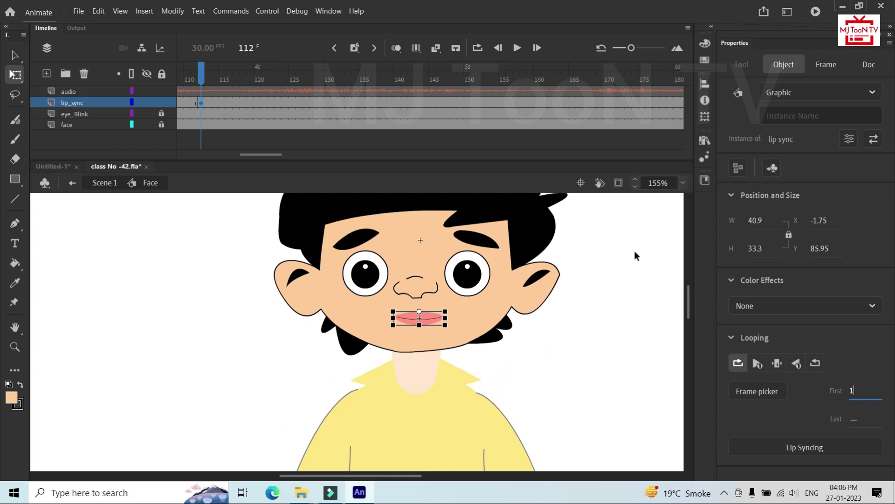
# Step: Add a lip_sync keyframe at frame 117 with the mouth graphic looping from first frame 5
pyautogui.click(235, 103)
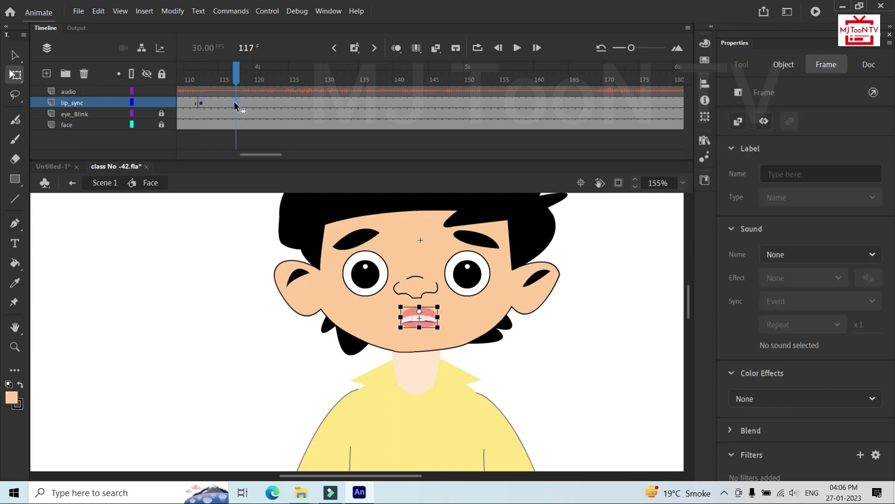
pyautogui.press('F6')
pyautogui.click(408, 313)
pyautogui.click(851, 390)
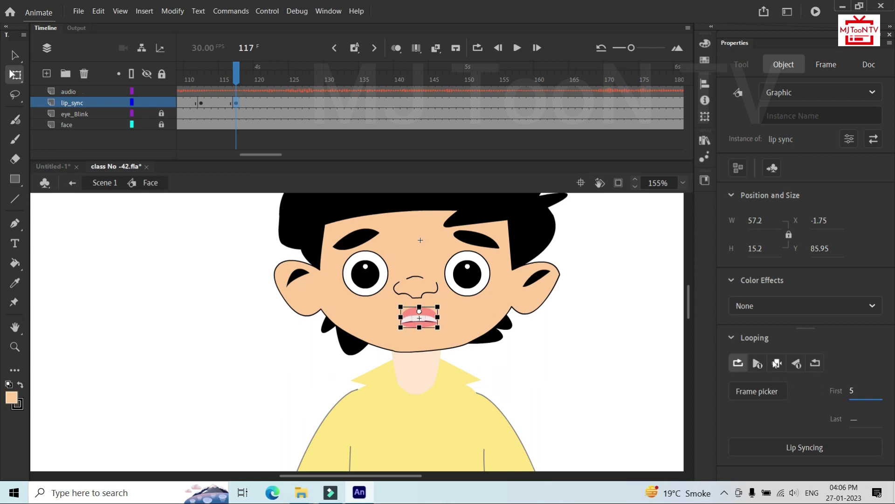
pyautogui.click(738, 363)
# Step: Switch the mouth graphic at frame 112 to single-frame playback and recheck that keyframe's looping setting
pyautogui.click(201, 103)
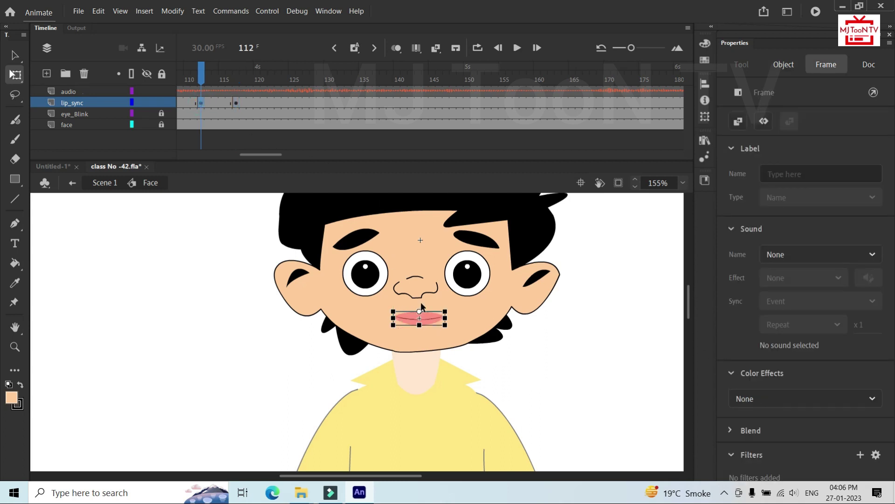
pyautogui.click(430, 317)
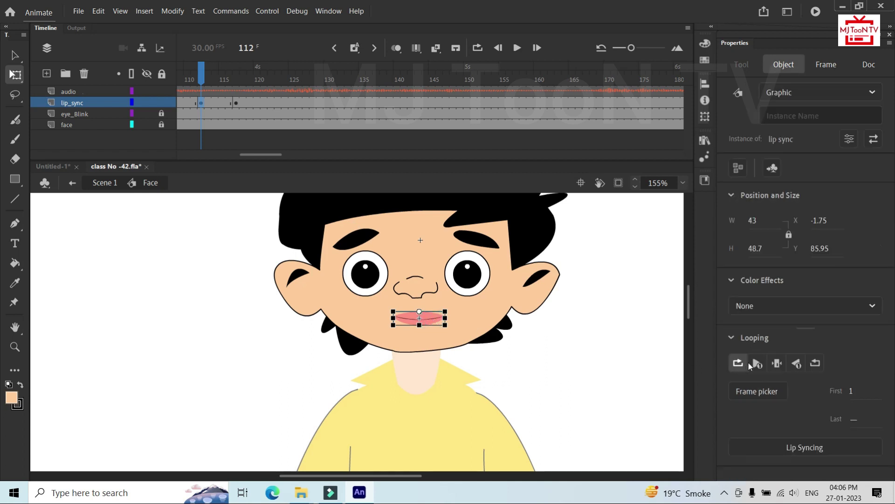
pyautogui.click(777, 363)
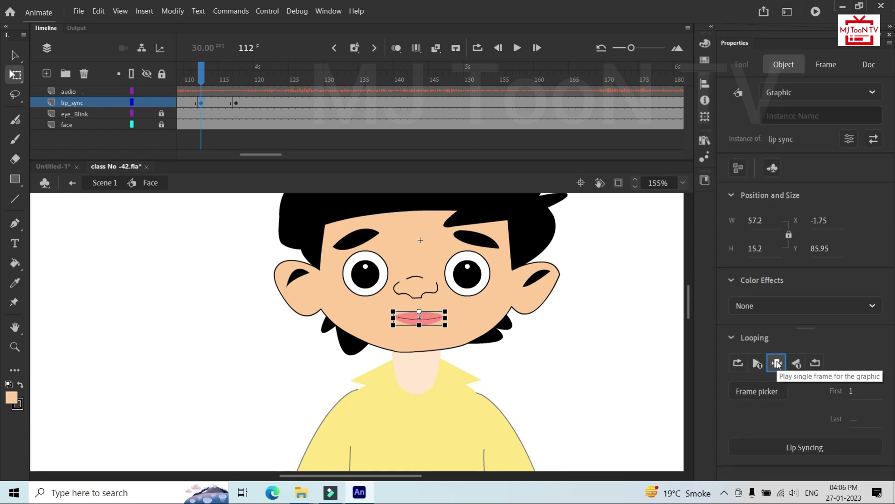
pyautogui.moveTo(204, 84)
pyautogui.mouseDown()
pyautogui.moveTo(196, 83)
pyautogui.moveTo(310, 115)
pyautogui.moveTo(374, 105)
pyautogui.mouseUp()
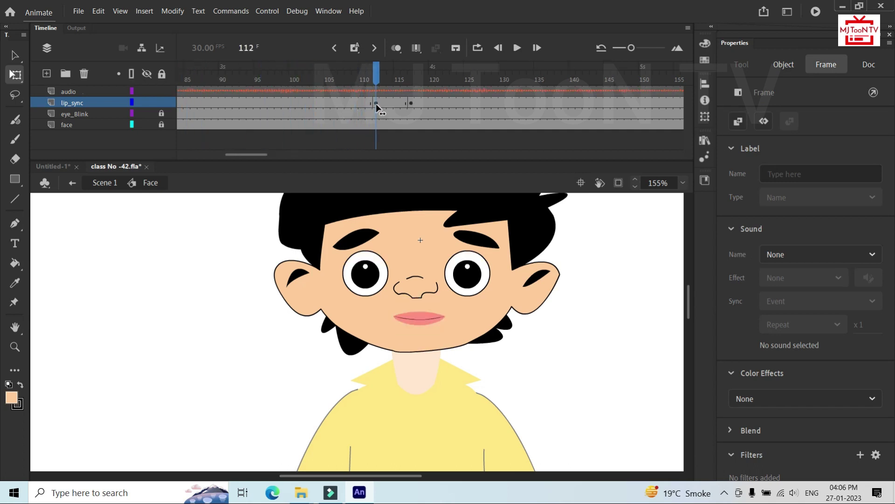
pyautogui.click(376, 103)
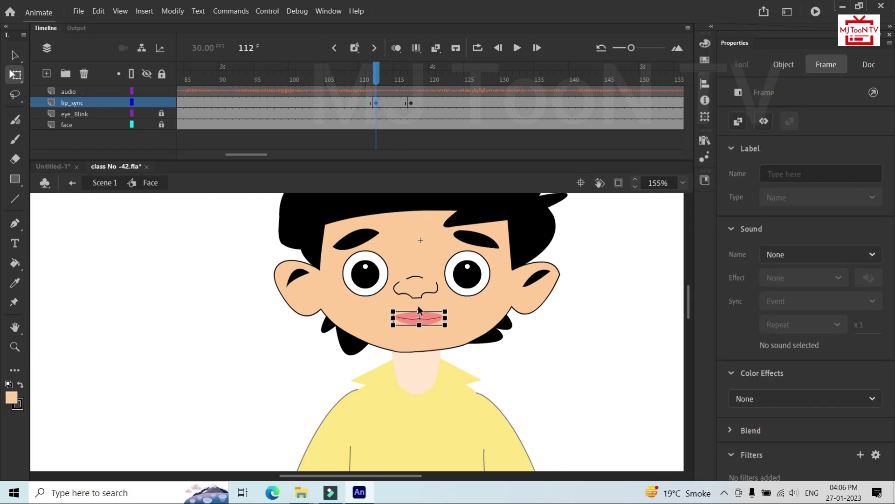
pyautogui.click(410, 319)
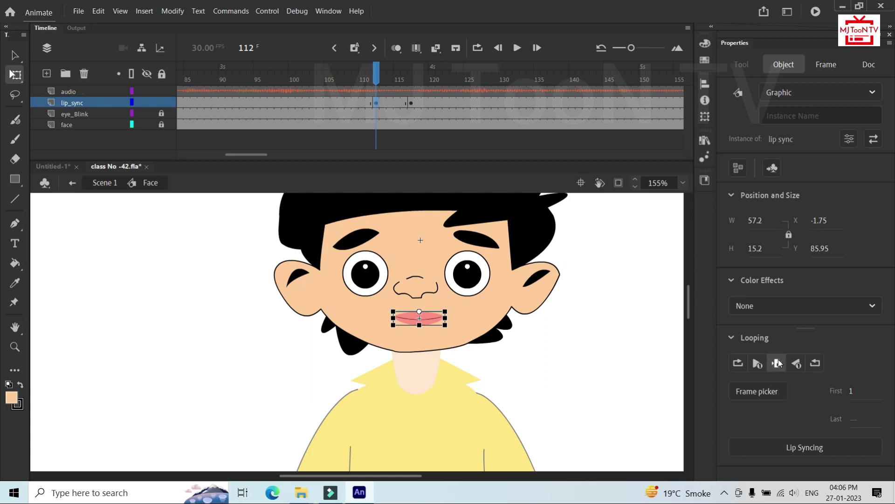
# Step: Scrub from frame 117 to around frame 153 and play the audio there to locate the next pause
pyautogui.click(411, 102)
pyautogui.click(414, 80)
pyautogui.moveTo(443, 86); pyautogui.dragTo(349, 81)
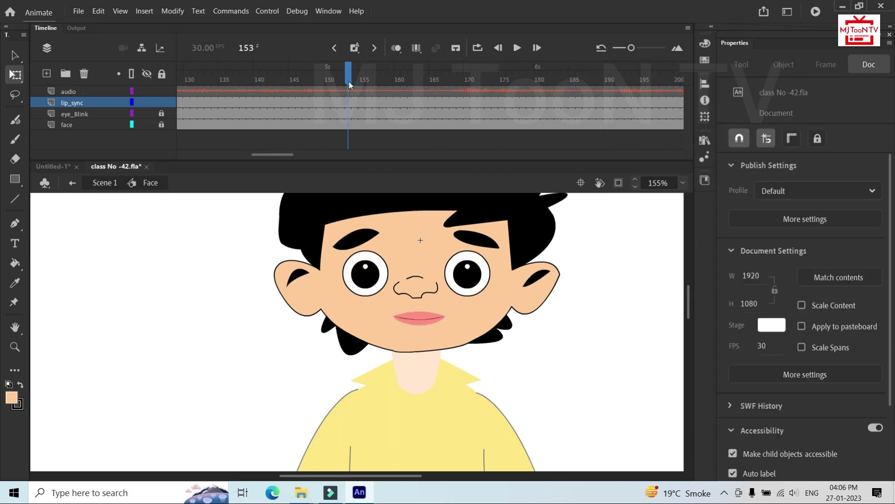
pyautogui.click(516, 48)
pyautogui.click(483, 95)
pyautogui.moveTo(482, 82); pyautogui.dragTo(334, 90)
# Step: Add a lip_sync keyframe at frame 157 with the mouth graphic on single-frame playback and first frame 1
pyautogui.click(378, 103)
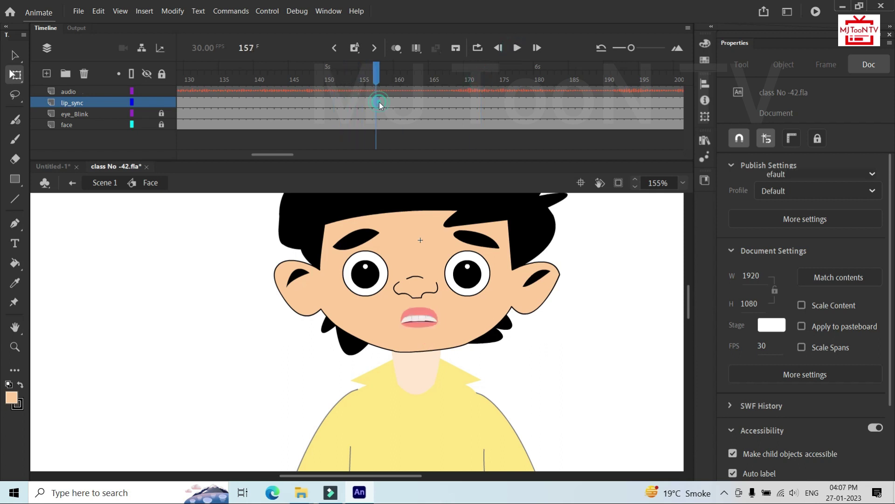
pyautogui.click(412, 321)
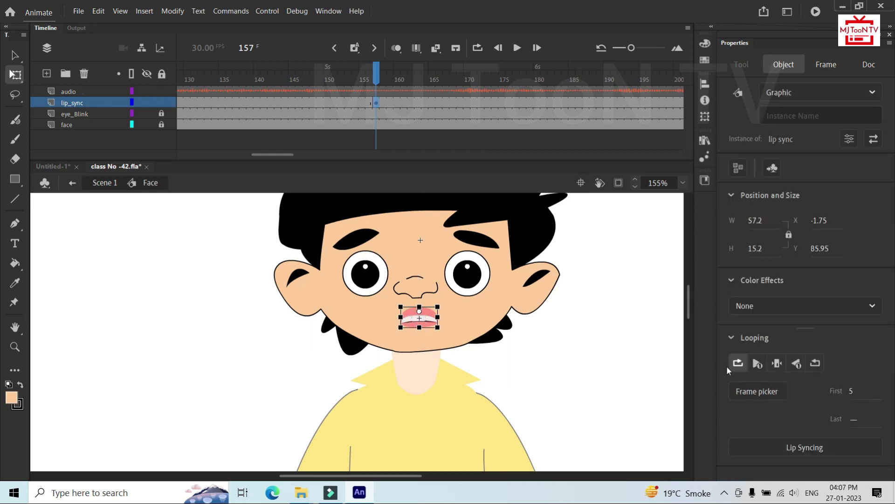
pyautogui.click(777, 366)
pyautogui.click(852, 390)
pyautogui.press('Return')
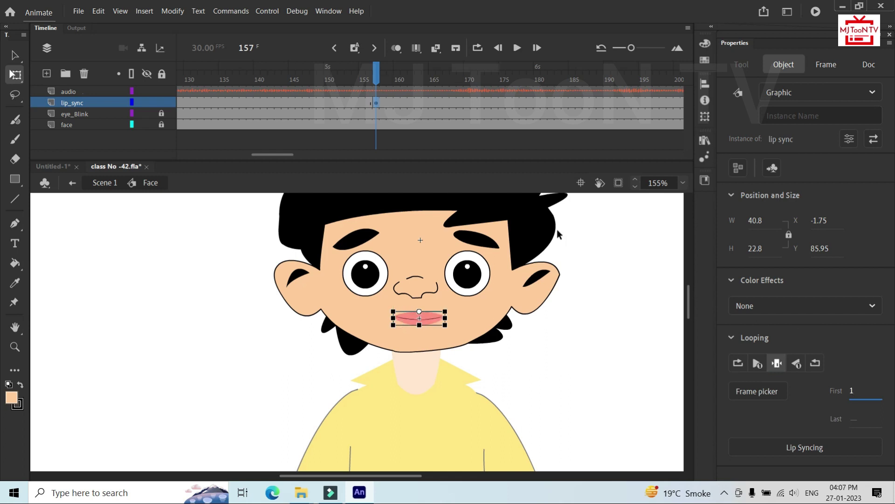
# Step: Add a lip_sync keyframe at frame 167 and set its mouth graphic to looping playback
pyautogui.click(443, 101)
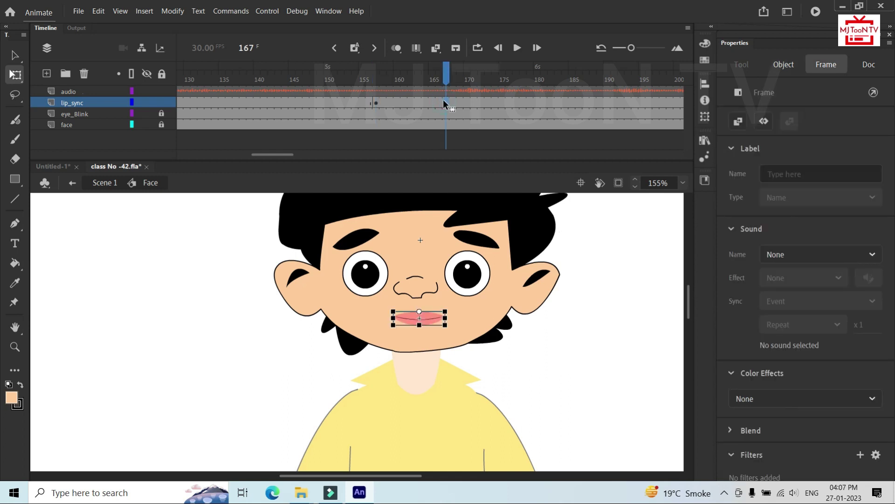
pyautogui.click(425, 319)
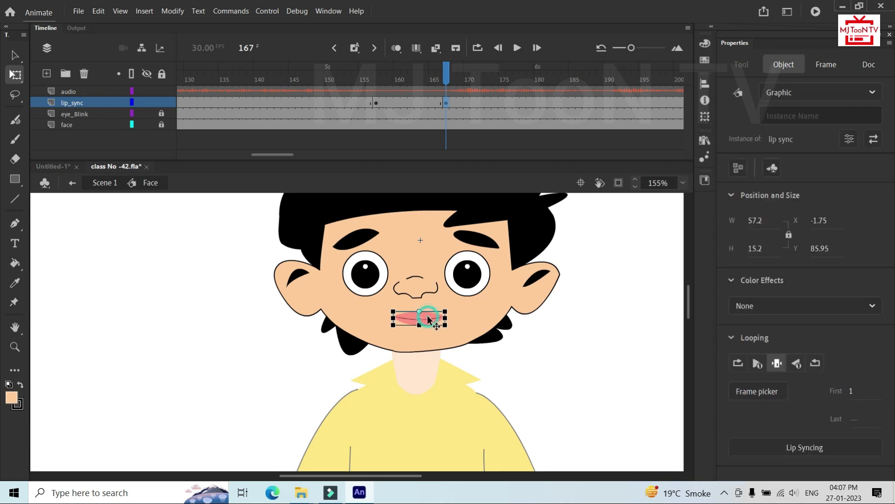
pyautogui.click(739, 363)
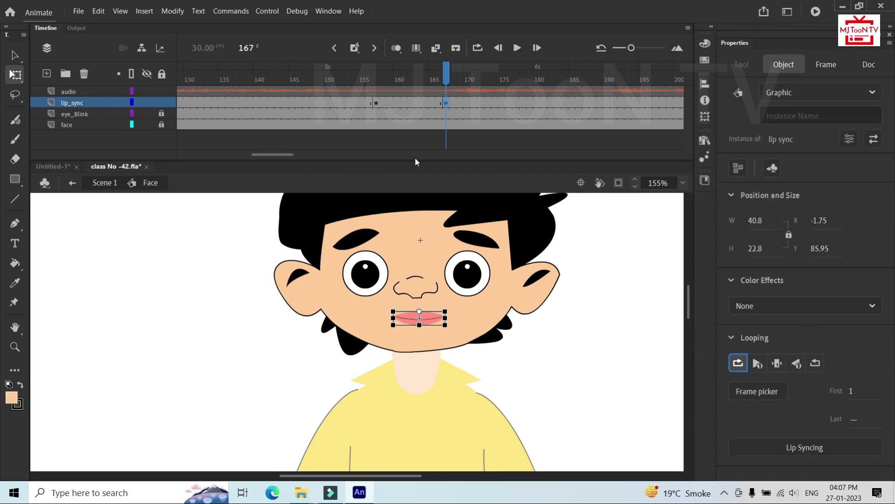
# Step: Add a lip_sync keyframe at frame 184 with the mouth graphic on single-frame playback and first frame 1
pyautogui.moveTo(273, 156); pyautogui.dragTo(288, 157)
pyautogui.click(410, 102)
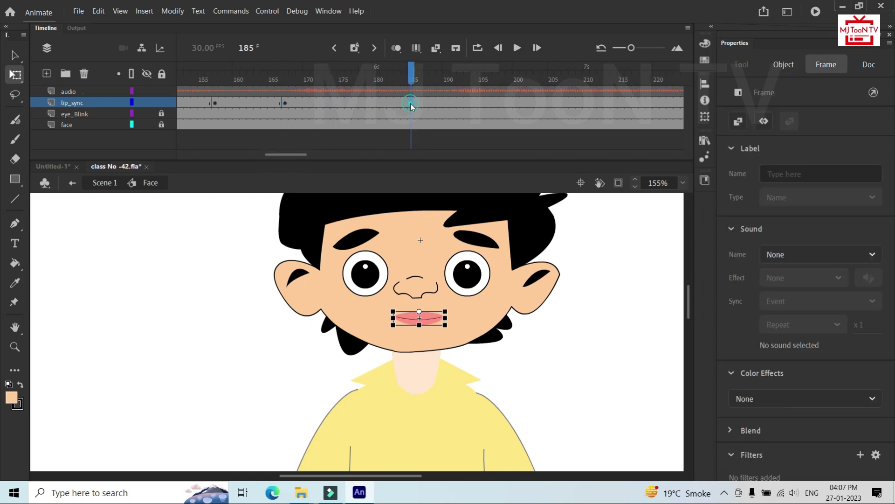
pyautogui.click(402, 102)
pyautogui.click(398, 102)
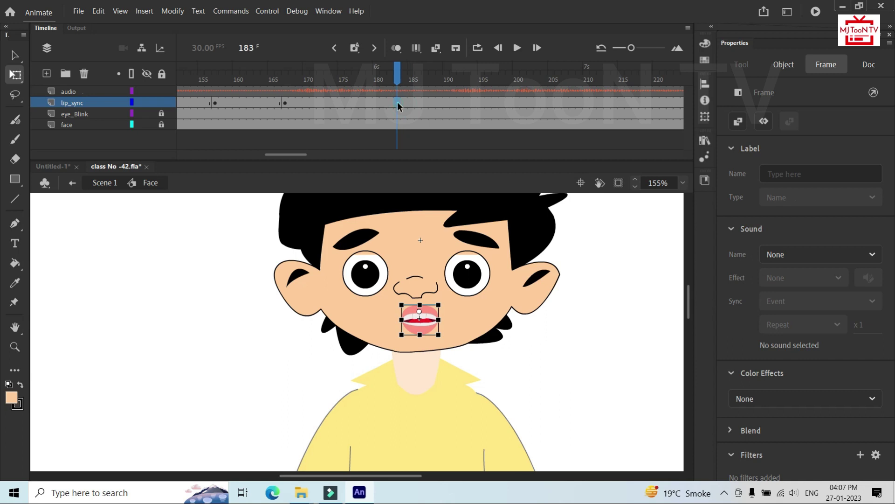
pyautogui.click(402, 101)
pyautogui.press('F6')
pyautogui.click(420, 315)
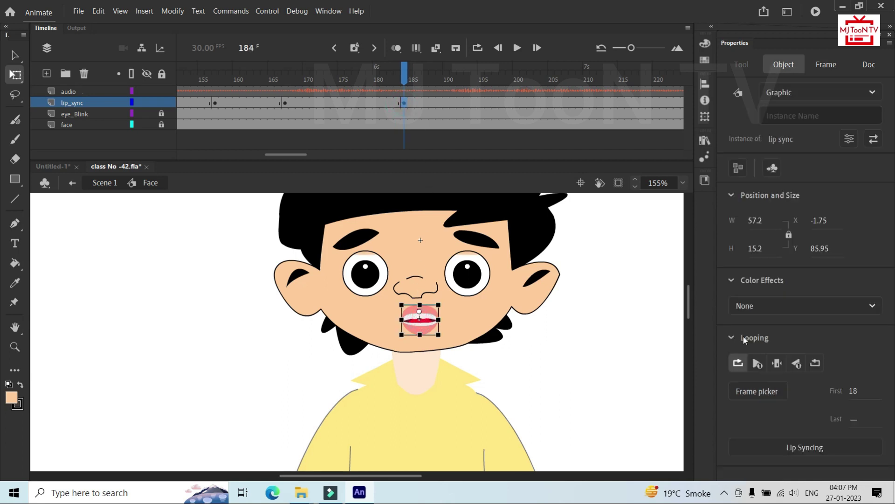
pyautogui.click(777, 362)
pyautogui.click(854, 391)
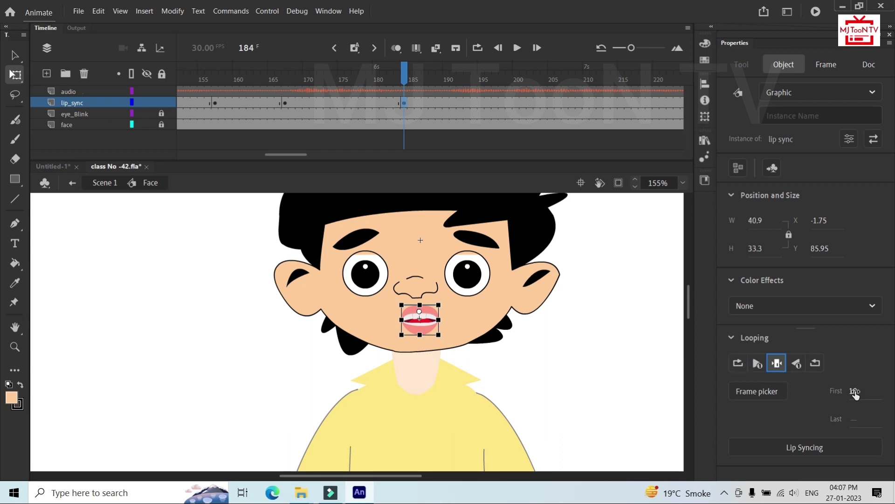
pyautogui.write('1')
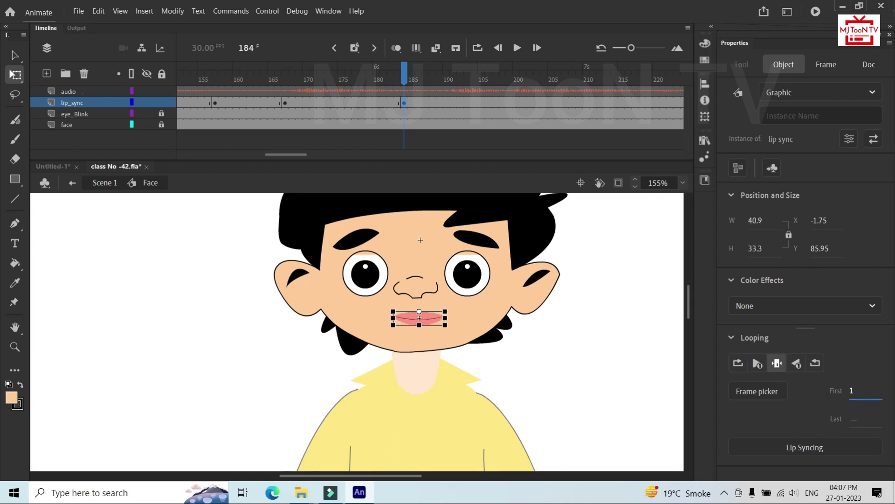
# Step: Add a lip_sync keyframe at frame 189 with the mouth graphic on looping playback and first frame 15
pyautogui.click(439, 102)
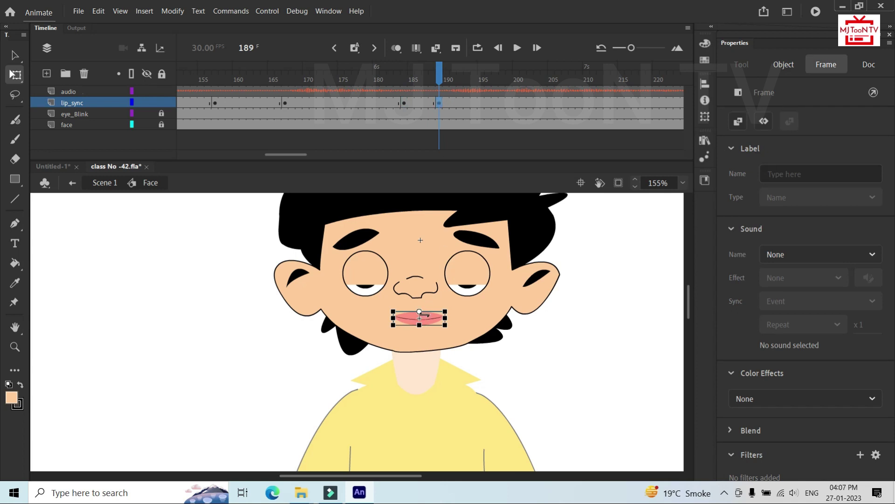
pyautogui.click(424, 316)
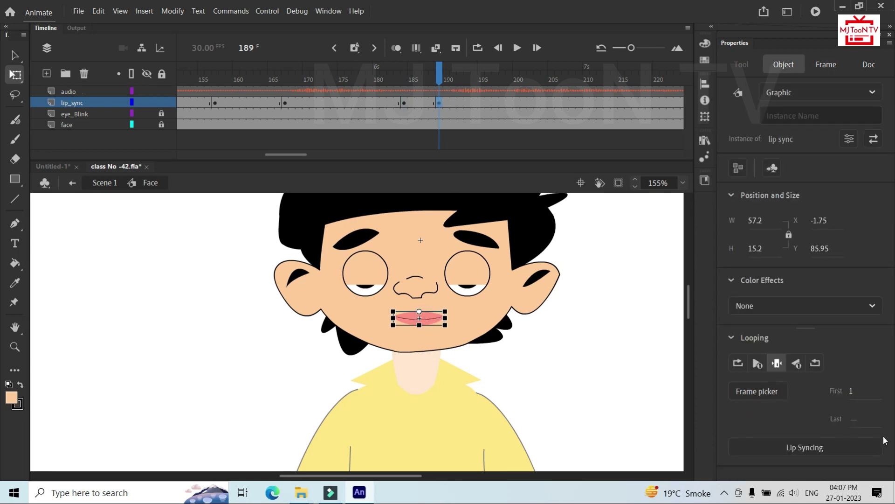
pyautogui.click(853, 391)
pyautogui.write('15')
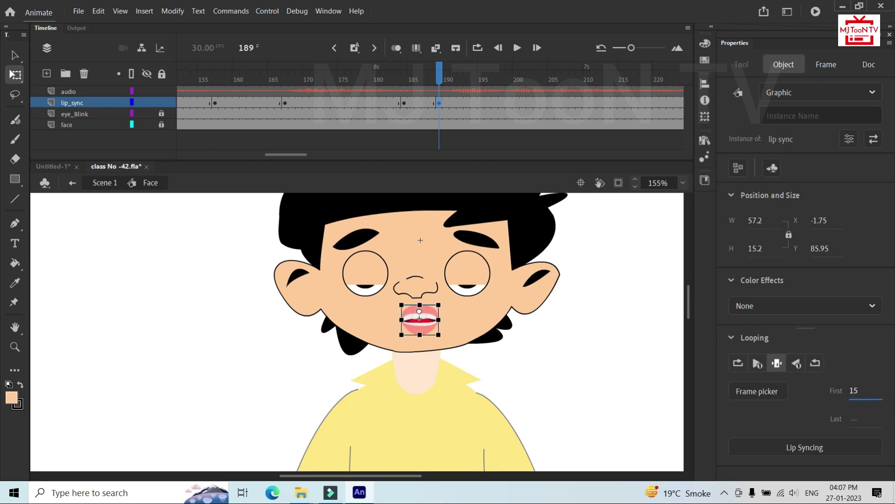
pyautogui.click(741, 364)
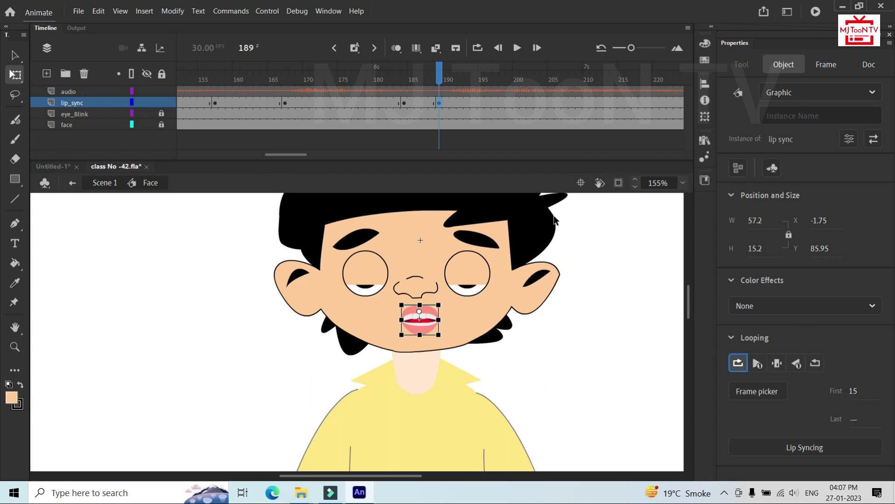
# Step: Play the audio from frame 189 and replay it from frame 224 to locate the next pause
pyautogui.press('Return')
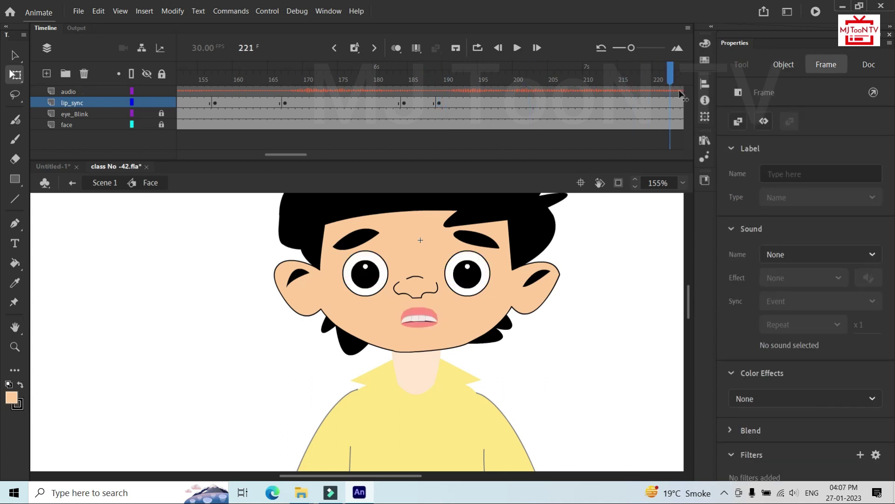
pyautogui.moveTo(573, 72); pyautogui.dragTo(365, 69)
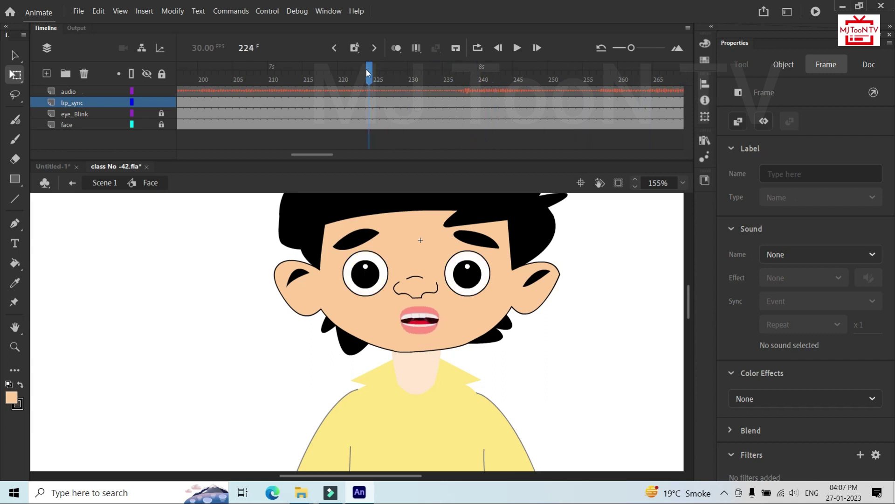
pyautogui.click(517, 48)
pyautogui.click(517, 47)
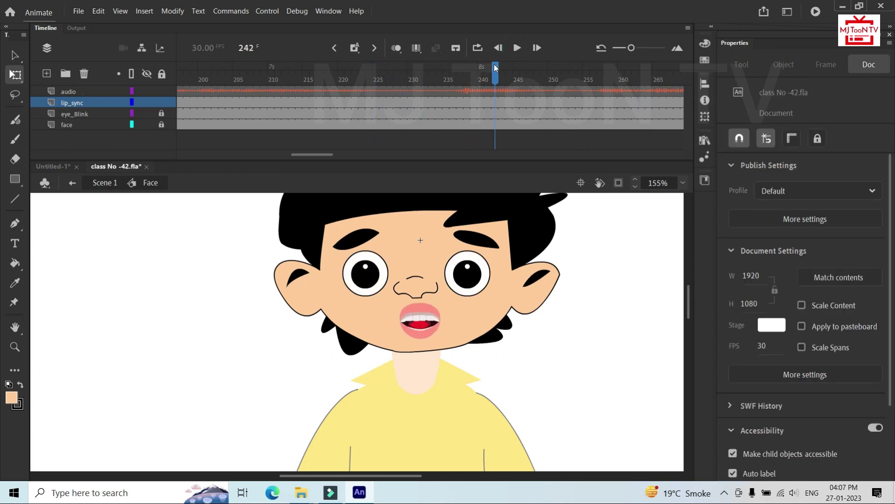
pyautogui.moveTo(493, 69); pyautogui.dragTo(373, 84)
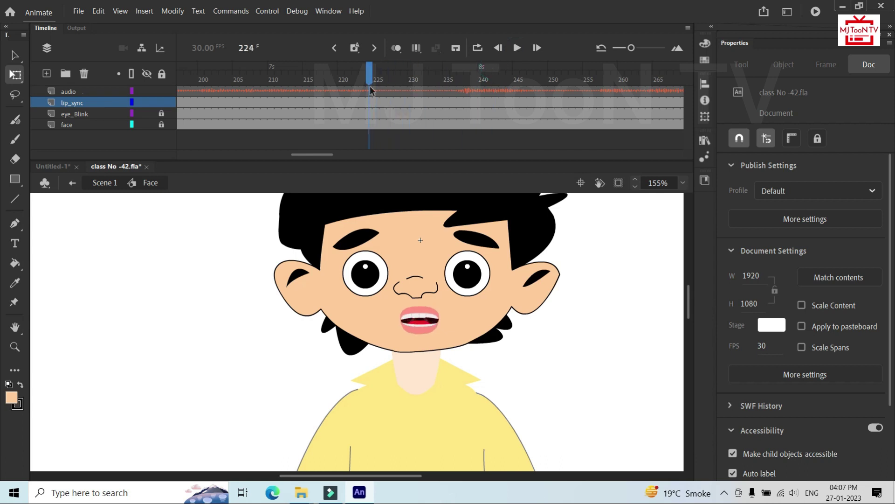
# Step: Add a lip_sync keyframe at frame 224 with the mouth graphic on first frame 1 and single-frame playback
pyautogui.click(366, 104)
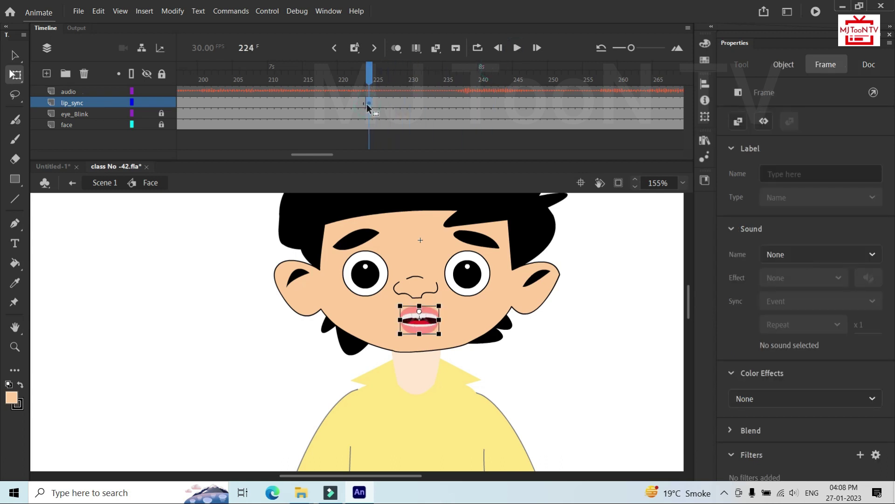
pyautogui.click(423, 321)
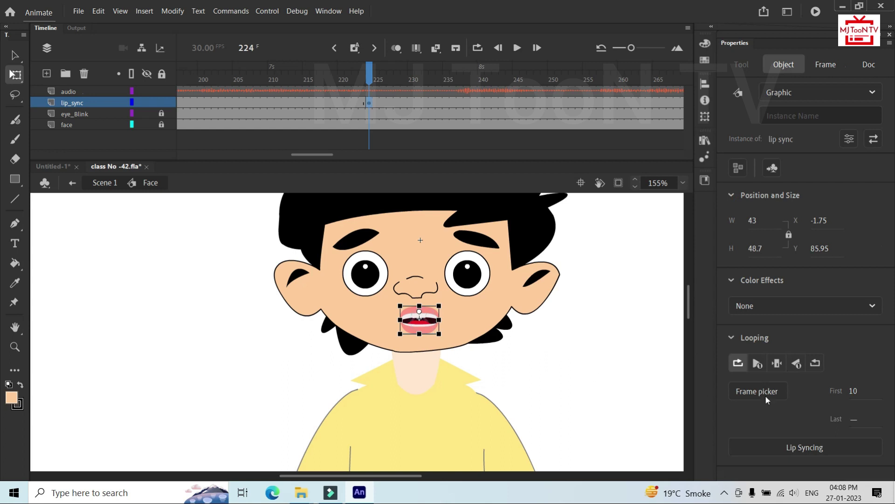
pyautogui.click(852, 392)
pyautogui.write('1')
pyautogui.click(780, 363)
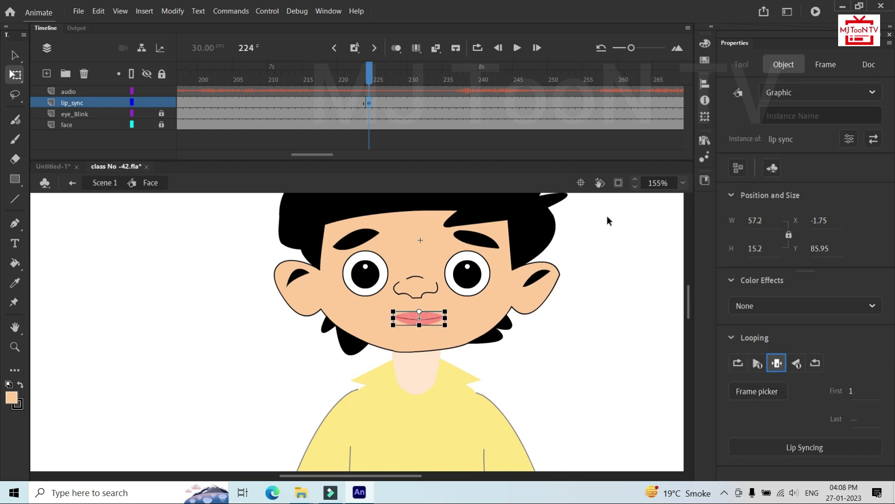
# Step: Add a lip_sync keyframe at frame 235 with the mouth graphic on looping playback and first frame 5
pyautogui.click(441, 101)
pyautogui.click(444, 103)
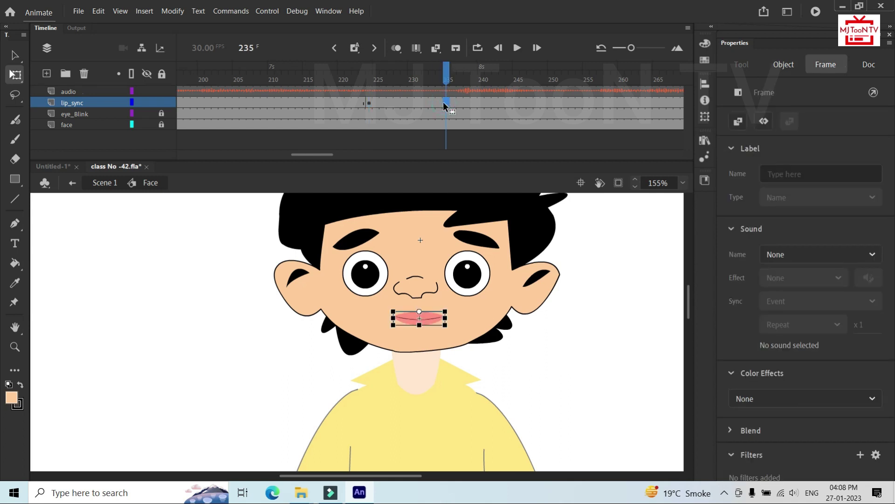
pyautogui.click(430, 314)
pyautogui.click(736, 368)
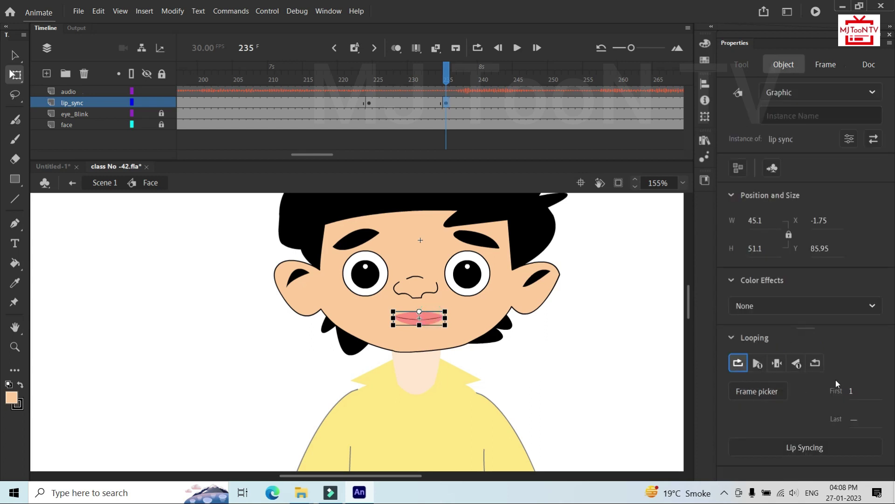
pyautogui.click(851, 392)
pyautogui.write('5')
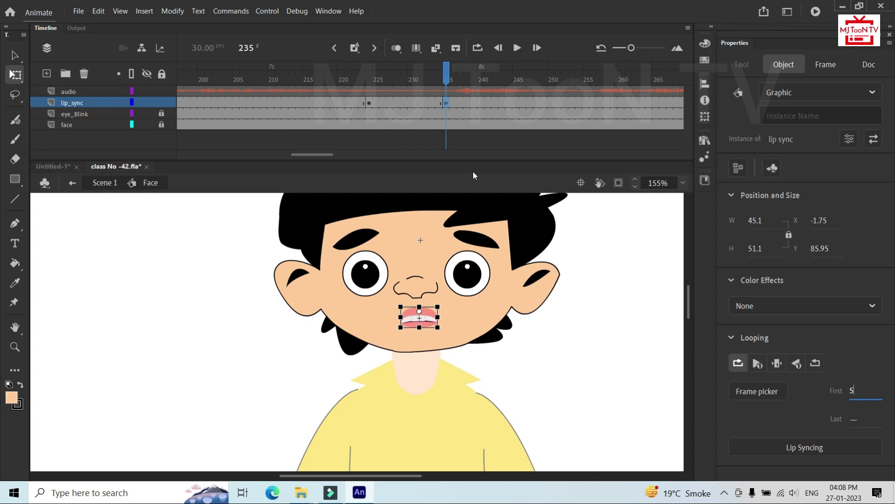
# Step: Play on from frame 235, then add a lip_sync keyframe at frame 250 with single-frame playback and first frame 1
pyautogui.click(517, 48)
pyautogui.click(507, 105)
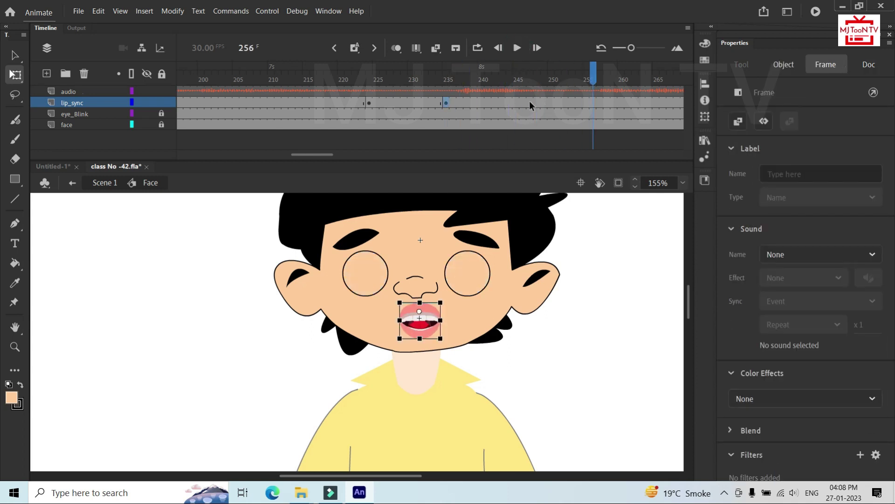
pyautogui.click(549, 102)
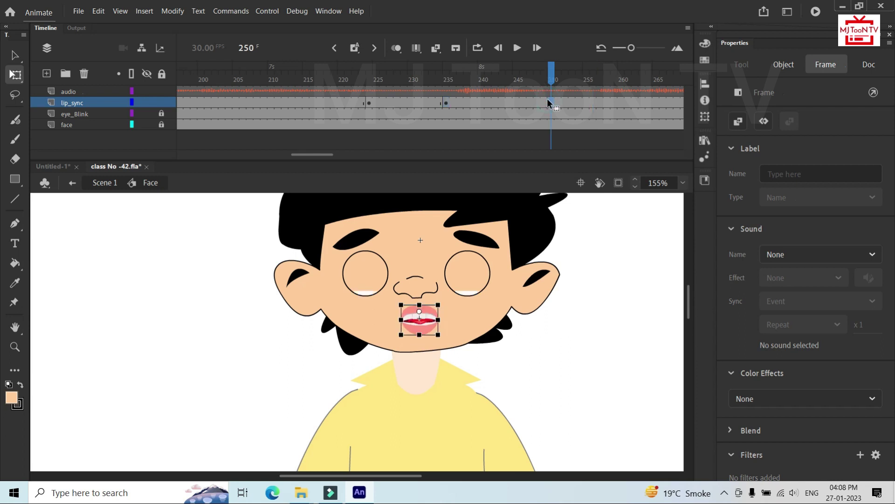
pyautogui.click(427, 326)
pyautogui.click(776, 367)
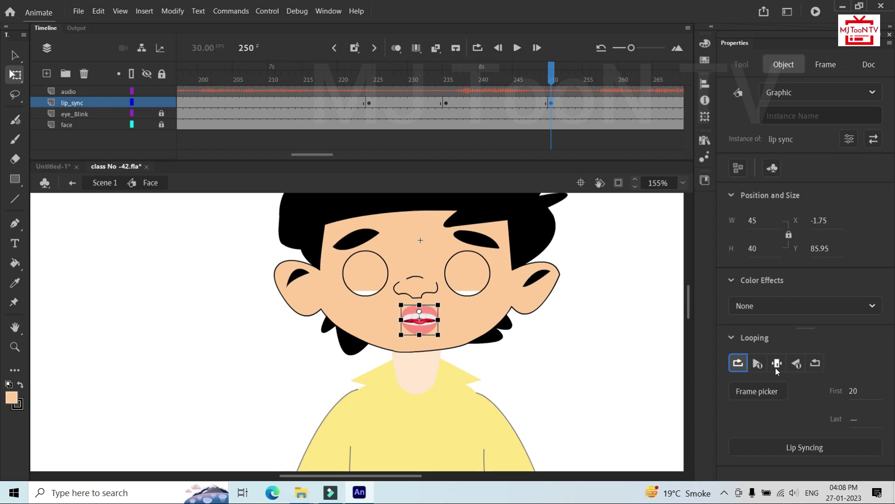
pyautogui.click(853, 391)
pyautogui.write('1')
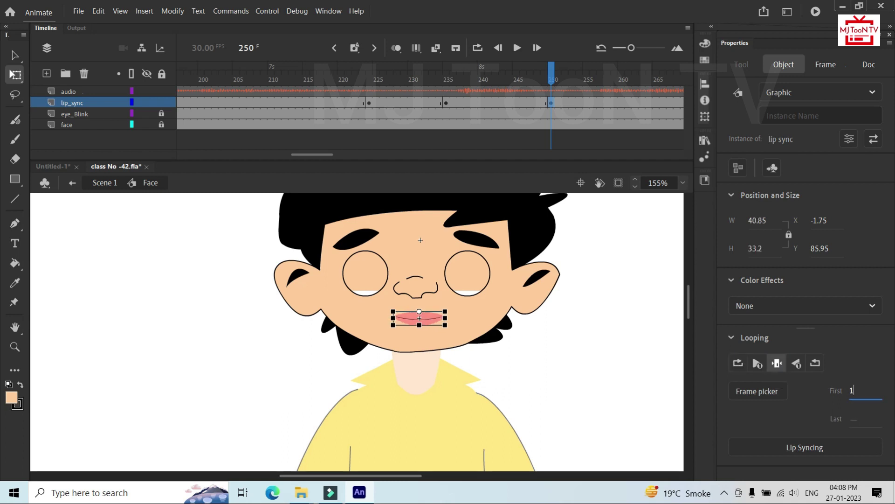
# Step: Add a lip_sync keyframe at frame 256 with the mouth graphic on looping playback and first frame 5
pyautogui.click(595, 103)
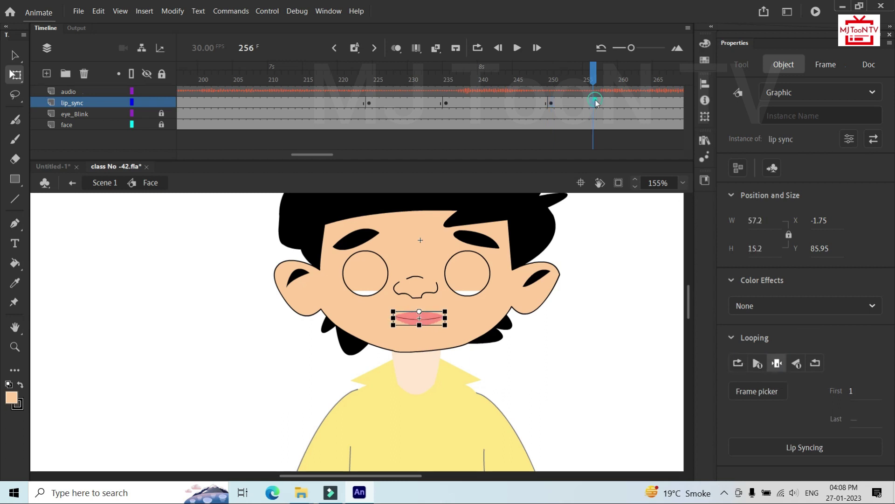
pyautogui.click(430, 317)
pyautogui.click(740, 363)
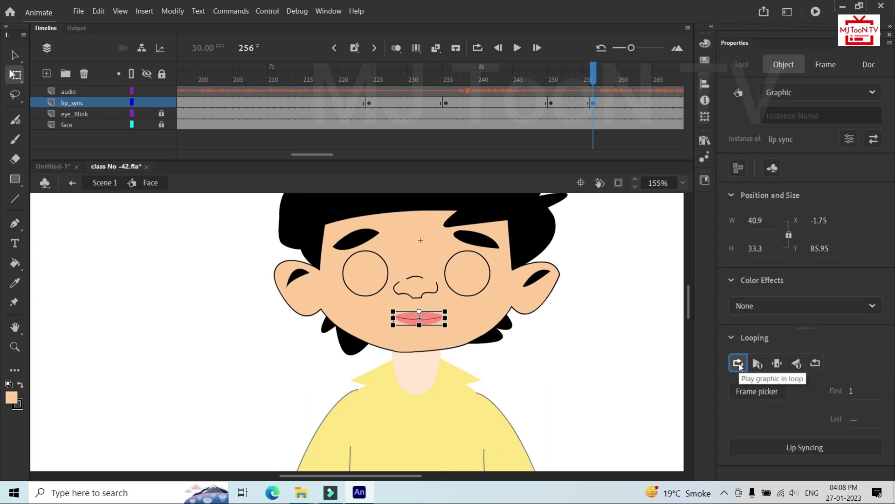
pyautogui.click(851, 392)
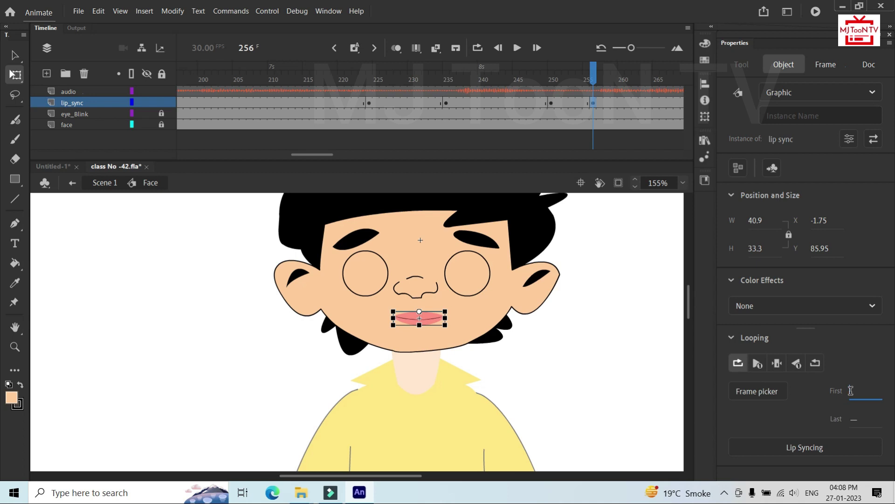
pyautogui.write('5')
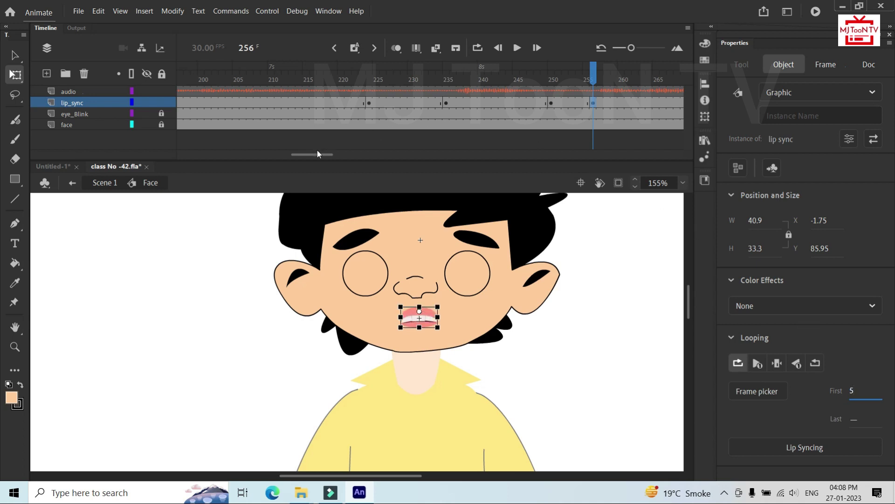
# Step: Remove the extra frame 301 at the end of the lip_sync layer
pyautogui.moveTo(318, 155); pyautogui.dragTo(326, 156)
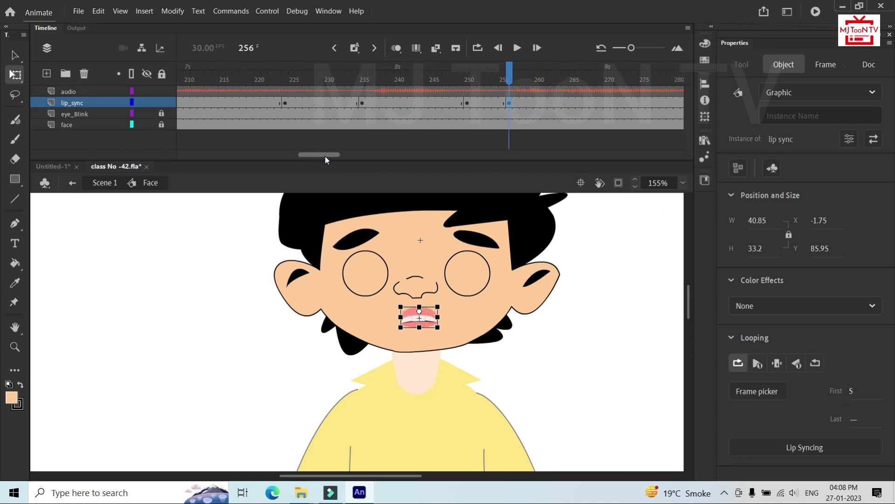
pyautogui.click(326, 156)
pyautogui.moveTo(326, 158); pyautogui.dragTo(346, 159)
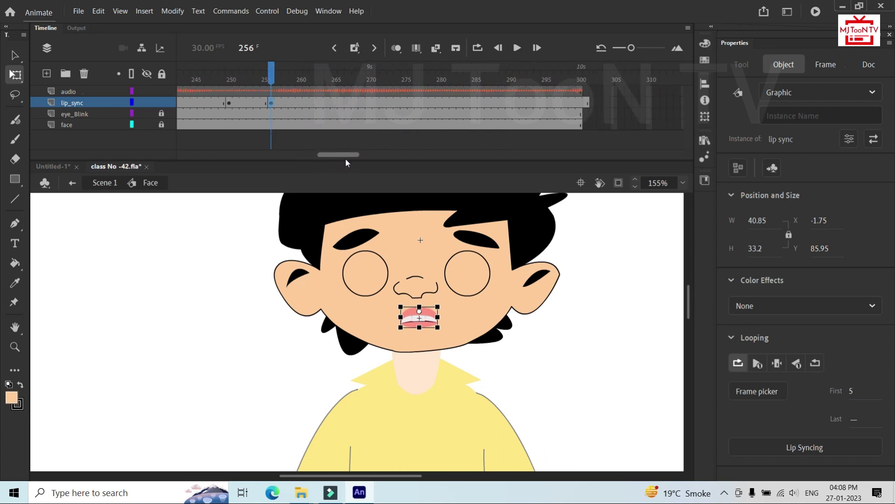
pyautogui.click(584, 101)
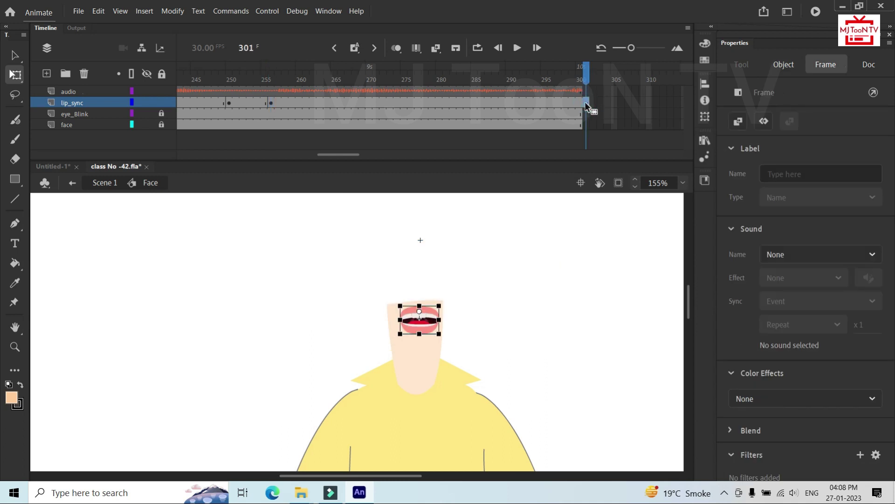
# Step: Play the finished lip-sync animation in the Face symbol to review it through frame 300
pyautogui.click(579, 67)
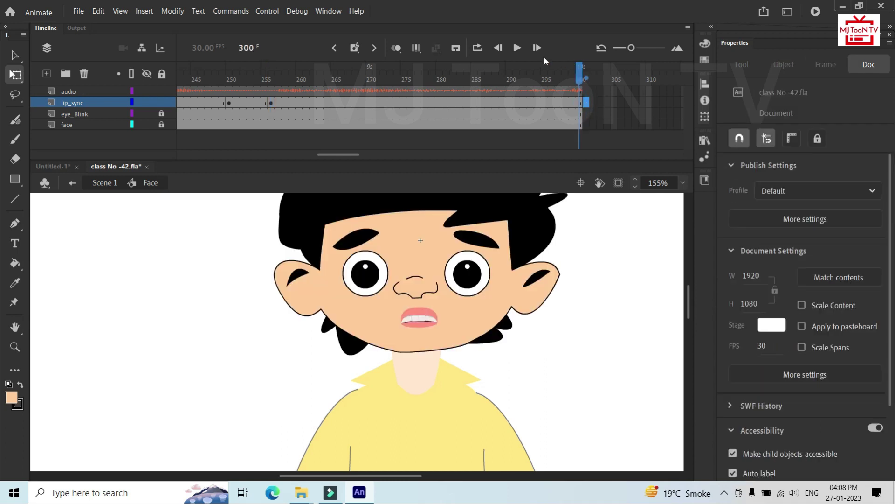
pyautogui.click(518, 47)
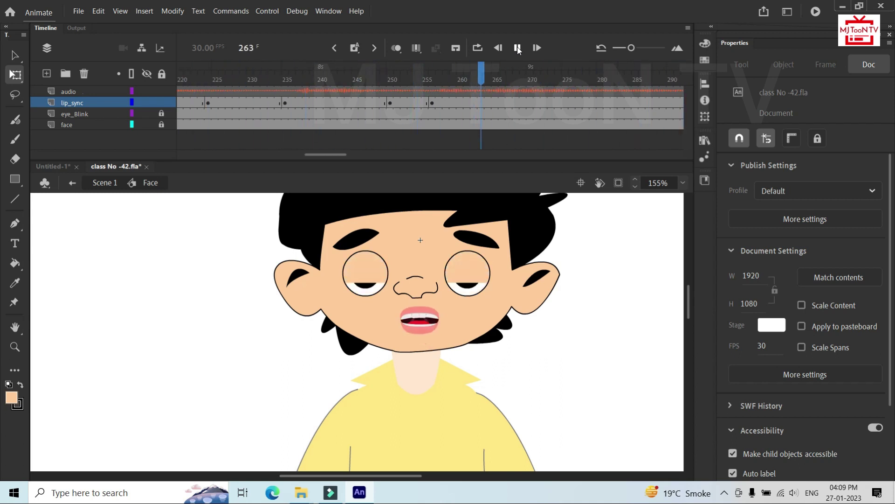
pyautogui.click(517, 48)
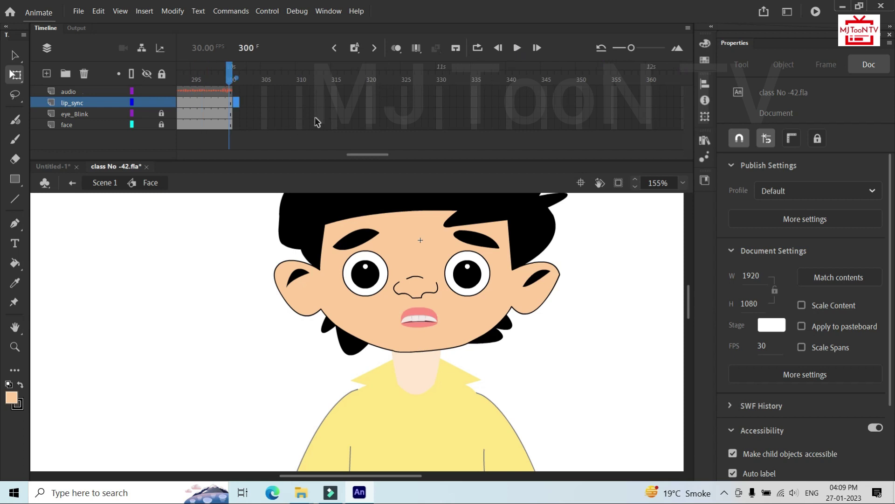
# Step: Return to Scene 1 and extend all character layers to frame 330
pyautogui.click(257, 113)
pyautogui.click(104, 182)
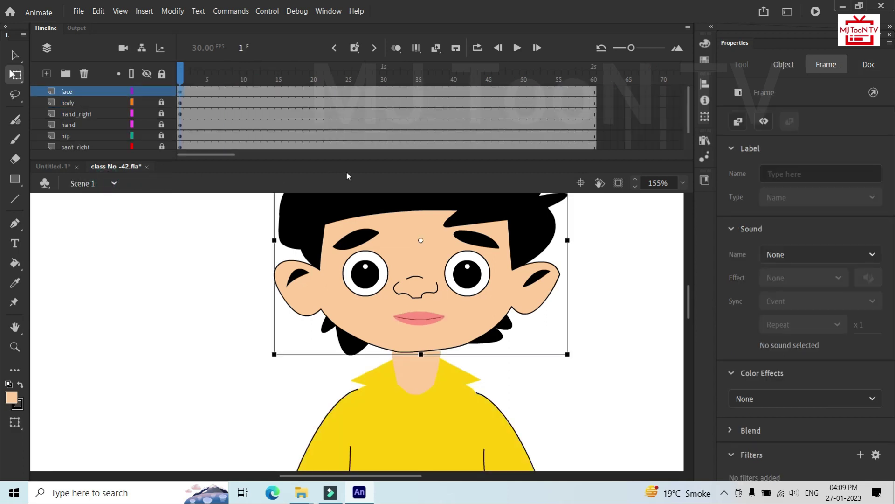
pyautogui.moveTo(227, 154); pyautogui.dragTo(457, 159)
pyautogui.moveTo(489, 91); pyautogui.dragTo(490, 186)
pyautogui.press('F5')
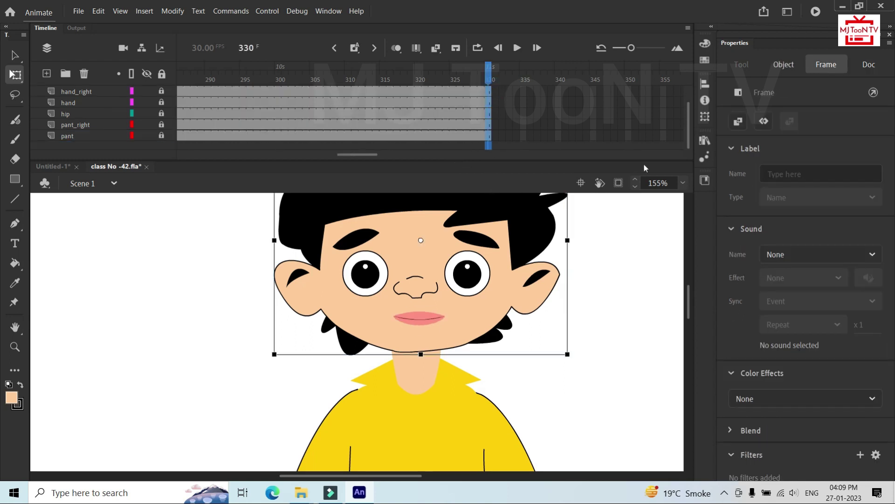
# Step: Play the Scene 1 timeline, test the movie in the preview window, and close the preview
pyautogui.moveTo(687, 129); pyautogui.dragTo(685, 79)
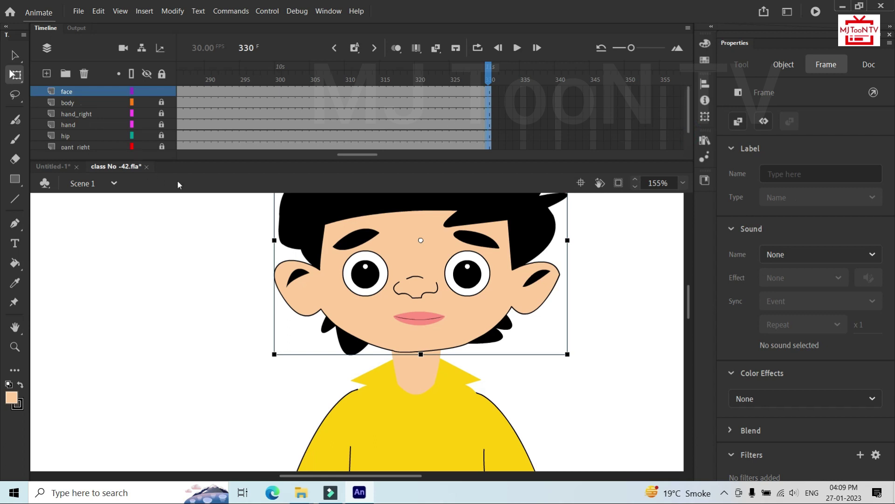
pyautogui.click(517, 47)
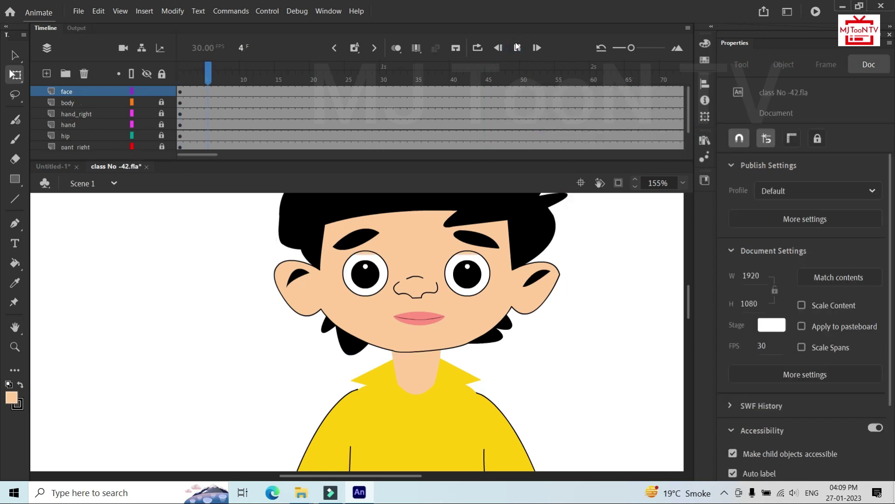
pyautogui.hotkey('ctrl', 'Return')
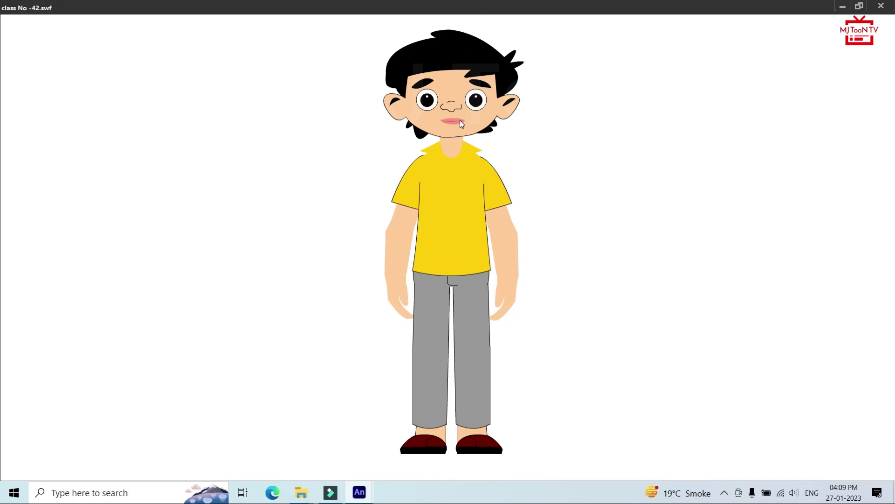
pyautogui.hotkey('ctrl', 'w')
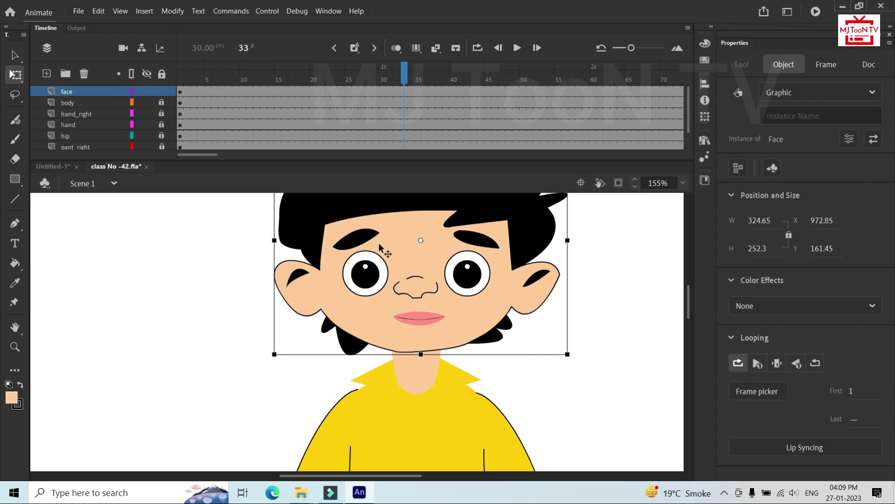
# Step: Copy the audio layer from inside the Face symbol and paste it above the face layer in Scene 1
pyautogui.doubleClick(397, 301)
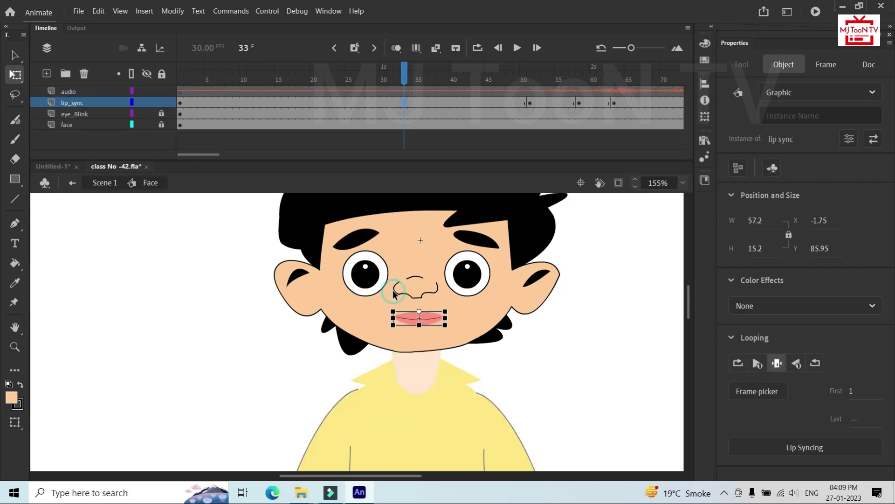
pyautogui.click(66, 92)
pyautogui.rightClick(64, 91)
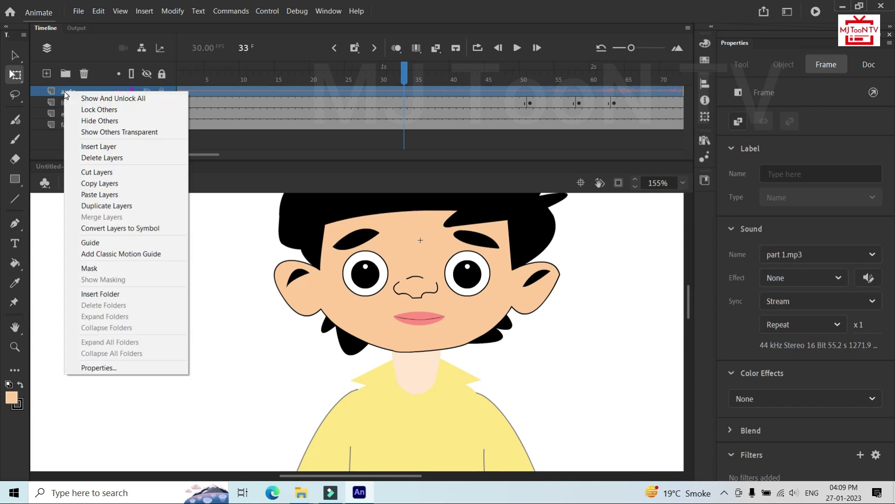
pyautogui.click(94, 183)
pyautogui.click(98, 182)
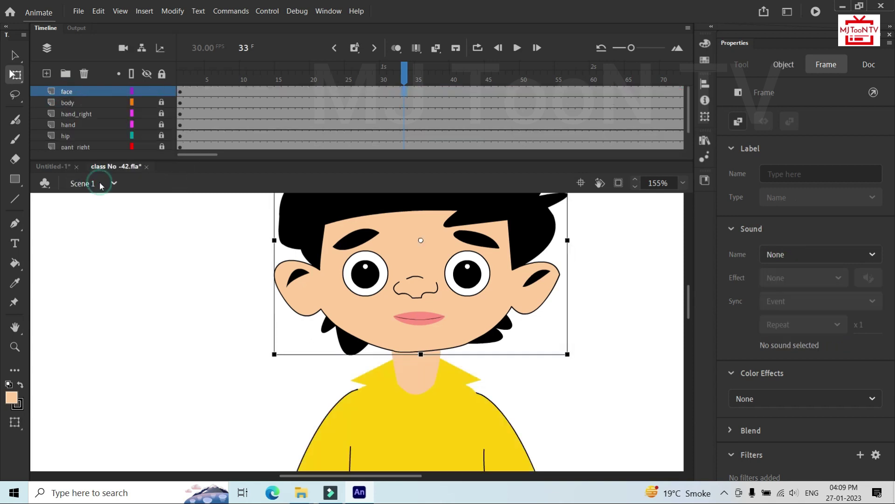
pyautogui.click(70, 91)
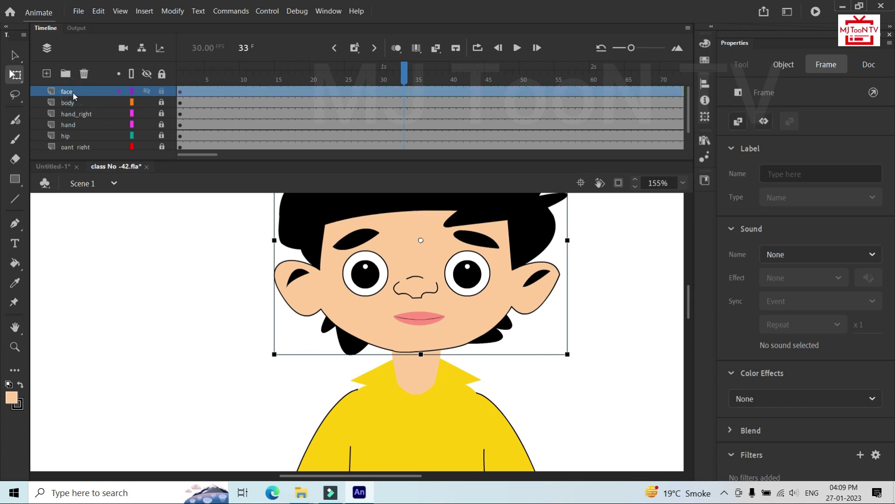
pyautogui.rightClick(73, 93)
pyautogui.click(115, 193)
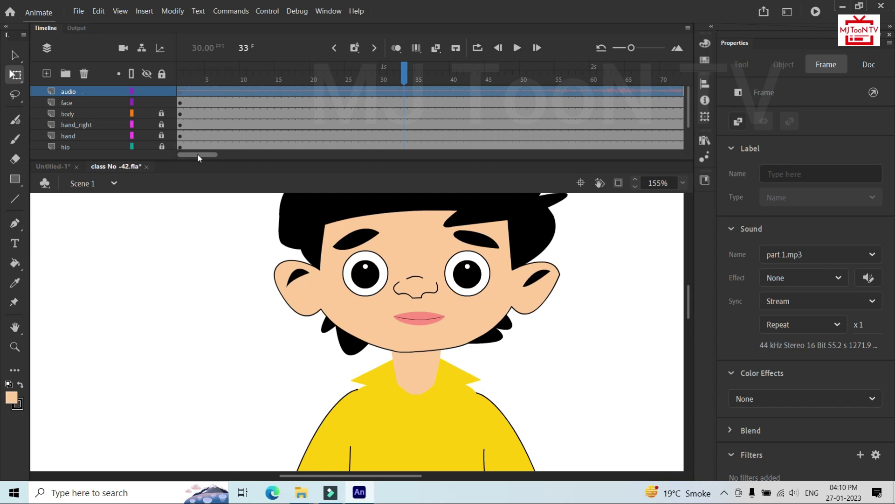
# Step: Extend the audio layer in Scene 1 to frame 330
pyautogui.moveTo(198, 153); pyautogui.dragTo(361, 181)
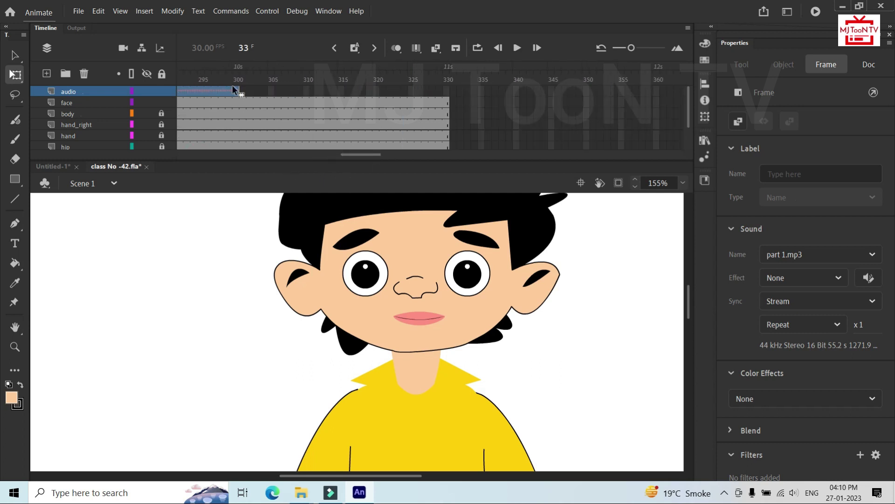
pyautogui.click(447, 91)
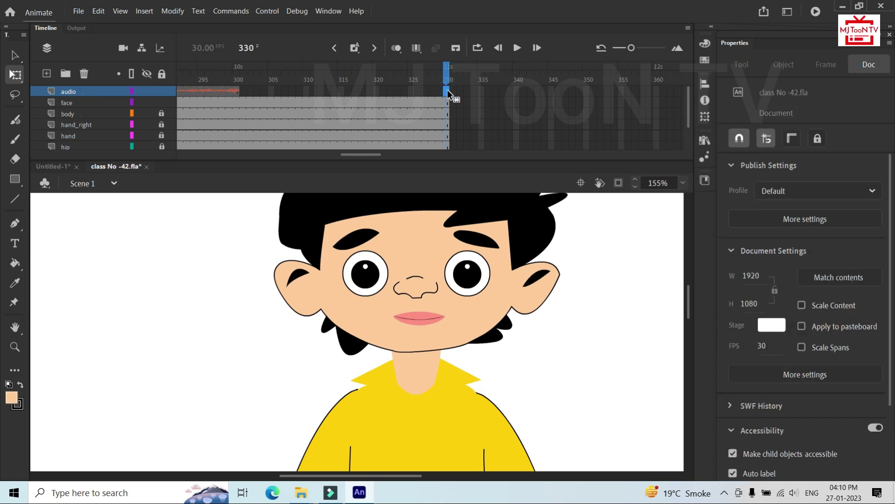
pyautogui.press('F5')
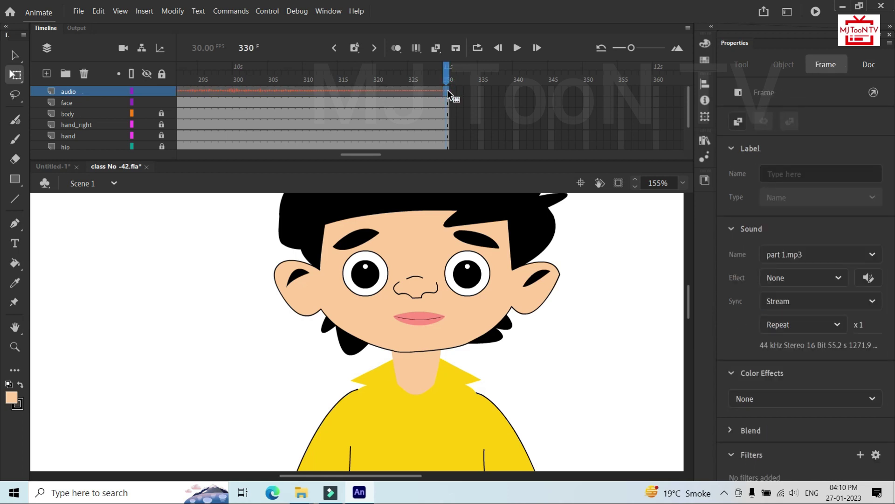
# Step: Inside the Face symbol, extend the audio, lip_sync, eye_Blink and face layers to frame 330
pyautogui.doubleClick(397, 243)
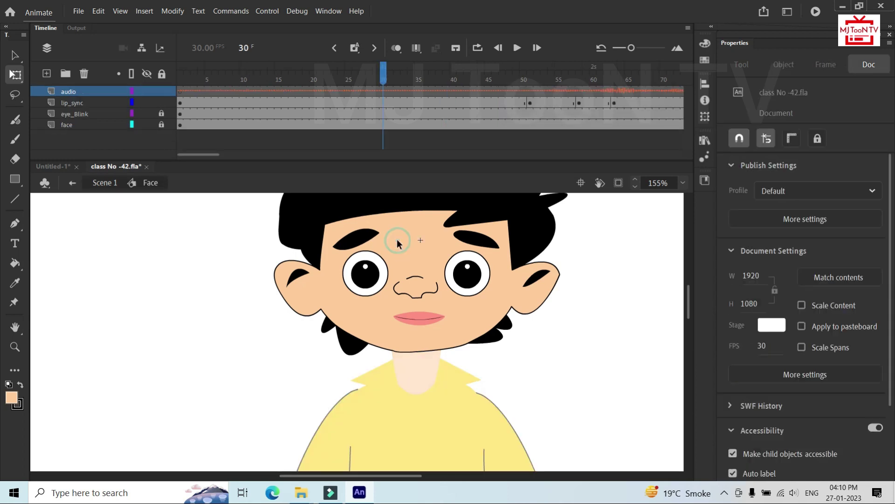
pyautogui.click(212, 151)
pyautogui.hscroll(5, 356, 168)
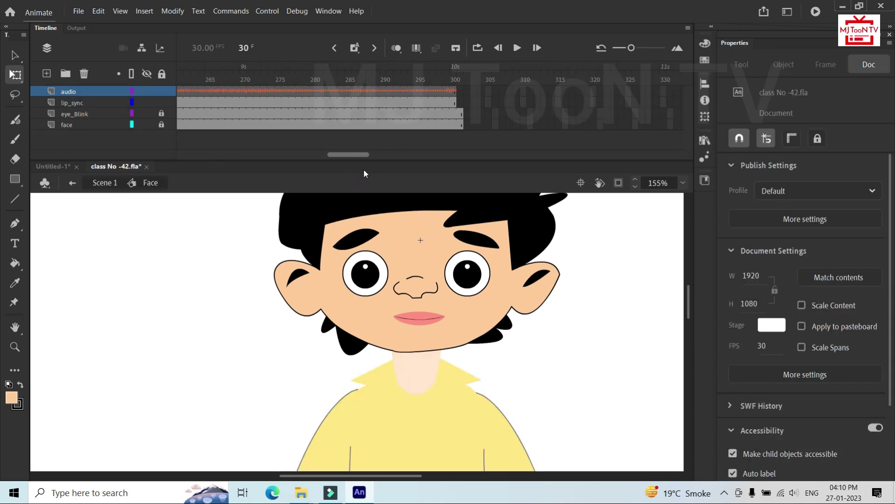
pyautogui.moveTo(489, 89); pyautogui.dragTo(482, 139)
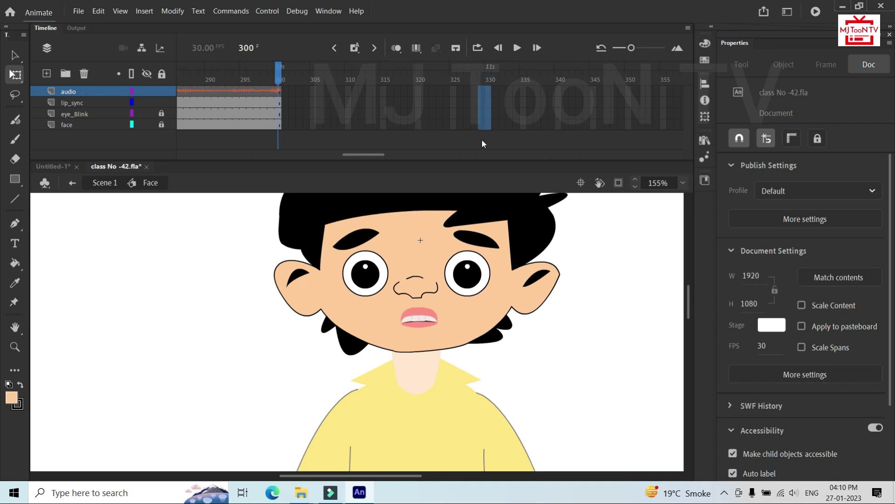
pyautogui.press('F5')
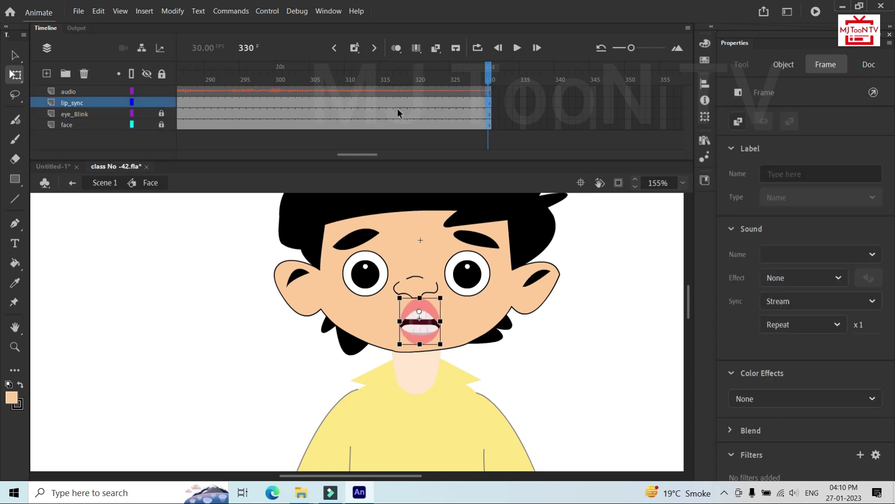
# Step: Add a lip_sync keyframe at frame 318 with the mouth graphic held on a single frame, first frame 1
pyautogui.click(340, 101)
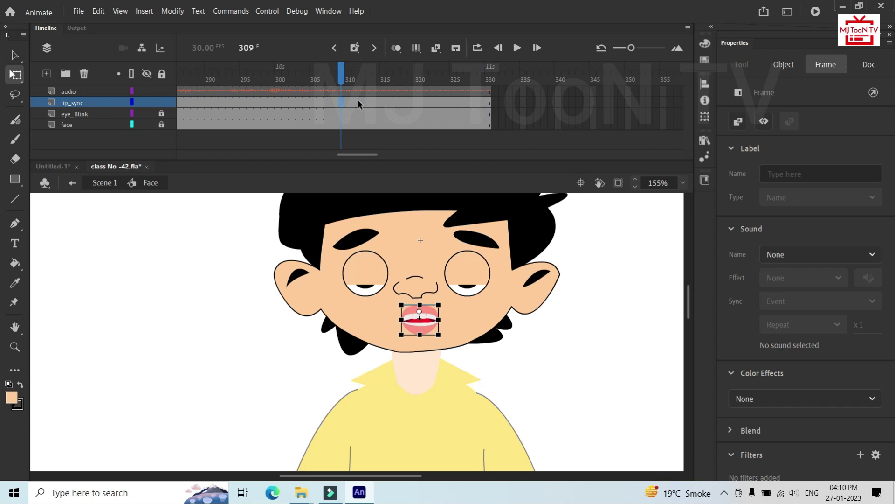
pyautogui.click(406, 103)
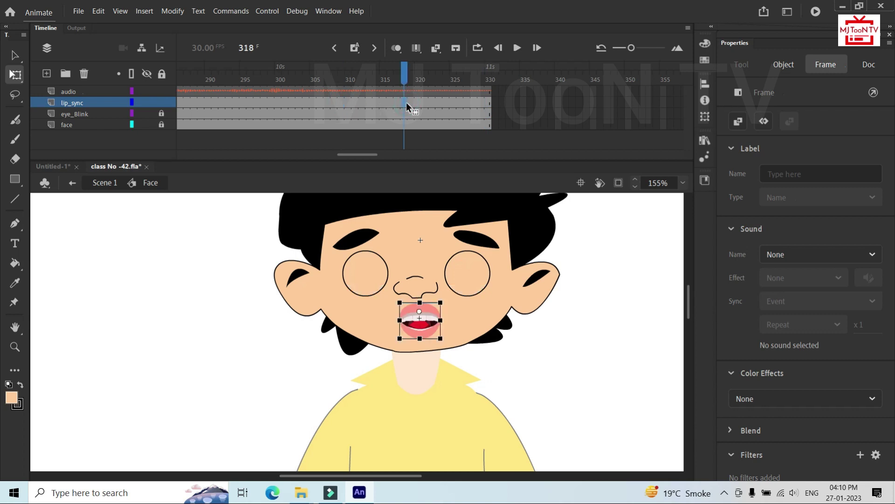
pyautogui.click(783, 64)
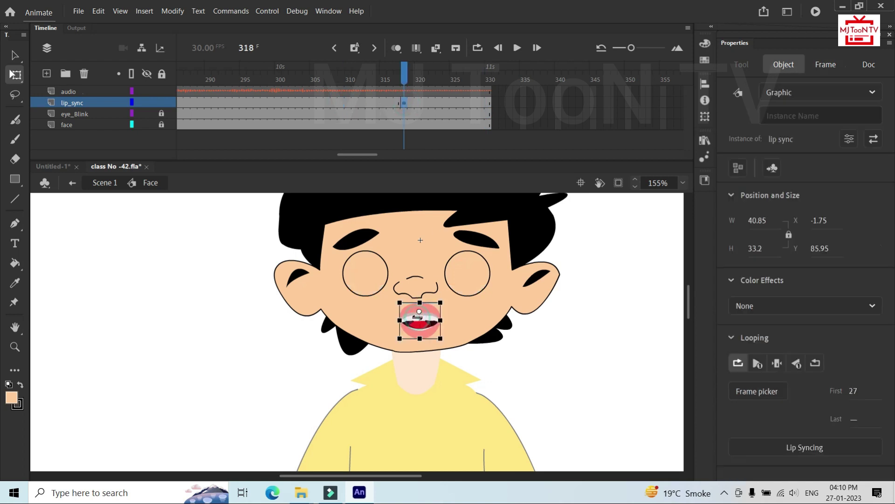
pyautogui.click(777, 363)
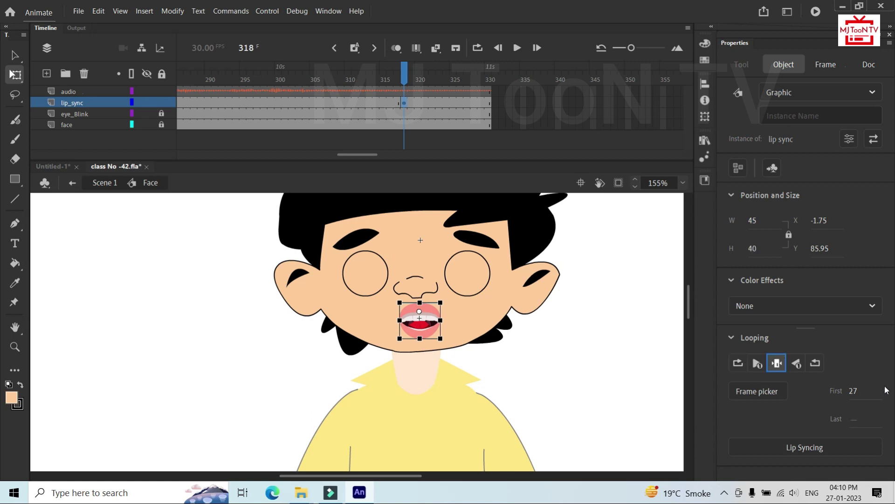
pyautogui.write('1')
pyautogui.press('Return')
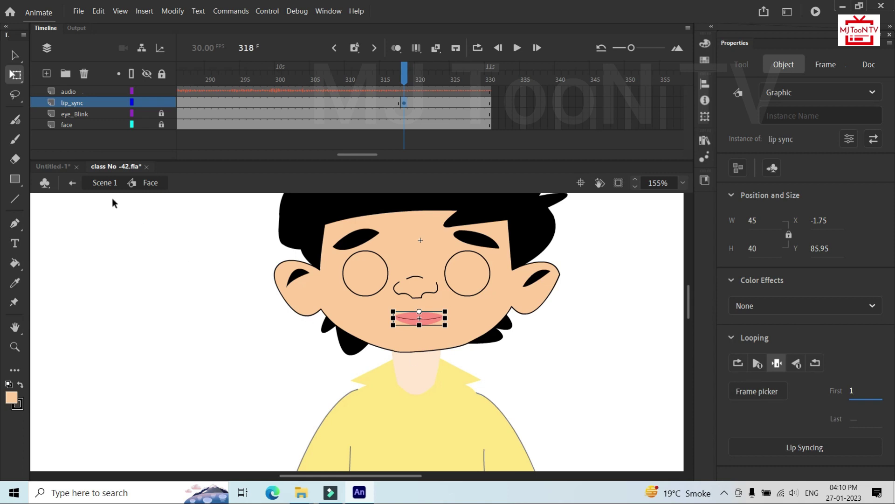
# Step: Return to Scene 1, test the movie with the copied audio, and close the preview
pyautogui.click(106, 186)
pyautogui.hotkey('ctrl', 'Return')
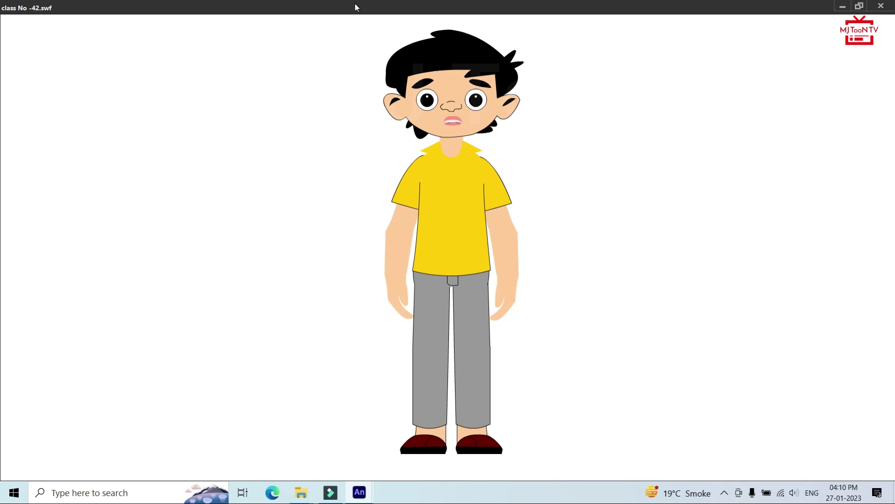
pyautogui.doubleClick(358, 2)
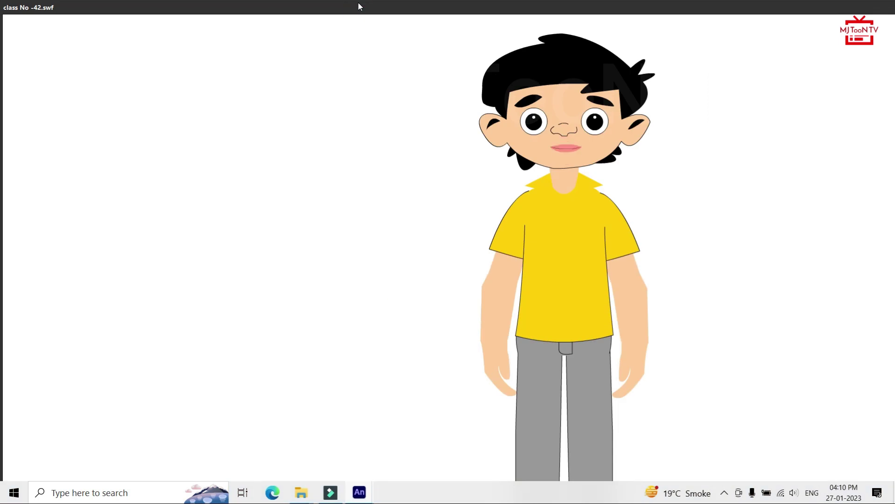
pyautogui.doubleClick(359, 2)
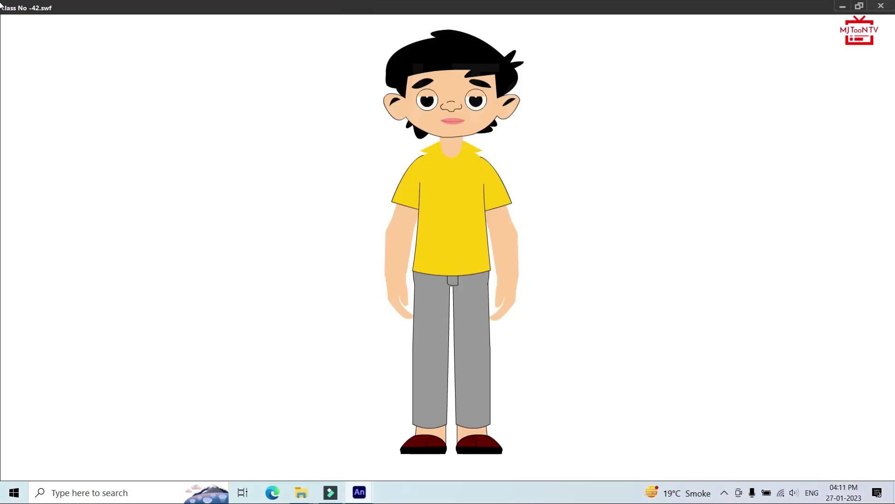
pyautogui.hotkey('ctrl', 'w')
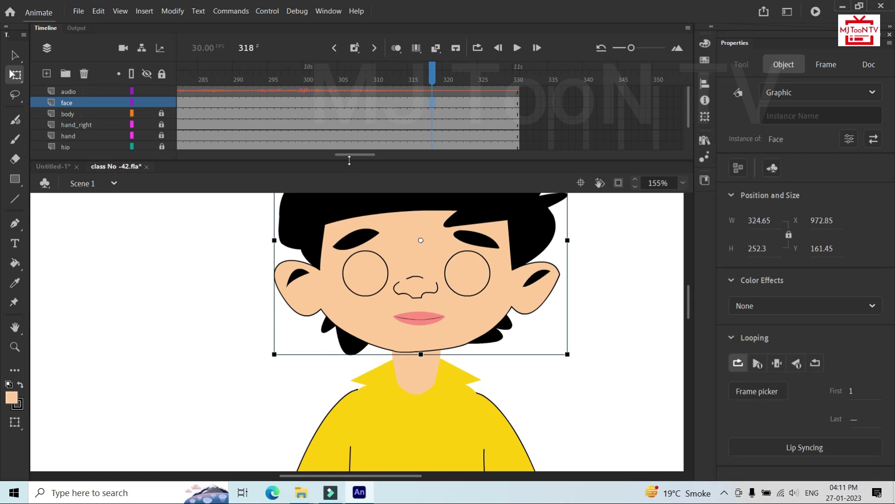
# Step: Inside the Face symbol, scale down the closed mouth at lip_sync frame 1 to about 43 by 10.6
pyautogui.moveTo(347, 155); pyautogui.dragTo(181, 155)
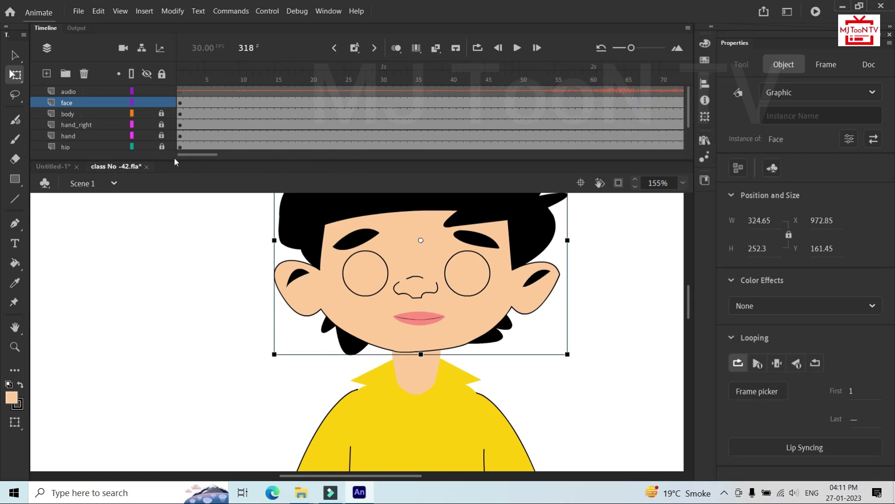
pyautogui.click(184, 104)
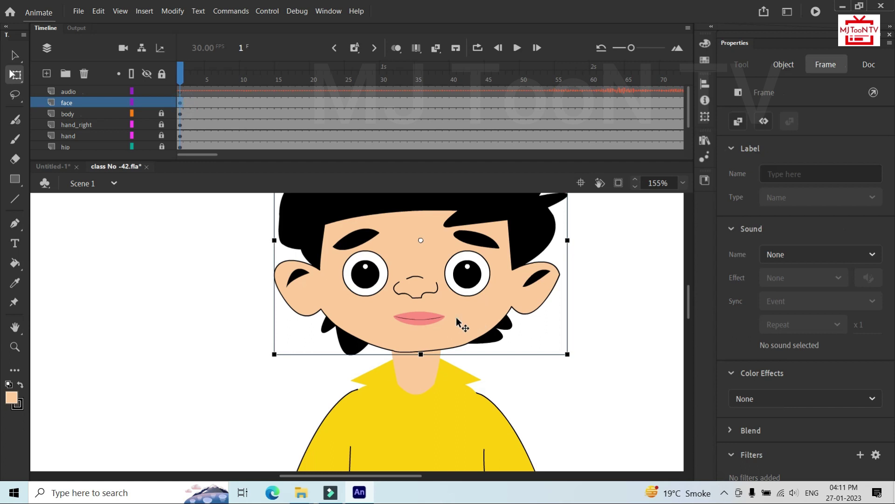
pyautogui.doubleClick(457, 321)
pyautogui.click(412, 321)
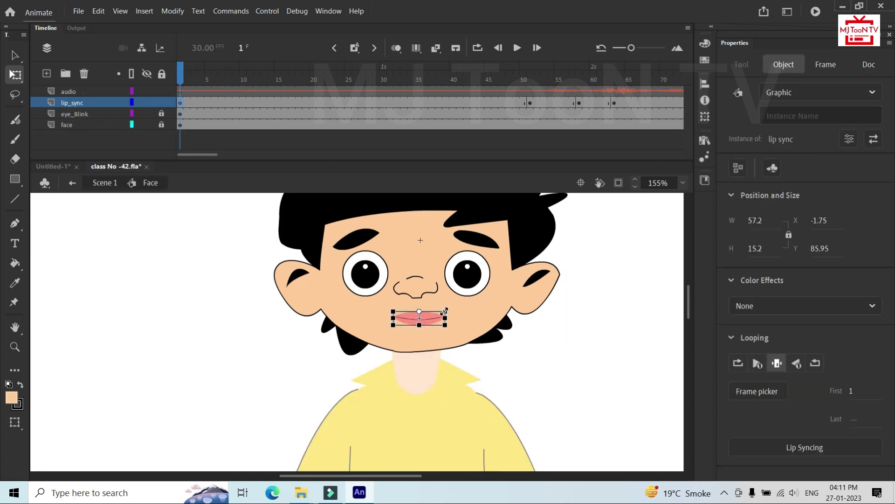
pyautogui.click(531, 103)
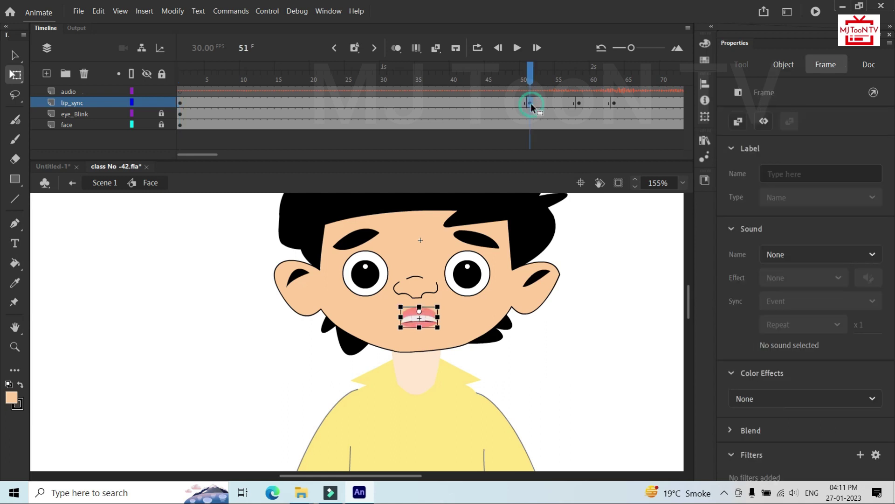
pyautogui.click(180, 103)
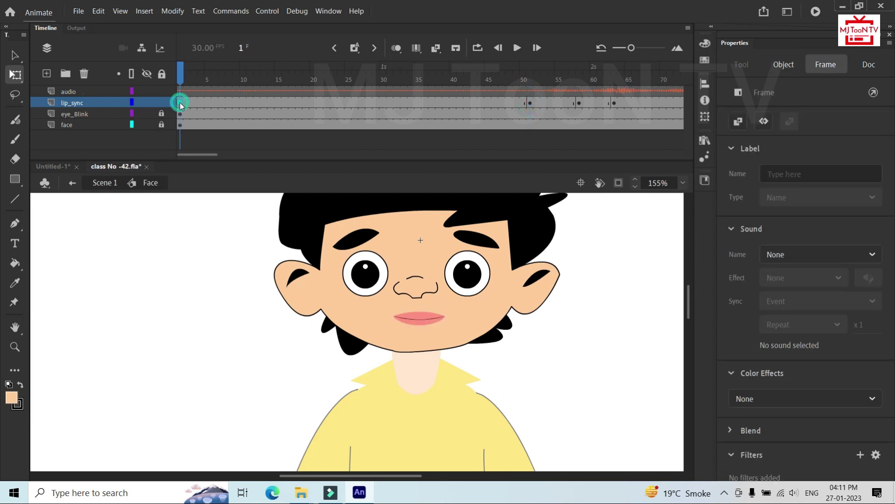
pyautogui.moveTo(449, 320); pyautogui.dragTo(420, 320)
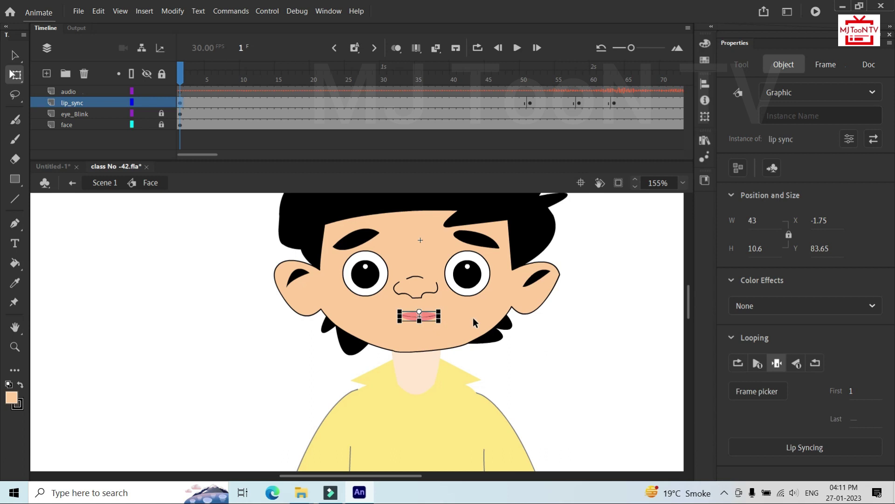
# Step: Play the Face timeline to check the resized mouth, and compare the lip_sync keyframes at frames 1 and 51
pyautogui.click(517, 48)
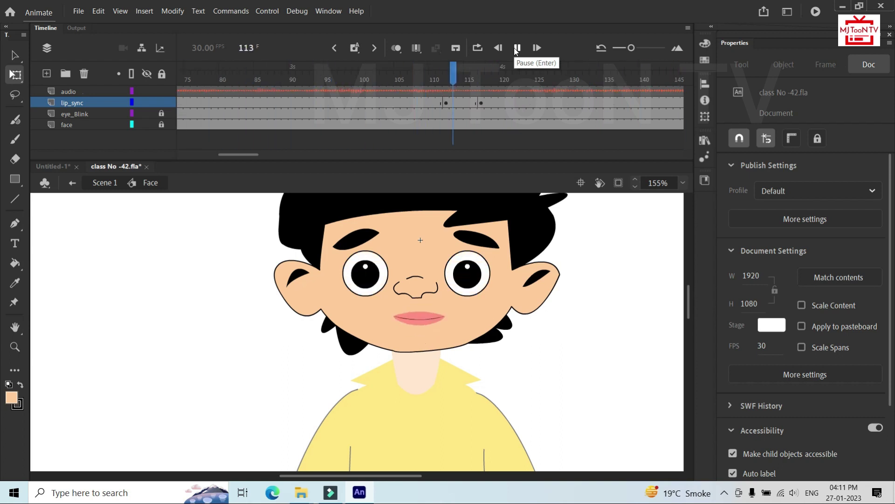
pyautogui.click(517, 48)
pyautogui.moveTo(234, 155); pyautogui.dragTo(181, 153)
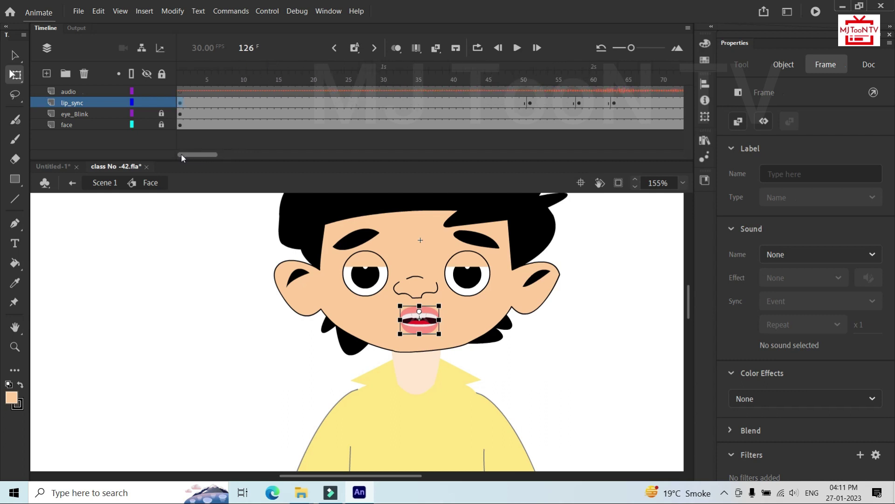
pyautogui.click(180, 103)
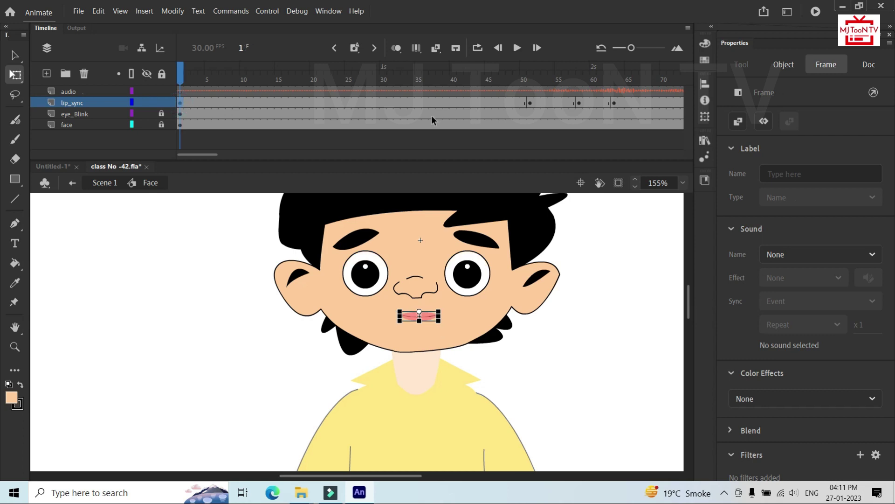
pyautogui.click(530, 102)
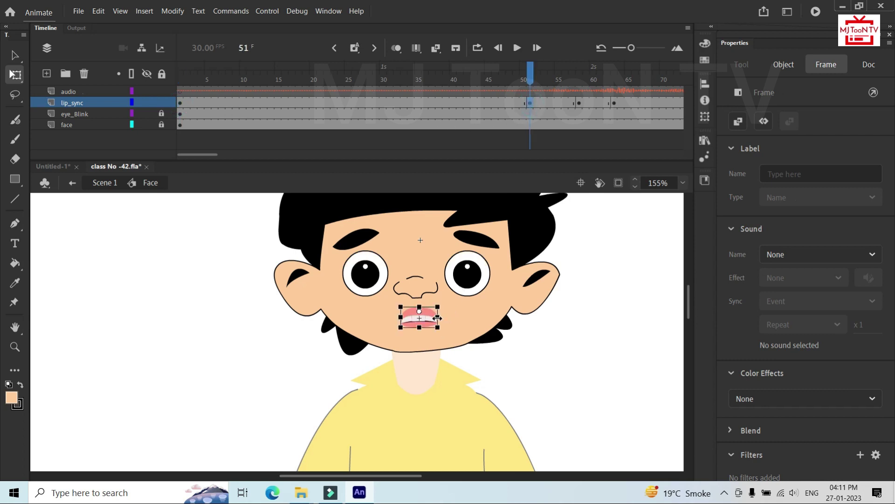
# Step: Scale down the lip_sync mouth to about 34.3 by 16.2 at frame 51 and about 34.2 by 21.25 at frame 58
pyautogui.moveTo(440, 313); pyautogui.dragTo(420, 323)
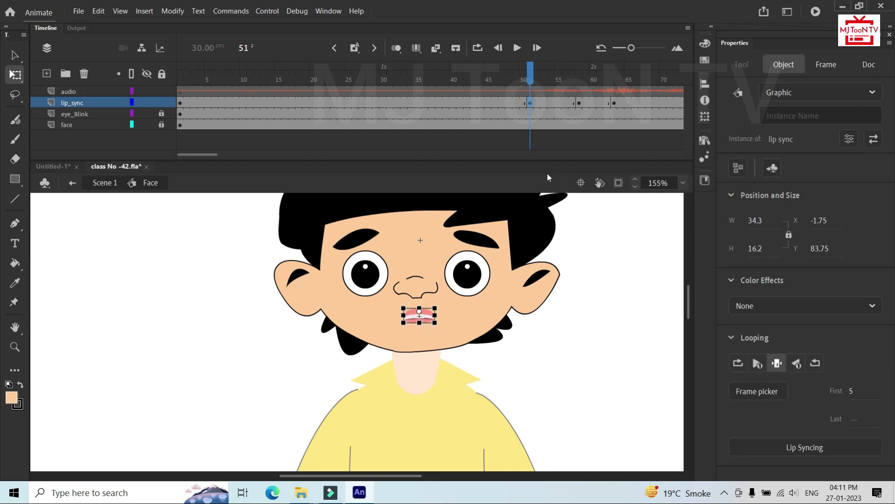
pyautogui.click(579, 103)
pyautogui.moveTo(441, 317); pyautogui.dragTo(420, 327)
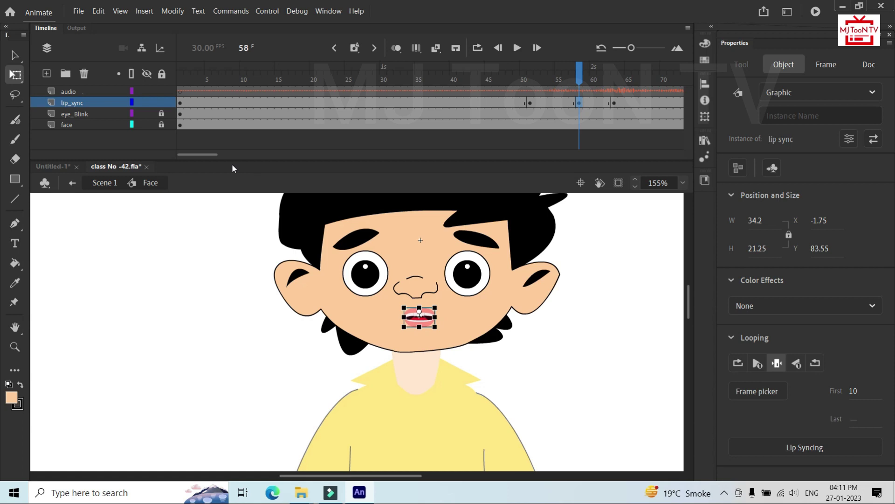
# Step: Reduce the height and width of the open mouth at lip_sync frame 63
pyautogui.moveTo(212, 154); pyautogui.dragTo(222, 156)
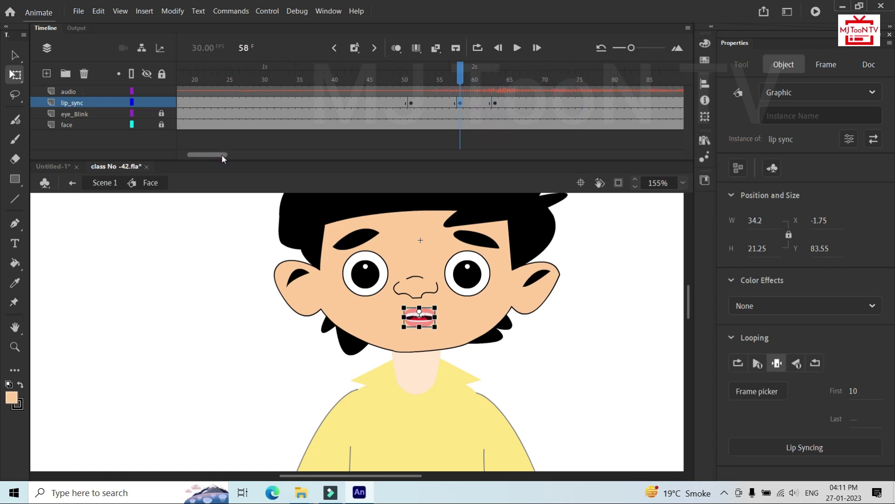
pyautogui.click(493, 103)
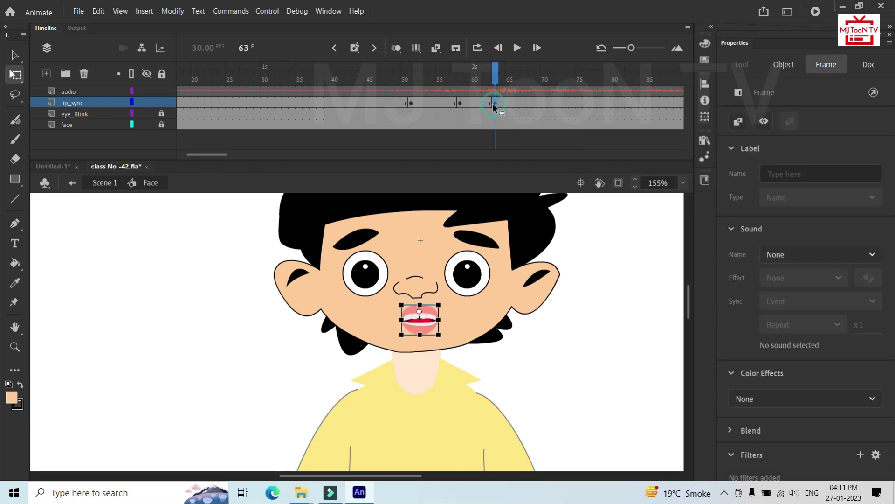
pyautogui.click(419, 330)
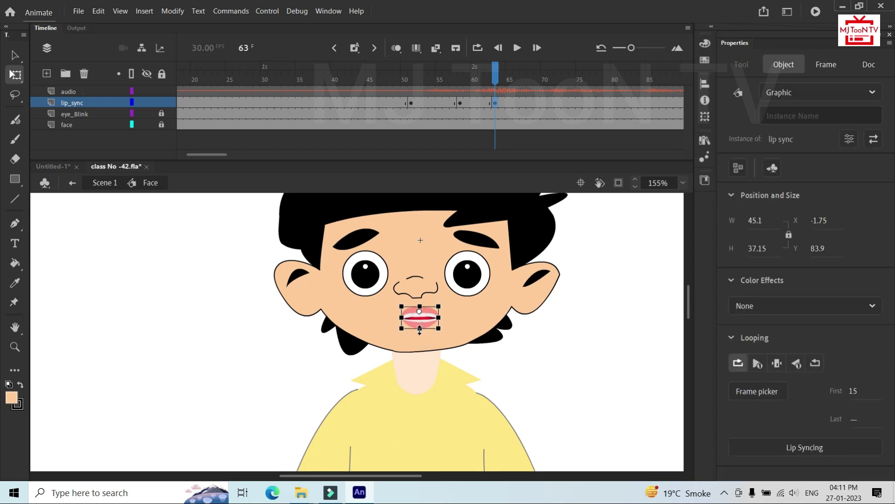
pyautogui.moveTo(441, 316); pyautogui.dragTo(437, 316)
# Step: Scale down the closed mouth at lip_sync frame 112 to about 45.5 by 11.3, and shrink the open mouth at frame 117
pyautogui.moveTo(216, 156); pyautogui.dragTo(245, 156)
pyautogui.click(474, 104)
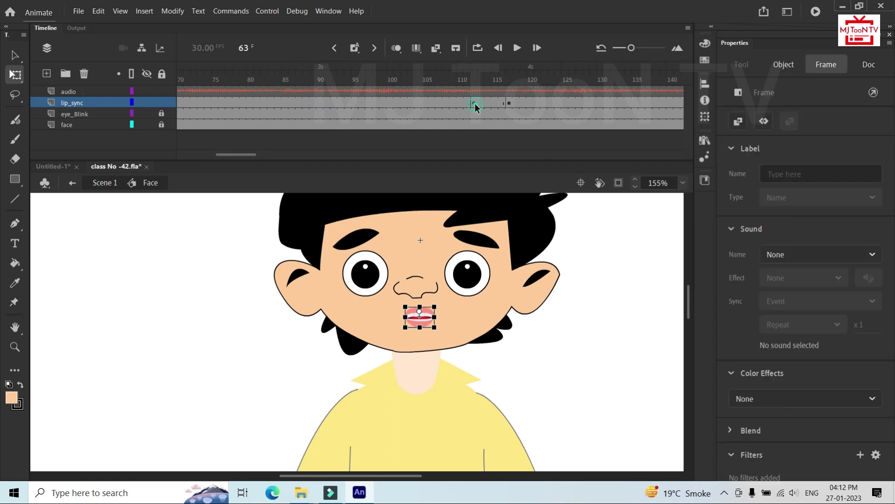
pyautogui.moveTo(447, 316); pyautogui.dragTo(420, 321)
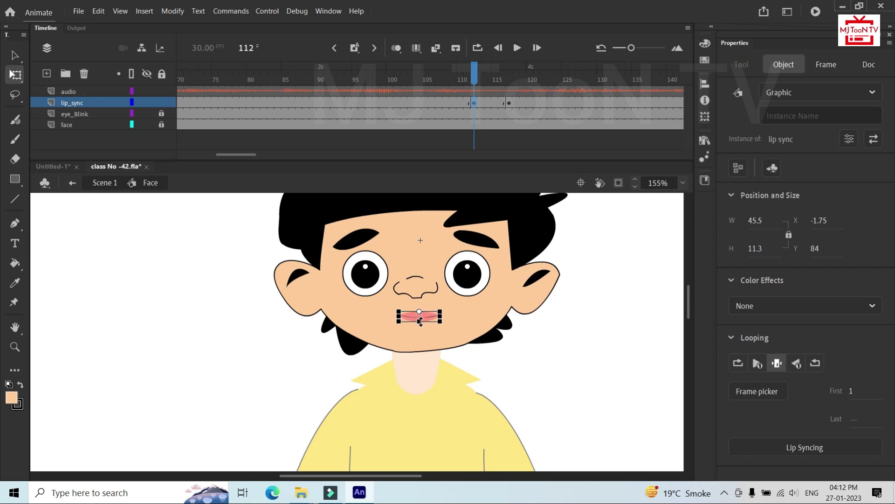
pyautogui.click(510, 103)
pyautogui.moveTo(437, 317); pyautogui.dragTo(419, 322)
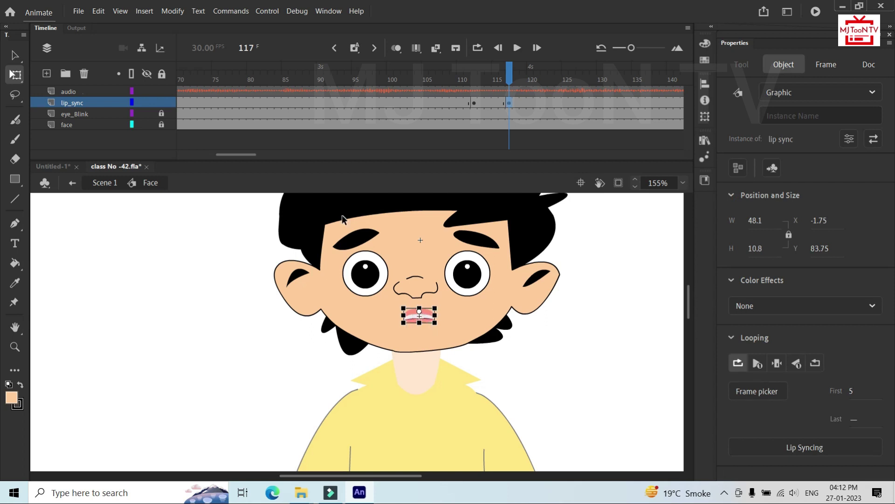
# Step: Scale down the closed mouth at lip_sync frame 157 to about 43 by 12.6, and shrink the one at frame 167 similarly
pyautogui.moveTo(244, 157); pyautogui.dragTo(273, 157)
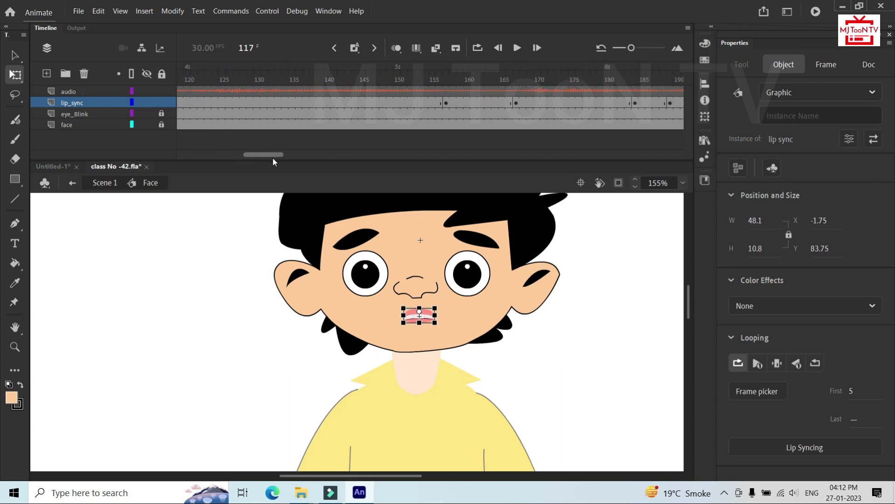
pyautogui.click(445, 103)
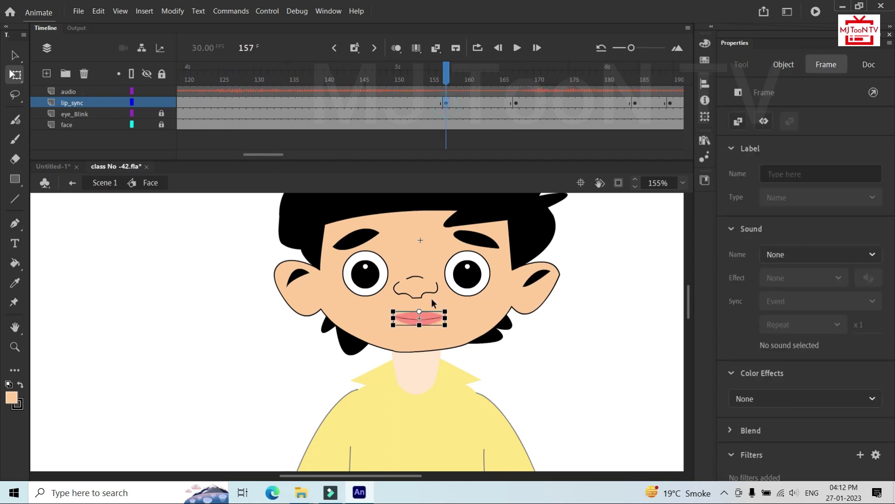
pyautogui.click(445, 316)
pyautogui.moveTo(445, 316); pyautogui.dragTo(419, 323)
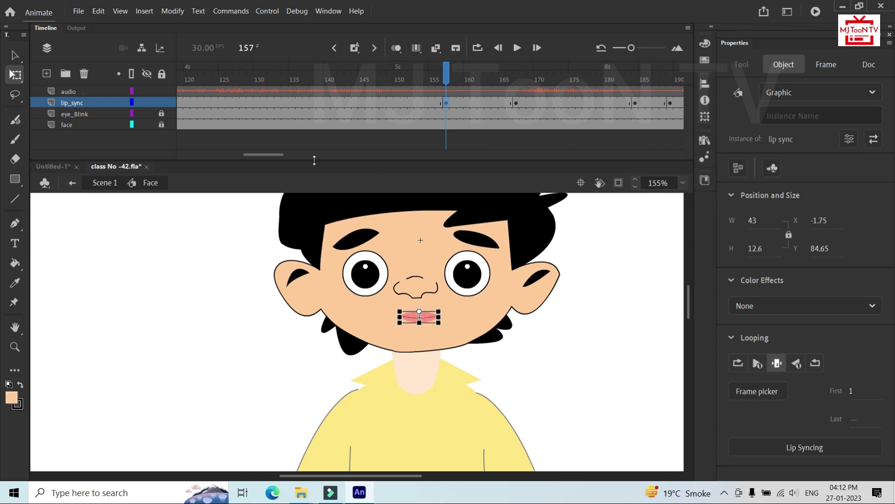
pyautogui.moveTo(274, 158); pyautogui.dragTo(285, 159)
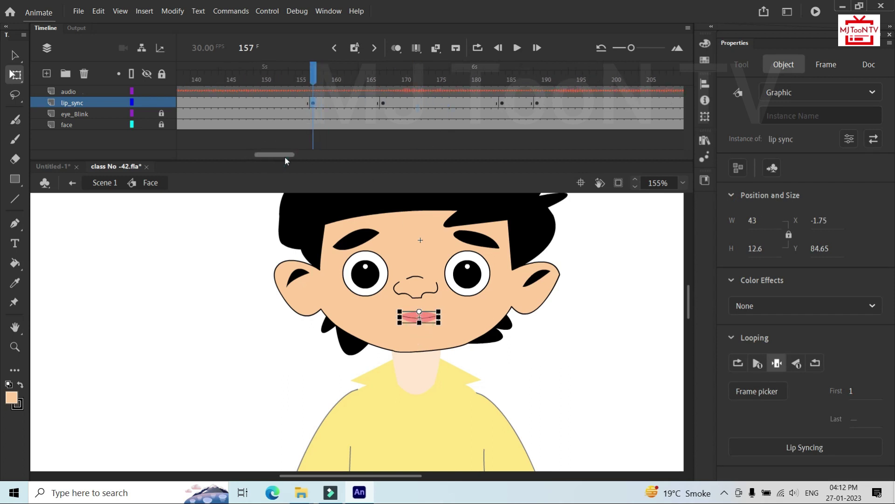
pyautogui.click(379, 105)
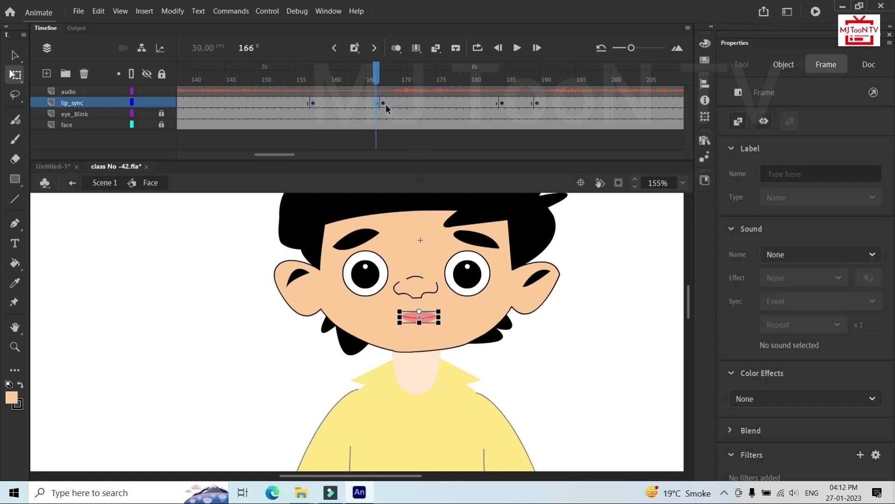
pyautogui.click(383, 104)
pyautogui.moveTo(443, 318); pyautogui.dragTo(423, 320)
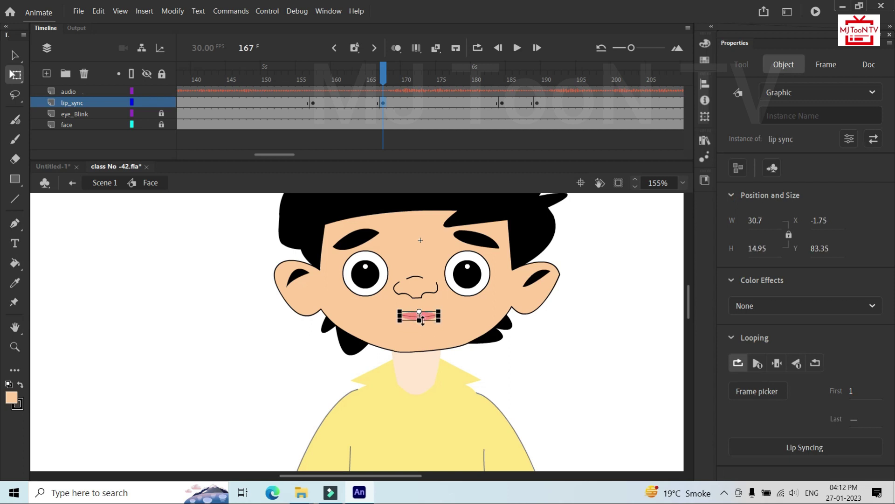
# Step: Scale down the closed mouth at lip_sync frame 184 to about 44.2 by 11.9, and shrink the open mouth at frame 189
pyautogui.click(503, 101)
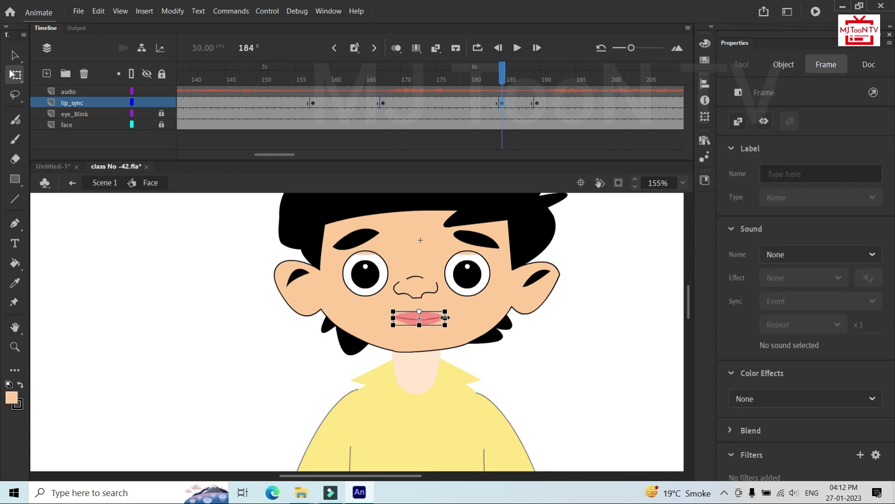
pyautogui.moveTo(445, 319); pyautogui.dragTo(420, 322)
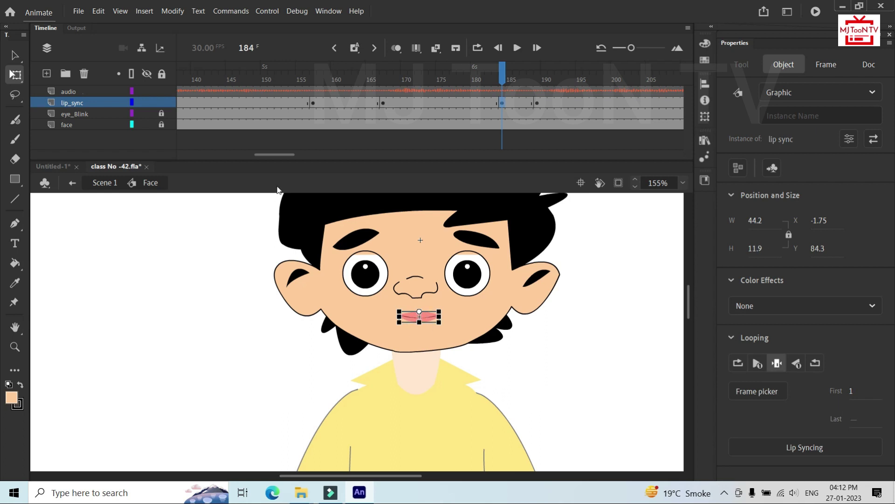
pyautogui.moveTo(272, 158); pyautogui.dragTo(284, 157)
pyautogui.click(370, 104)
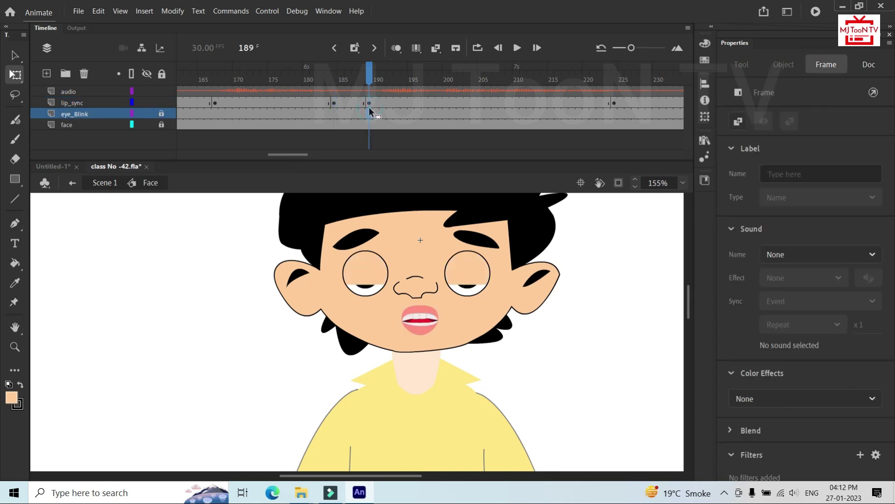
pyautogui.click(420, 320)
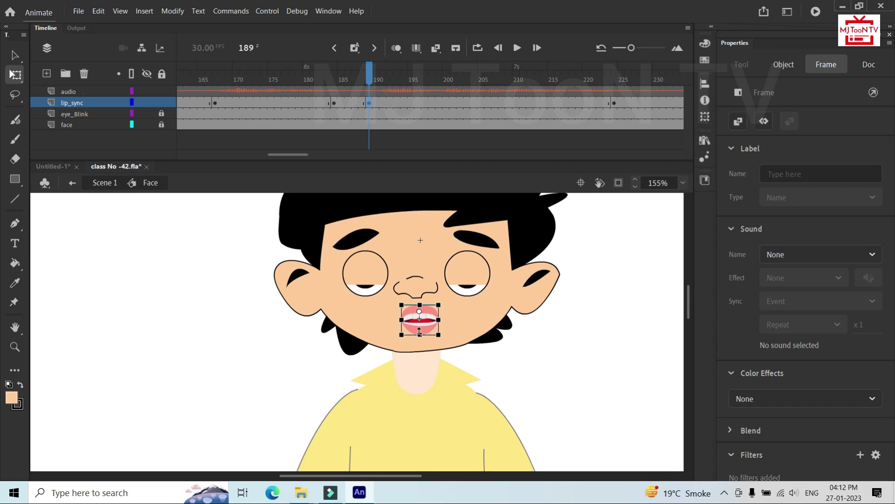
pyautogui.moveTo(438, 319); pyautogui.dragTo(419, 325)
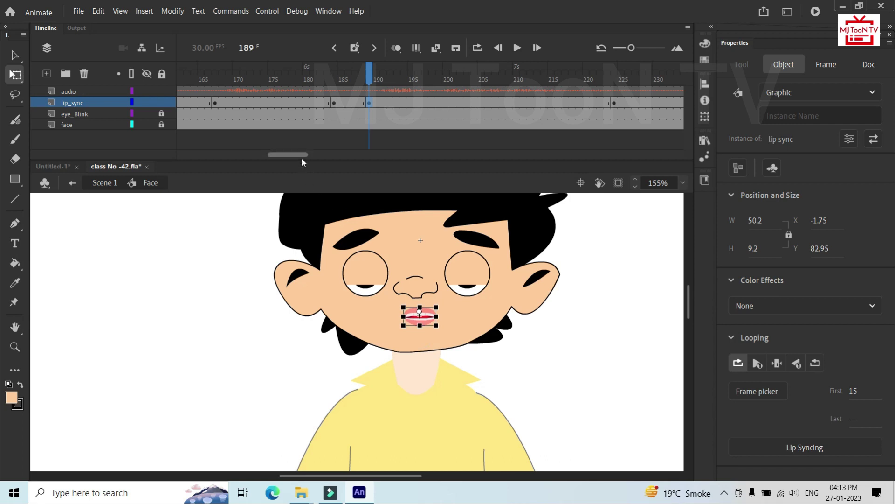
# Step: Scale down the closed mouth at lip_sync frame 224 to about 43 by 11.3, and shrink the open mouth at frame 235
pyautogui.moveTo(302, 157); pyautogui.dragTo(310, 156)
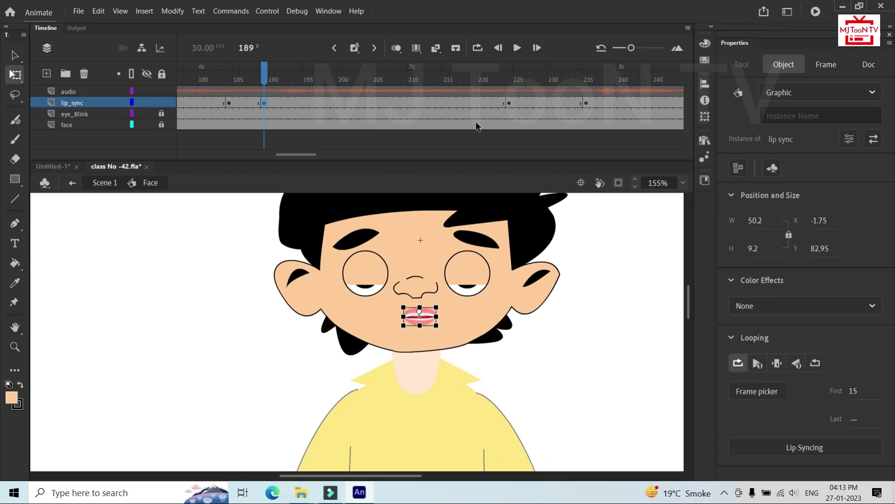
pyautogui.click(509, 103)
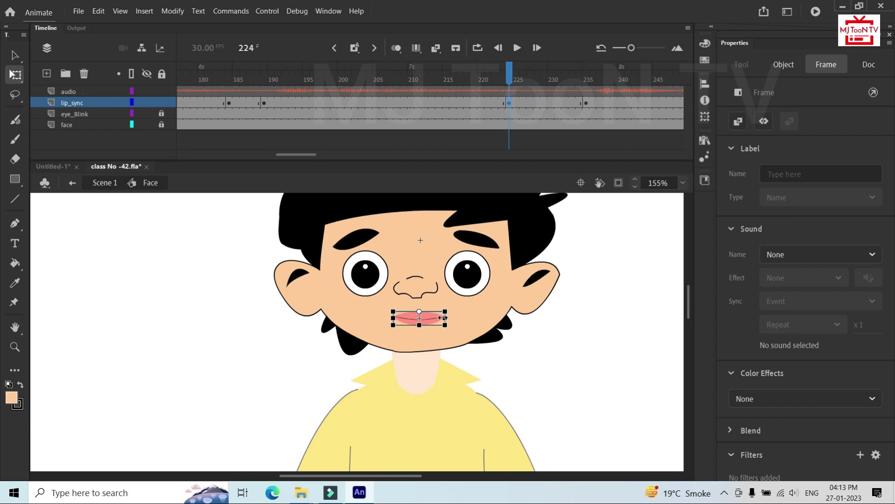
pyautogui.moveTo(444, 318); pyautogui.dragTo(418, 322)
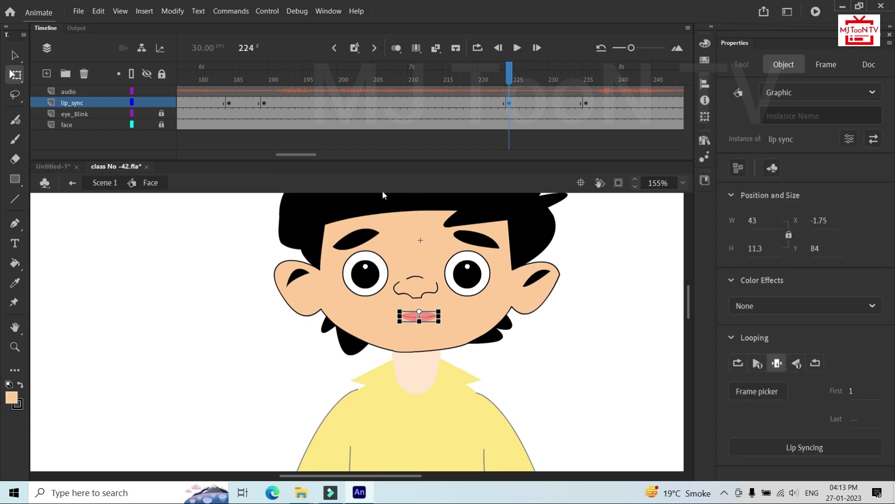
pyautogui.click(586, 103)
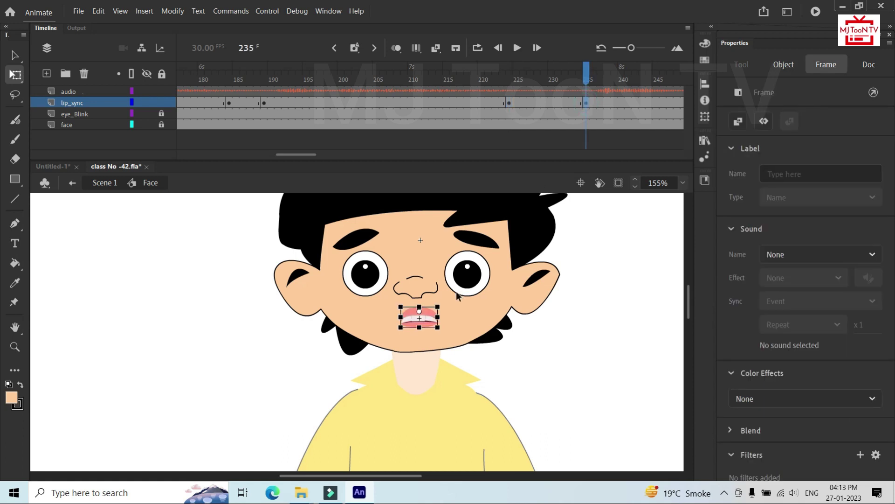
pyautogui.moveTo(438, 317); pyautogui.dragTo(420, 322)
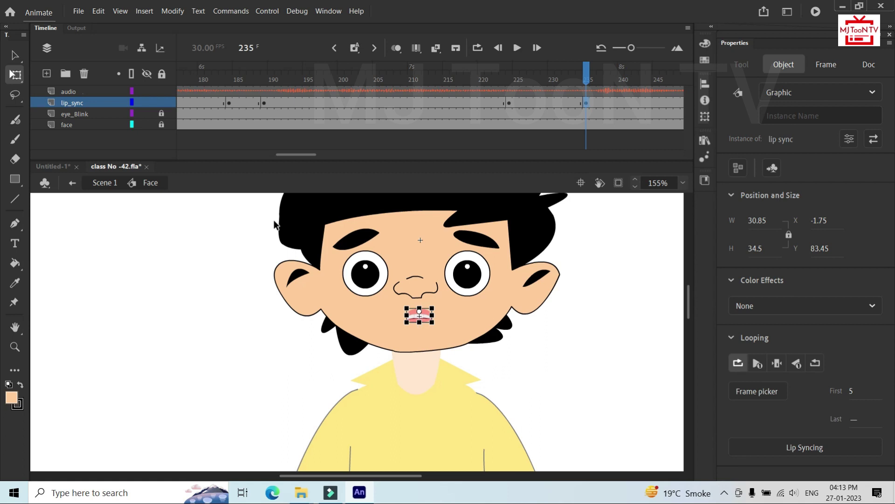
# Step: Scale down the closed mouth at lip_sync frame 250 to about 37.8 by 11.3, and shrink the open mouth at frame 256
pyautogui.click(310, 152)
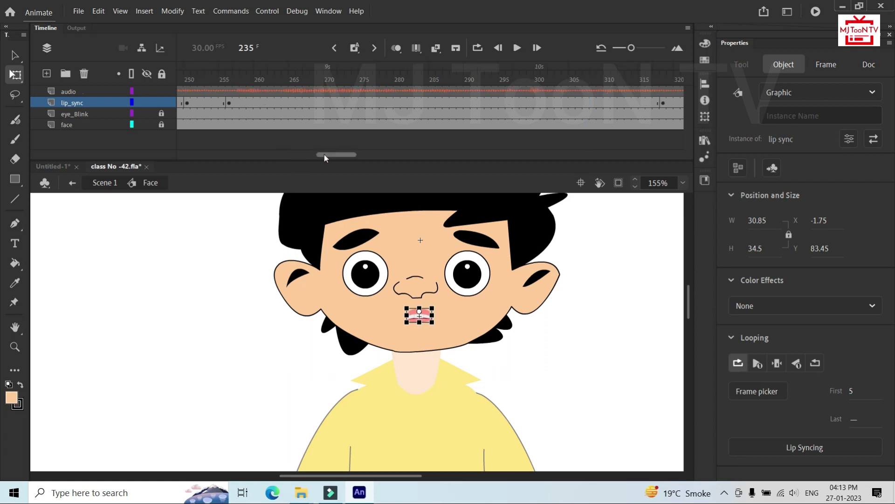
pyautogui.moveTo(325, 156); pyautogui.dragTo(320, 159)
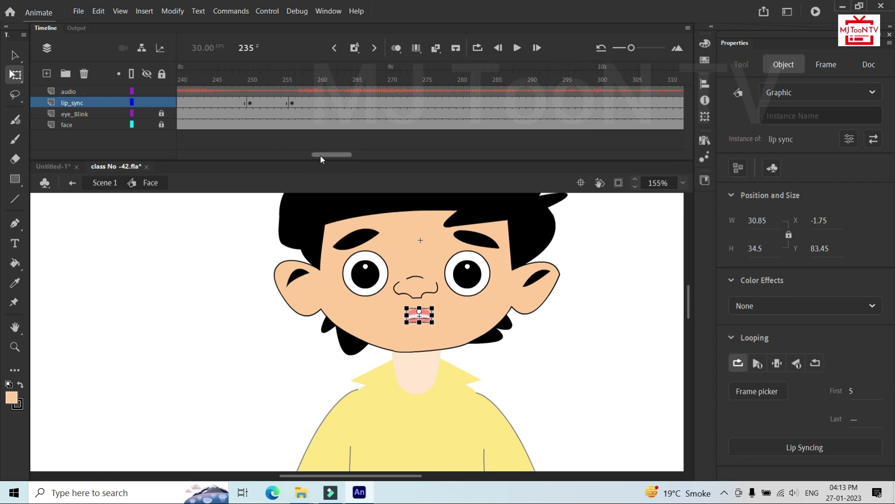
pyautogui.click(292, 103)
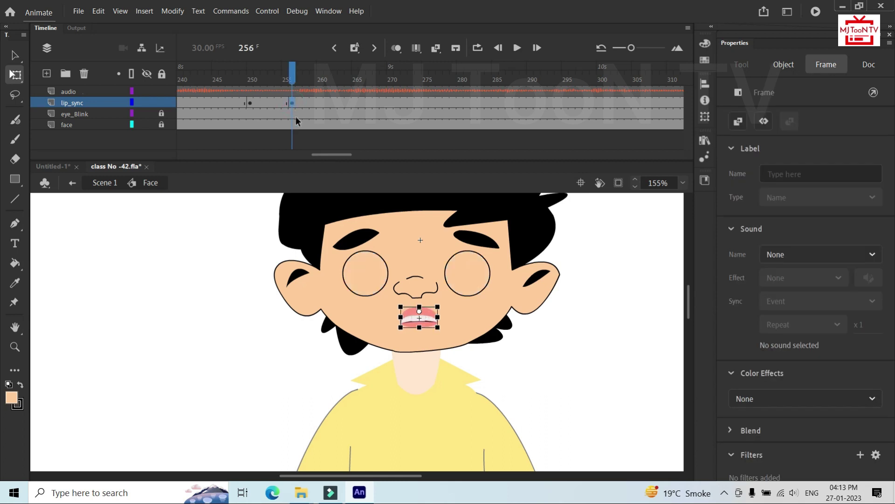
pyautogui.click(250, 102)
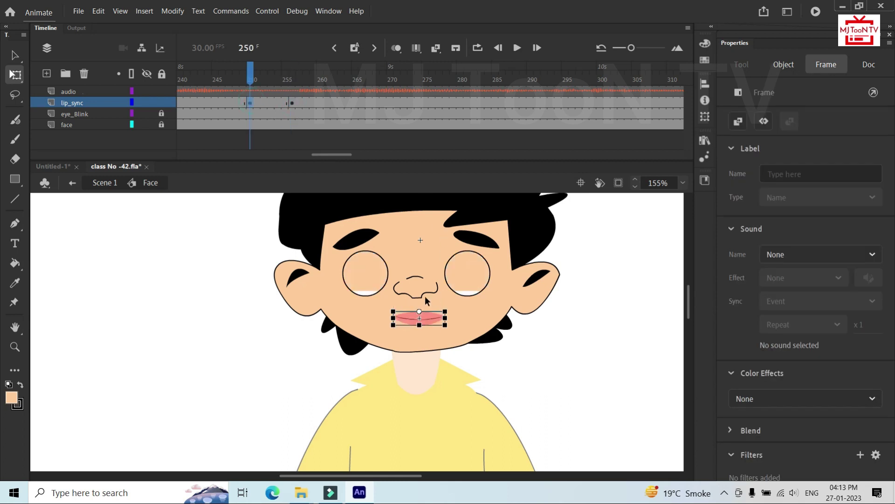
pyautogui.moveTo(344, 160); pyautogui.dragTo(337, 161)
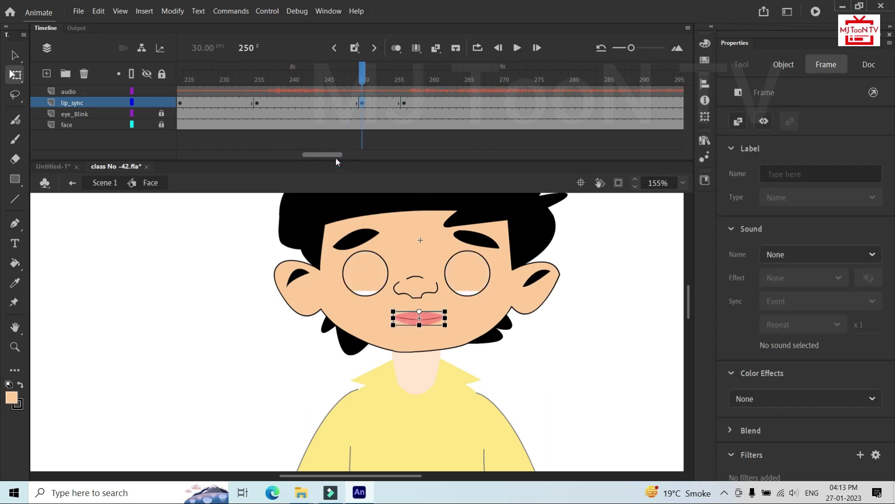
pyautogui.click(257, 102)
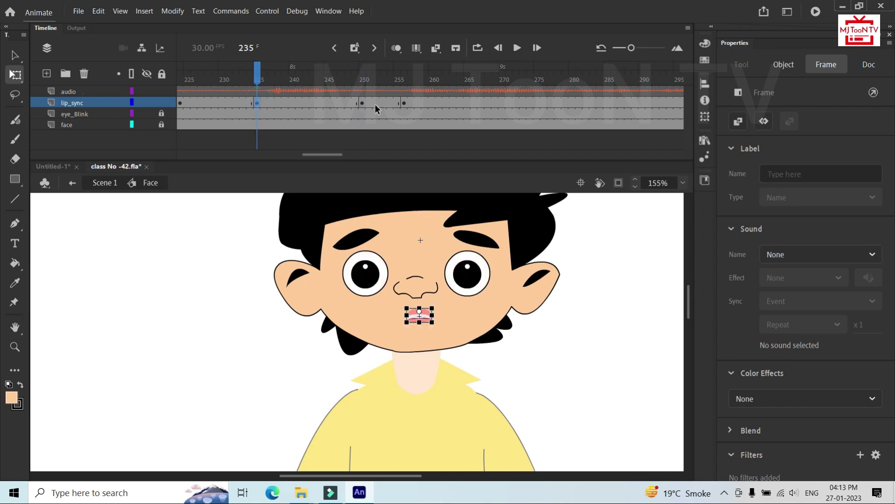
pyautogui.click(363, 104)
pyautogui.click(419, 318)
pyautogui.moveTo(446, 318); pyautogui.dragTo(418, 321)
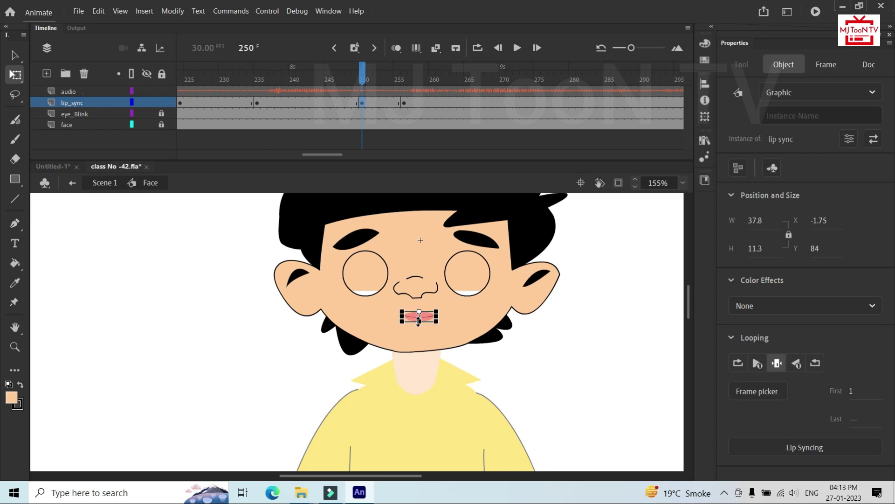
pyautogui.click(403, 104)
pyautogui.moveTo(438, 321); pyautogui.dragTo(419, 322)
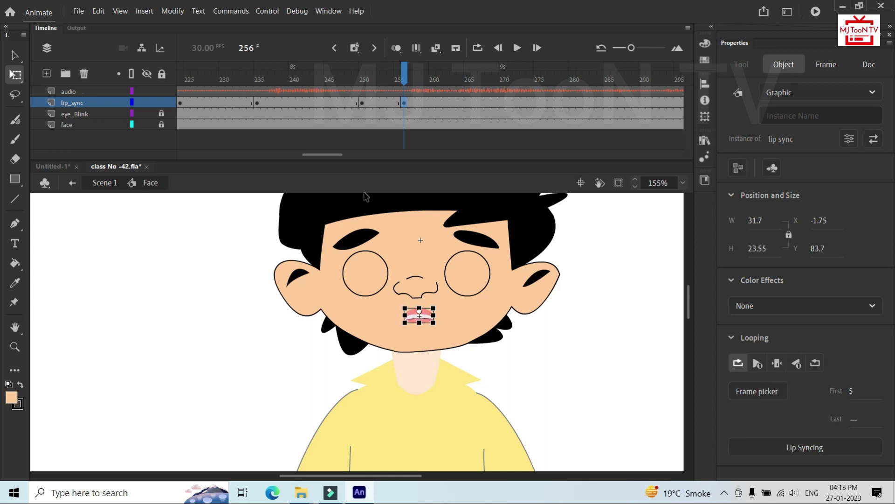
# Step: Scale down the closed mouth at lip_sync frame 318 to about 40.3 by 10
pyautogui.moveTo(339, 155); pyautogui.dragTo(354, 156)
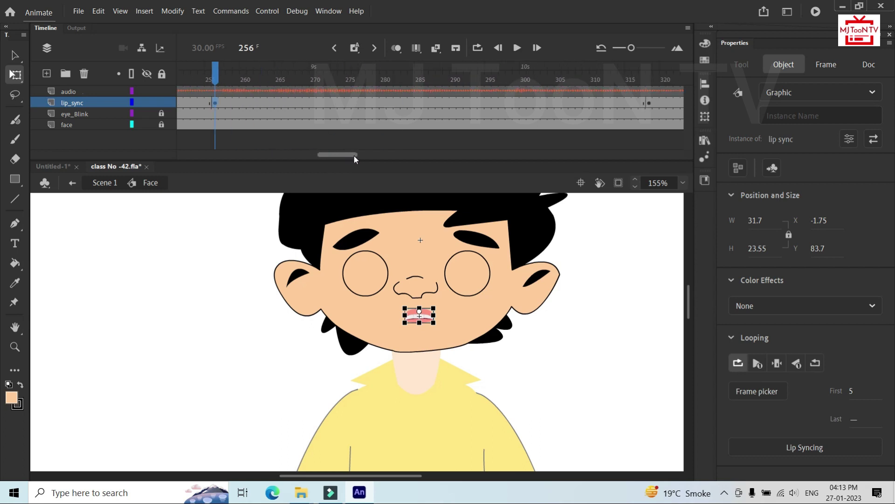
pyautogui.hotkey('ctrl', 'alt', 's')
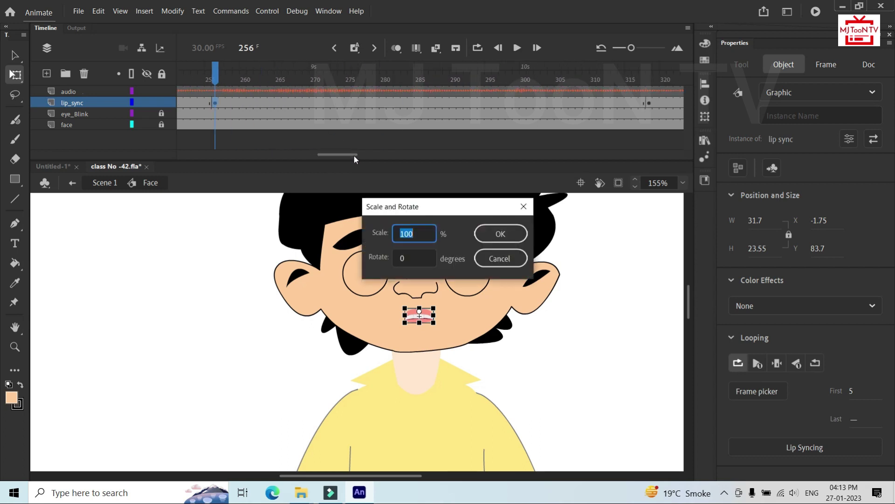
pyautogui.click(524, 209)
pyautogui.moveTo(353, 159); pyautogui.dragTo(360, 156)
pyautogui.click(558, 102)
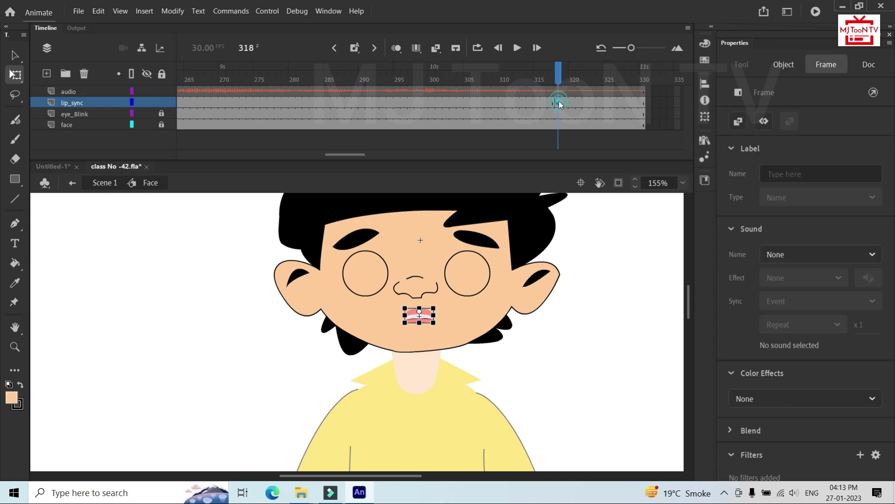
pyautogui.moveTo(446, 316); pyautogui.dragTo(420, 321)
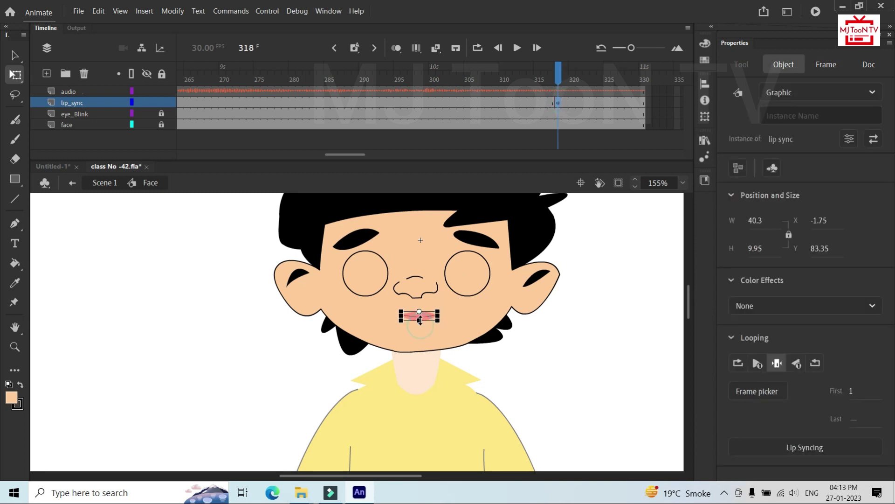
# Step: Return to Scene 1, test the movie with the resized mouths, and maximize the preview window
pyautogui.moveTo(349, 155); pyautogui.dragTo(154, 174)
pyautogui.click(96, 191)
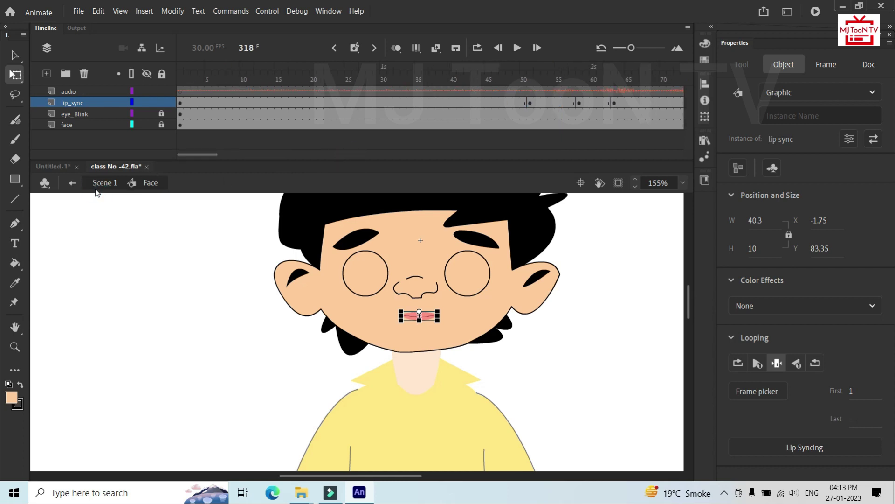
pyautogui.click(105, 183)
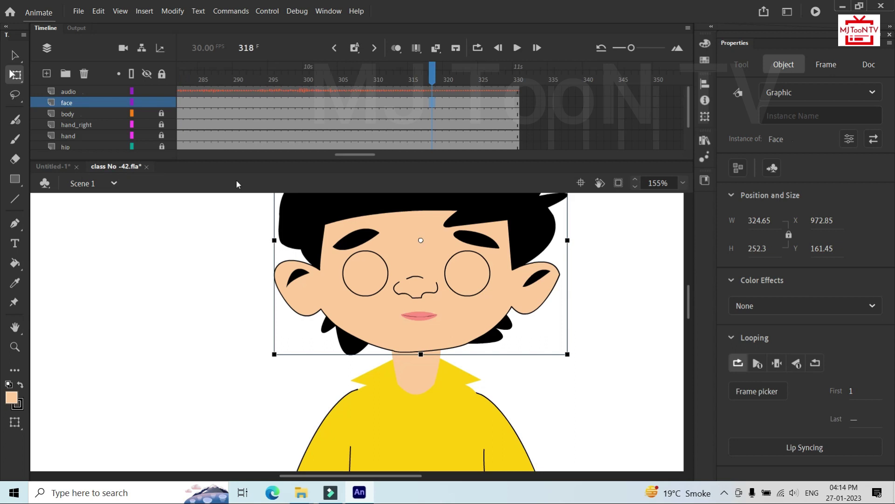
pyautogui.hotkey('ctrl', 'Return')
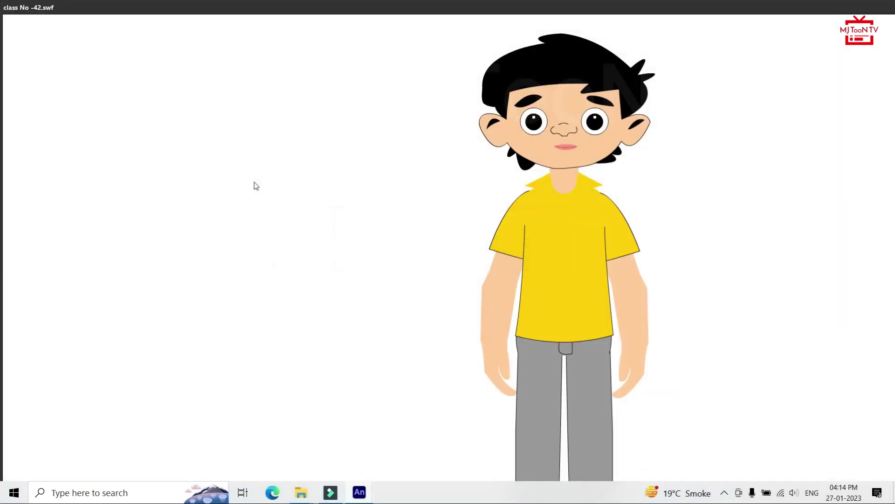
pyautogui.doubleClick(387, 8)
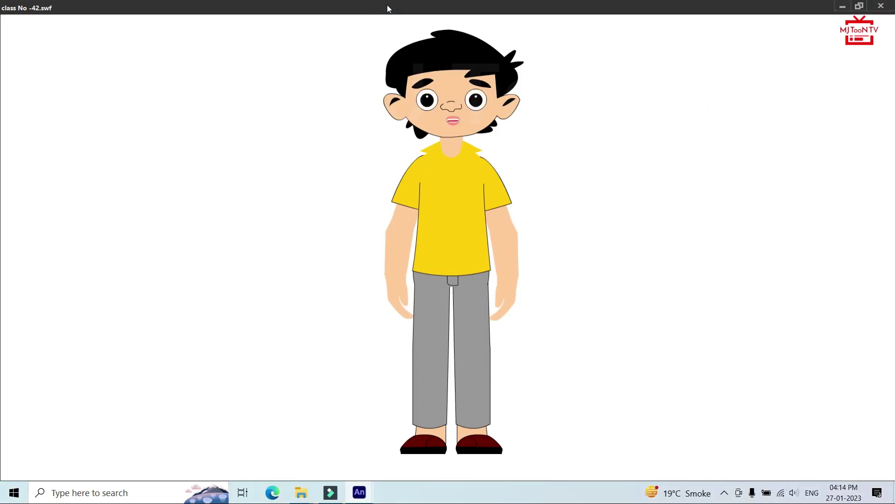